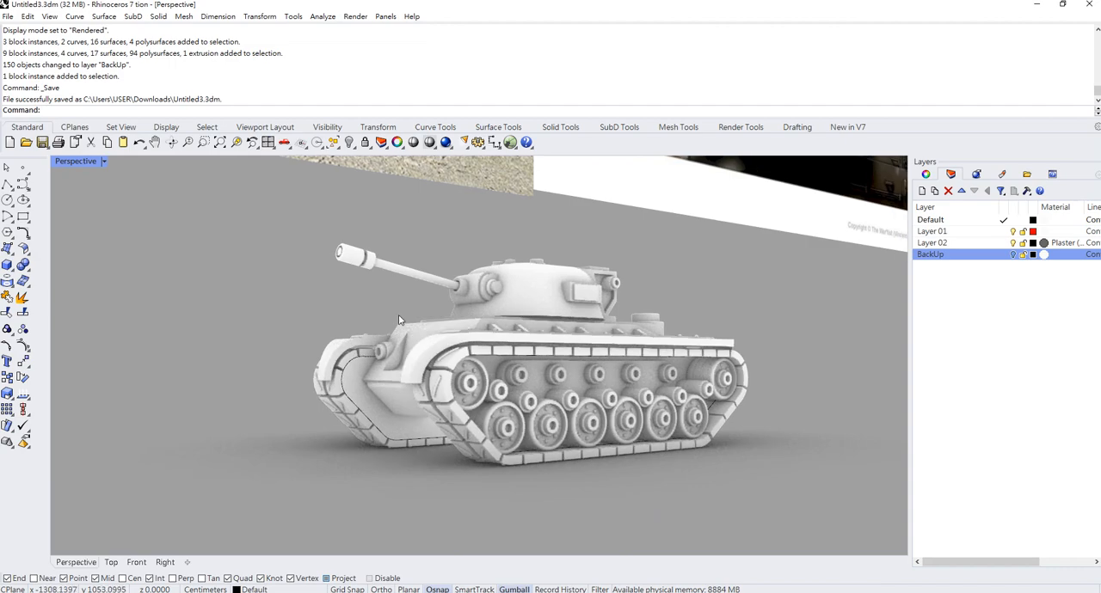
# - Move the five tank reference pictures behind the model to the BackUp layer
pyautogui.scroll(-14, 465, 311)
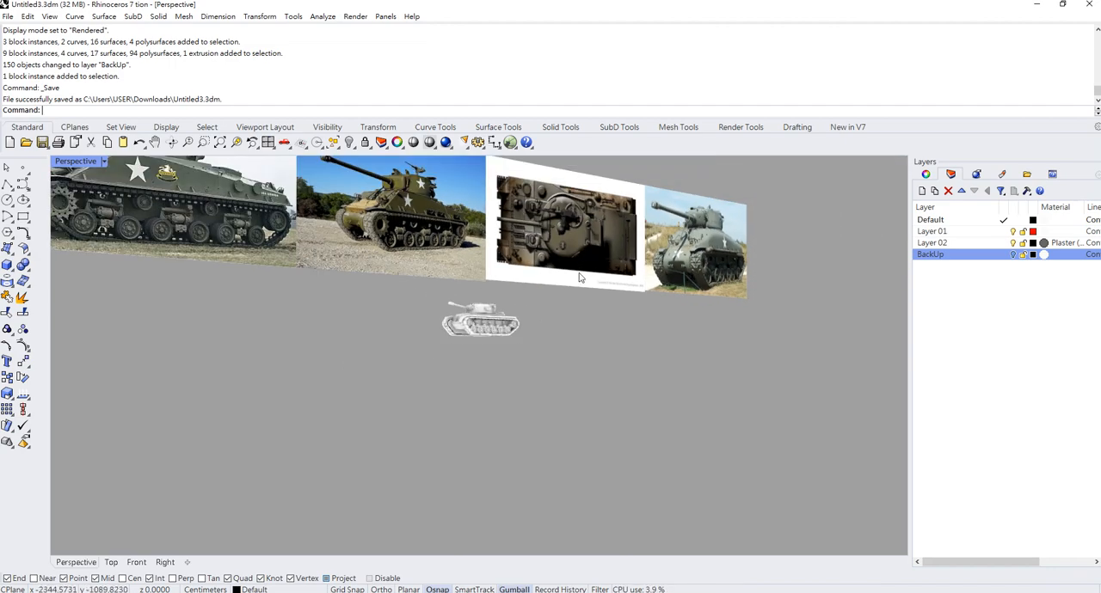
pyautogui.keyDown('shift'); pyautogui.moveTo(581, 273); pyautogui.dragTo(629, 359, button='right'); pyautogui.keyUp('shift')
pyautogui.scroll(-2, 628, 362)
pyautogui.scroll(10, 639, 370)
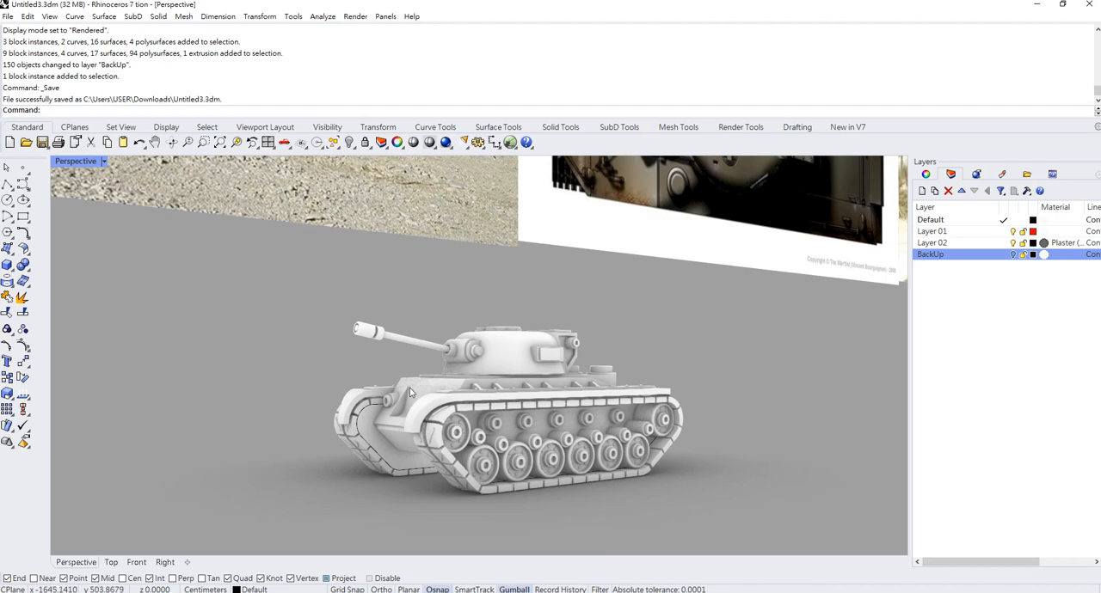
pyautogui.scroll(-10, 422, 361)
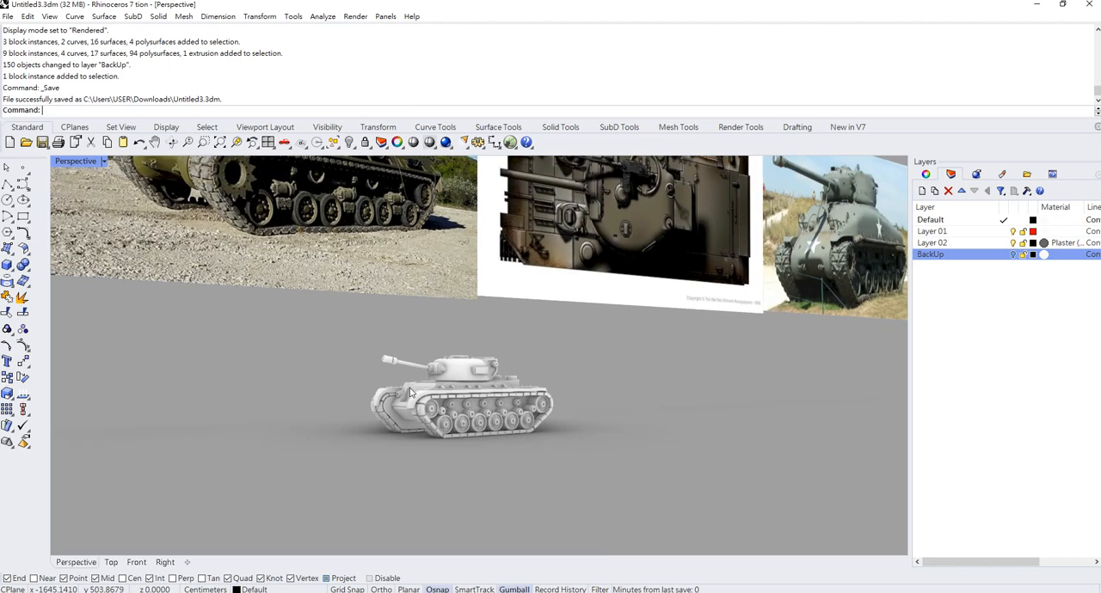
pyautogui.keyDown('shift'); pyautogui.moveTo(430, 278); pyautogui.dragTo(494, 326, button='right'); pyautogui.keyUp('shift')
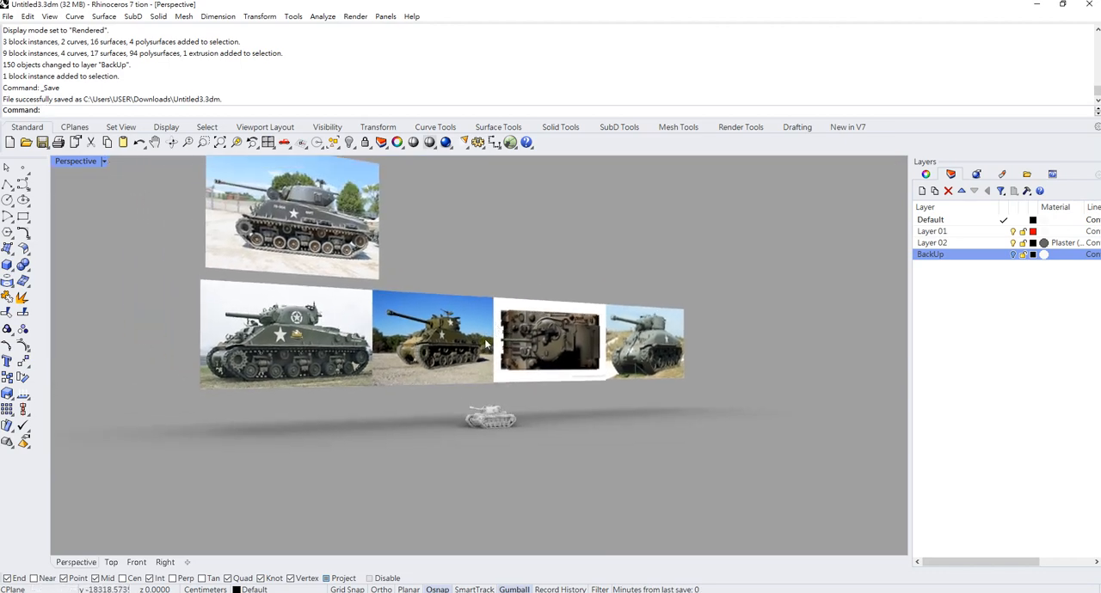
pyautogui.moveTo(724, 356); pyautogui.dragTo(234, 218)
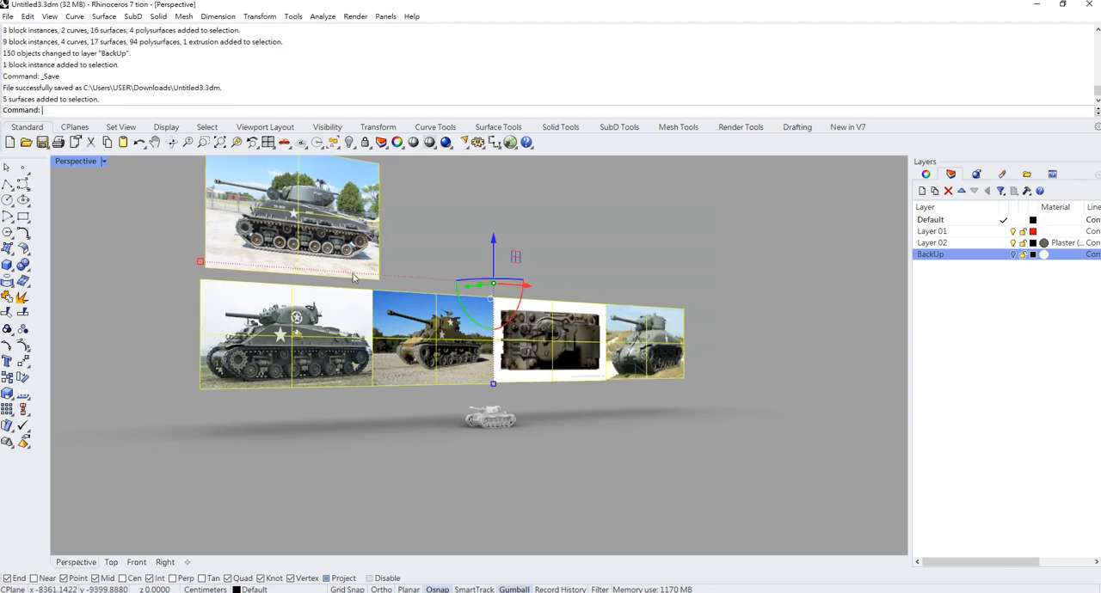
pyautogui.scroll(3, 550, 420)
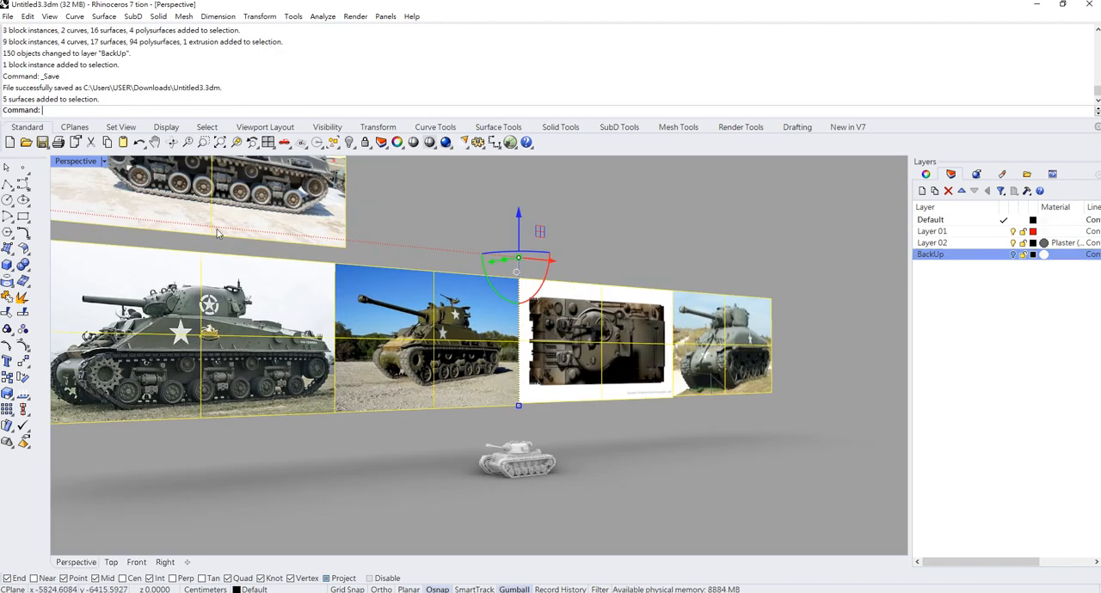
pyautogui.scroll(4, 641, 446)
pyautogui.scroll(5, 429, 400)
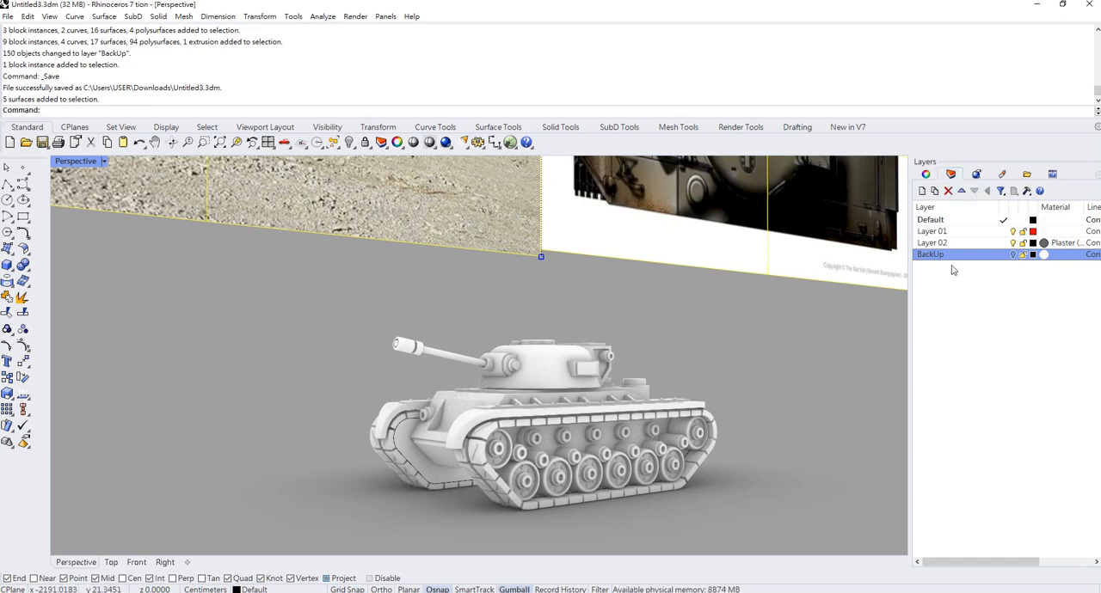
pyautogui.scroll(-5, 634, 336)
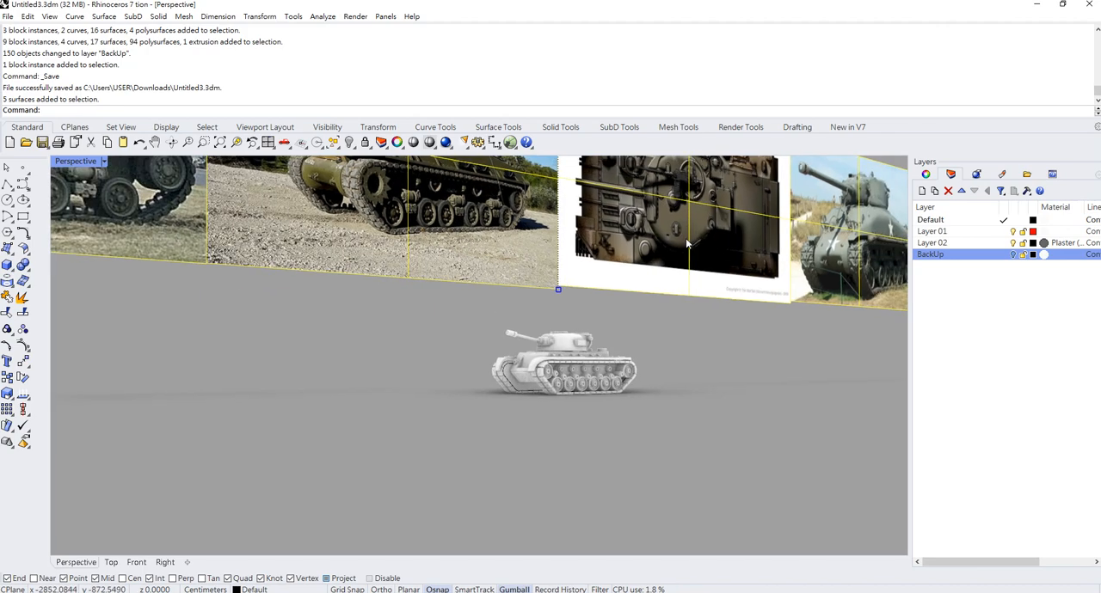
pyautogui.scroll(6, 687, 244)
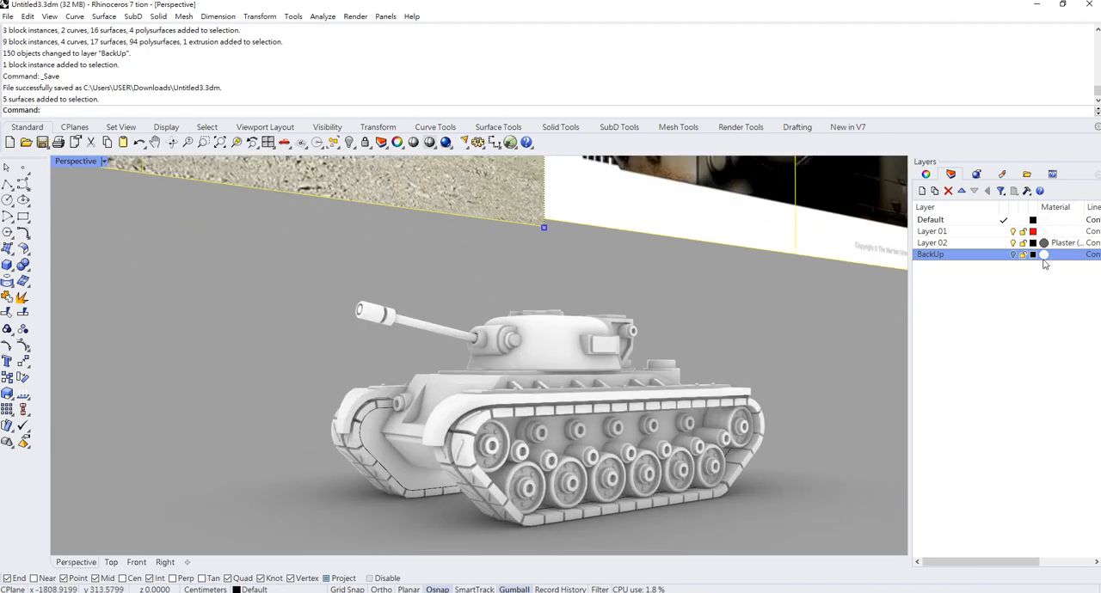
pyautogui.rightClick(946, 260)
pyautogui.click(998, 458)
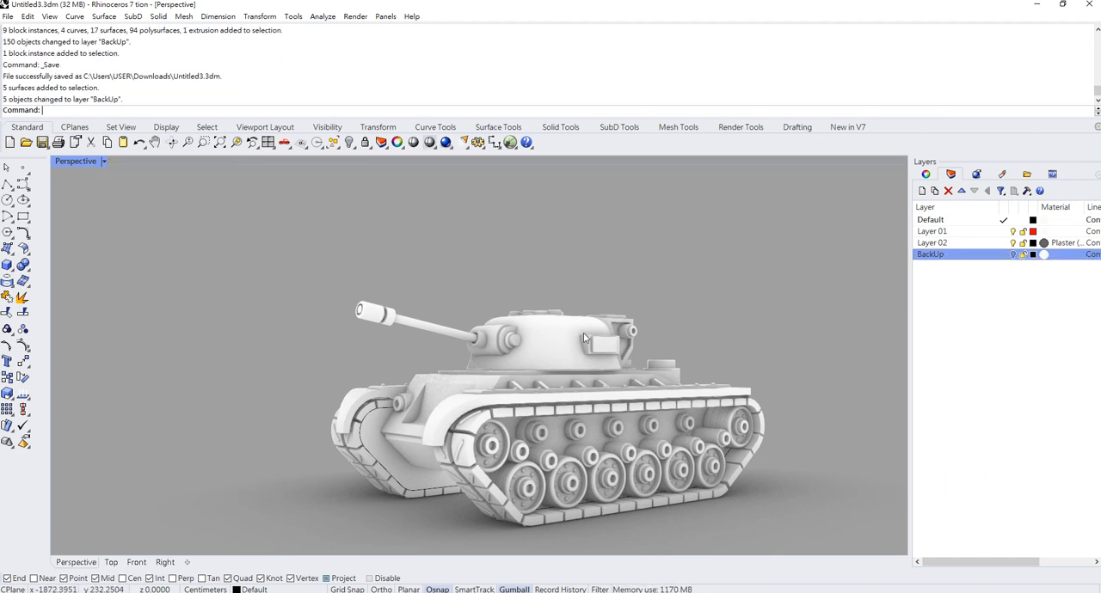
# - Rename Layer 01 to DarkGreen
pyautogui.scroll(-2, 560, 359)
pyautogui.keyDown('shift'); pyautogui.moveTo(519, 413); pyautogui.dragTo(480, 359, button='right'); pyautogui.keyUp('shift')
pyautogui.scroll(4, 480, 360)
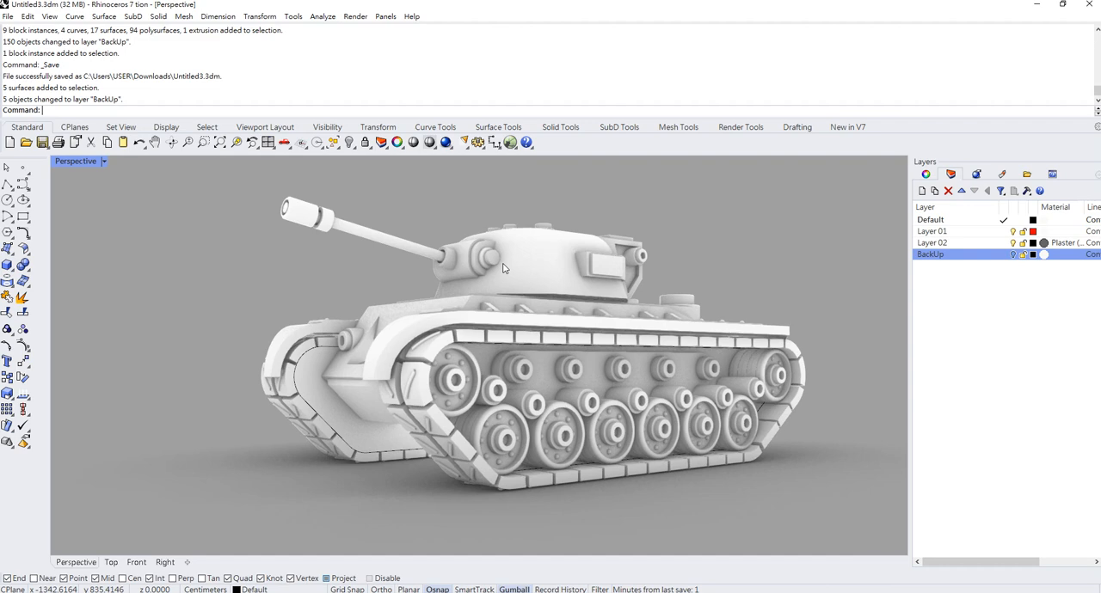
pyautogui.click(552, 264)
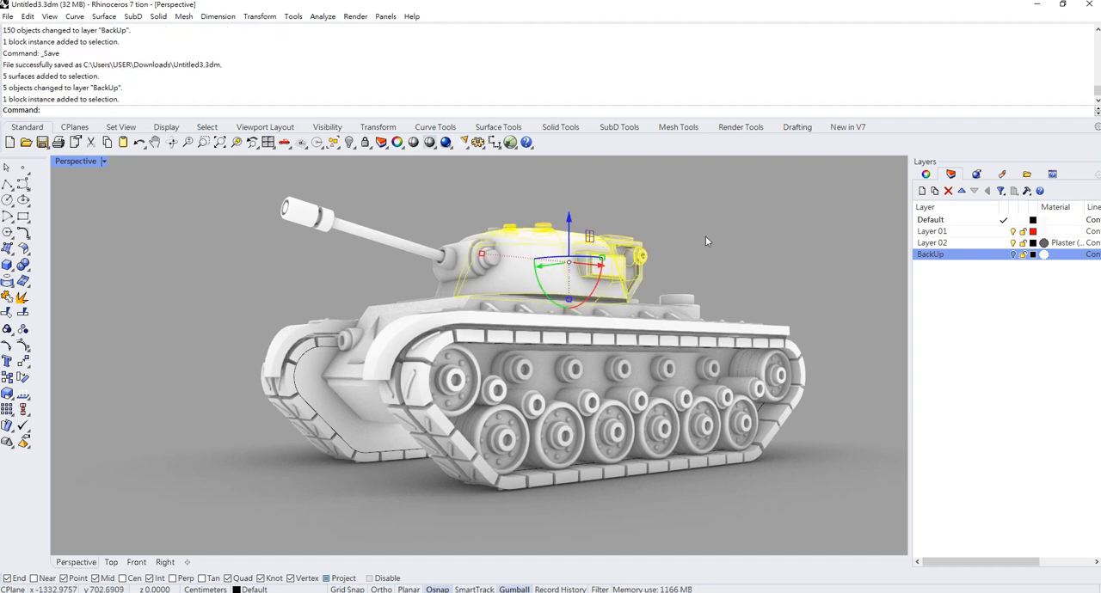
pyautogui.click(946, 232)
pyautogui.click(944, 234)
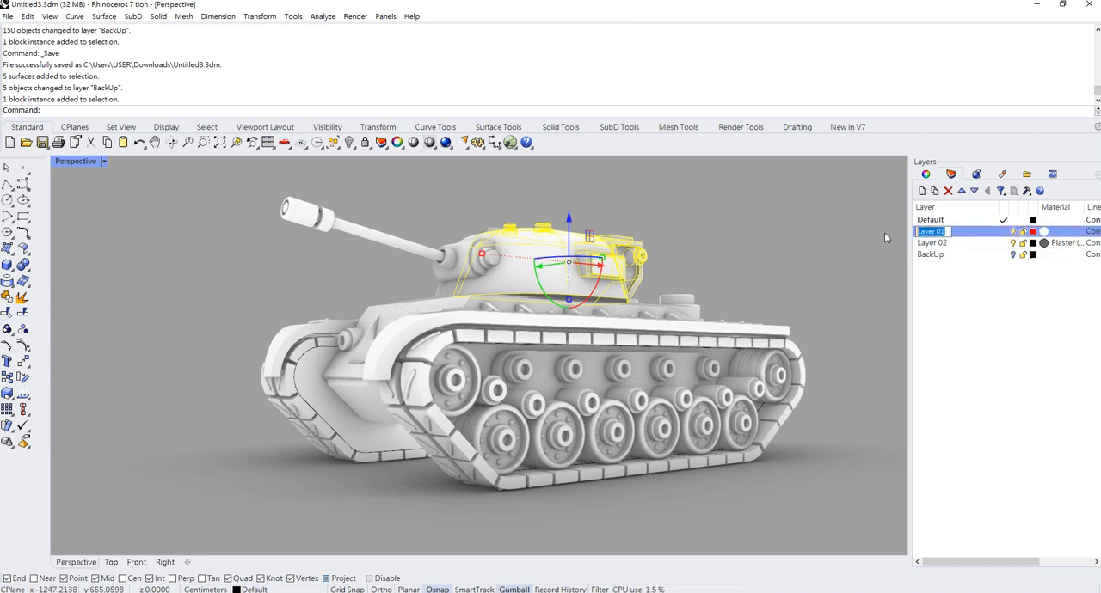
pyautogui.write('DarkGreen')
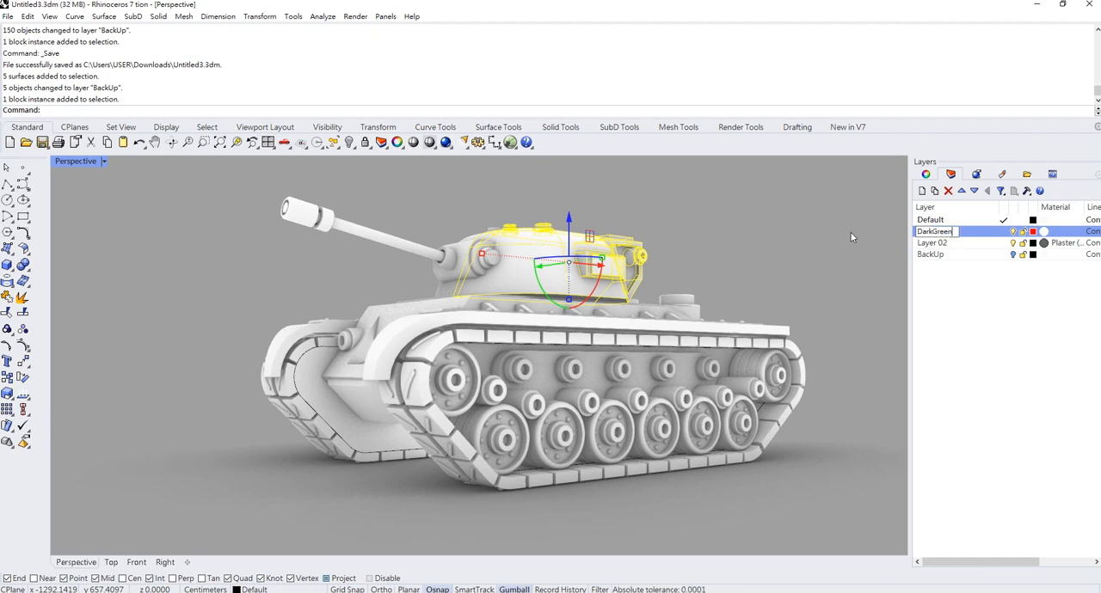
pyautogui.press('Return')
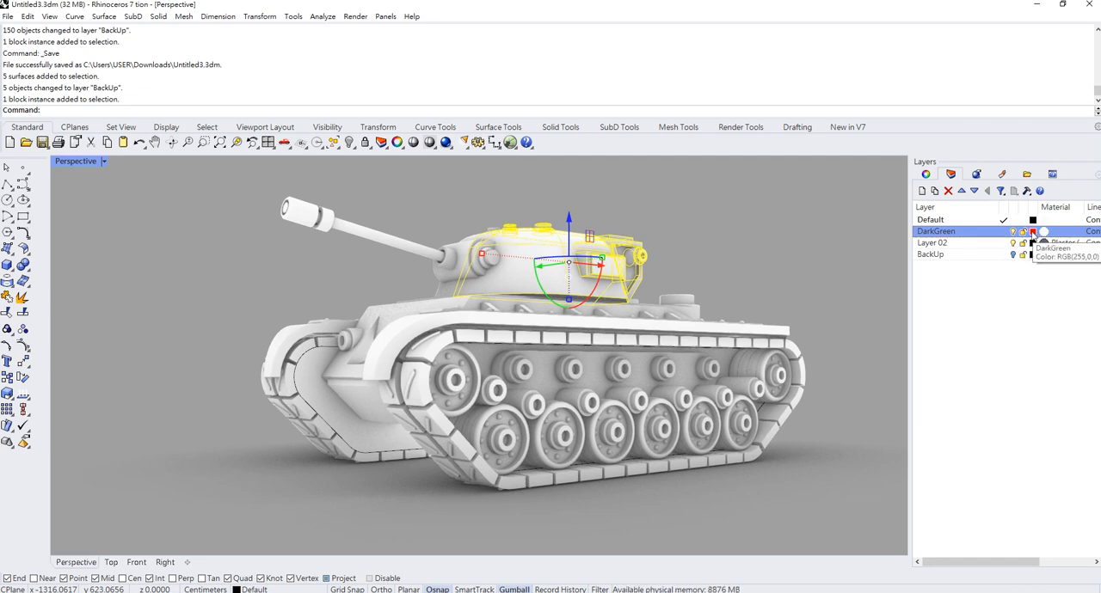
# - Set the Perspective viewport's display mode to Shaded and check the contents of the turret block TankCanonR
pyautogui.click(103, 162)
pyautogui.click(83, 217)
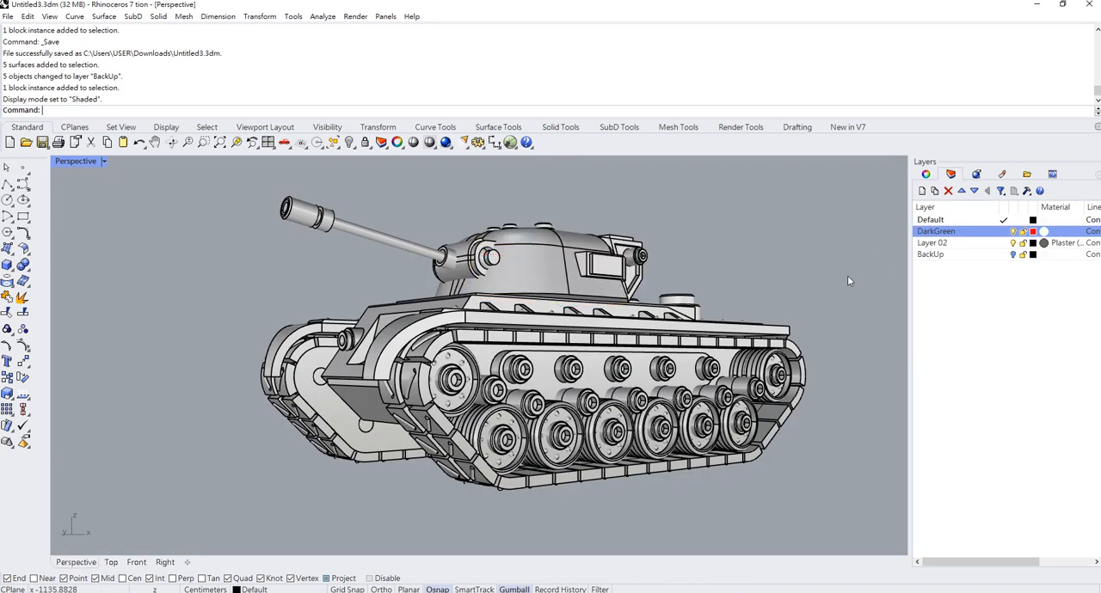
pyautogui.doubleClick(532, 271)
pyautogui.click(749, 442)
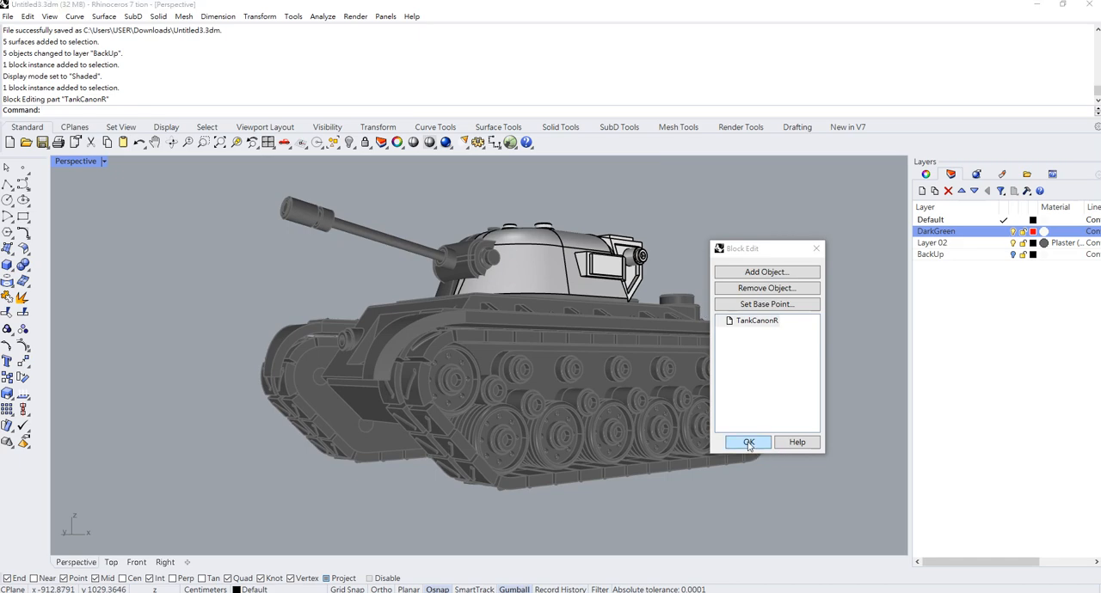
# - Assign the turret block instance to the DarkGreen layer
pyautogui.click(578, 255)
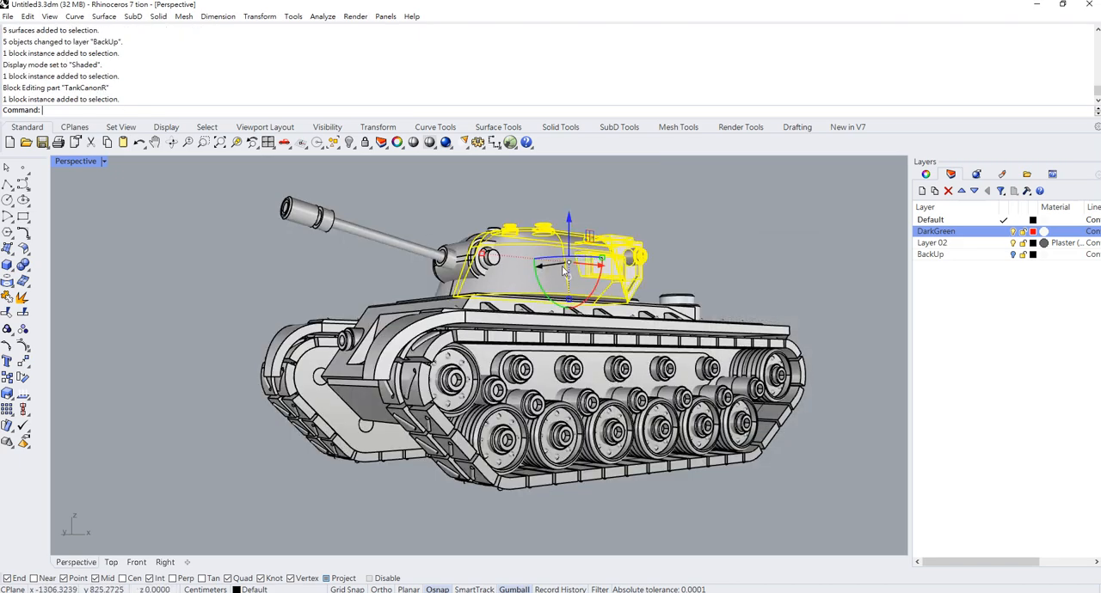
pyautogui.rightClick(956, 234)
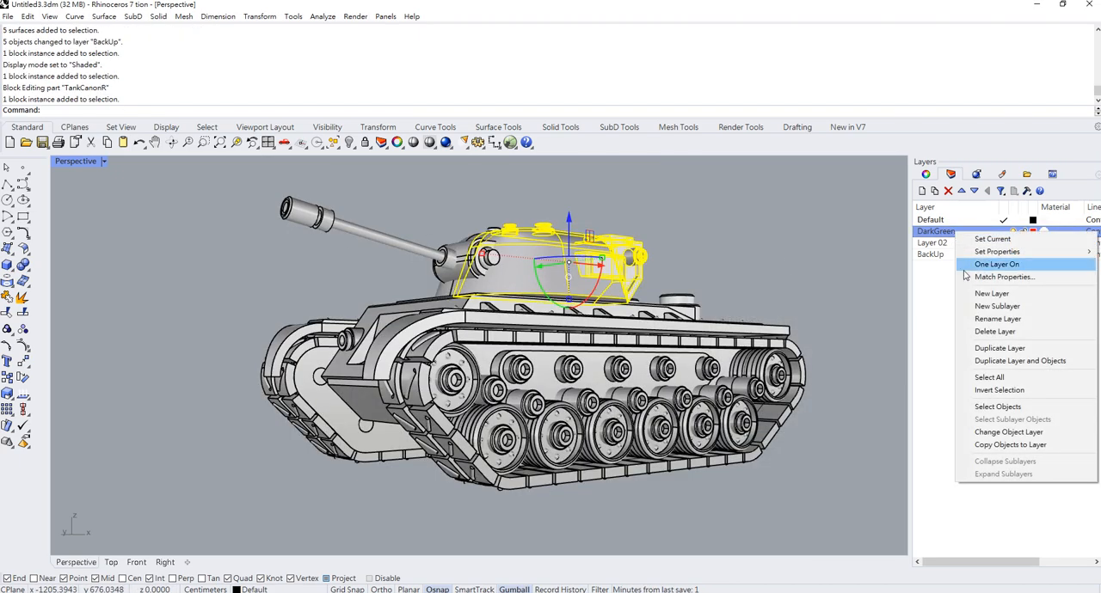
pyautogui.click(1000, 432)
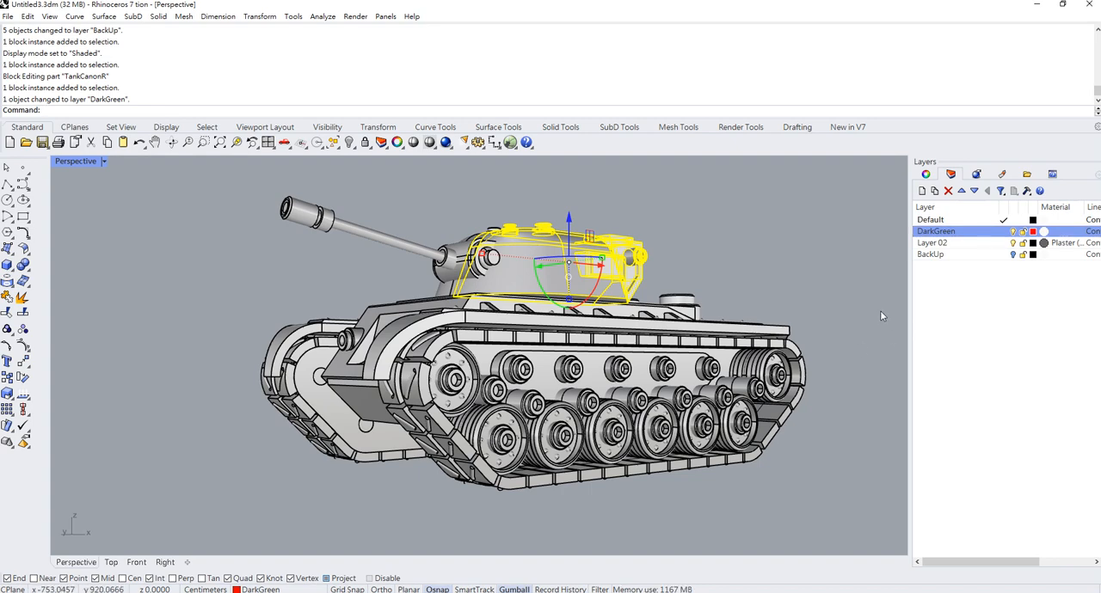
pyautogui.press('Escape')
# - Edit the turret block TankCanonR in place, moving all the objects inside it to the DarkGreen layer
pyautogui.click(526, 245)
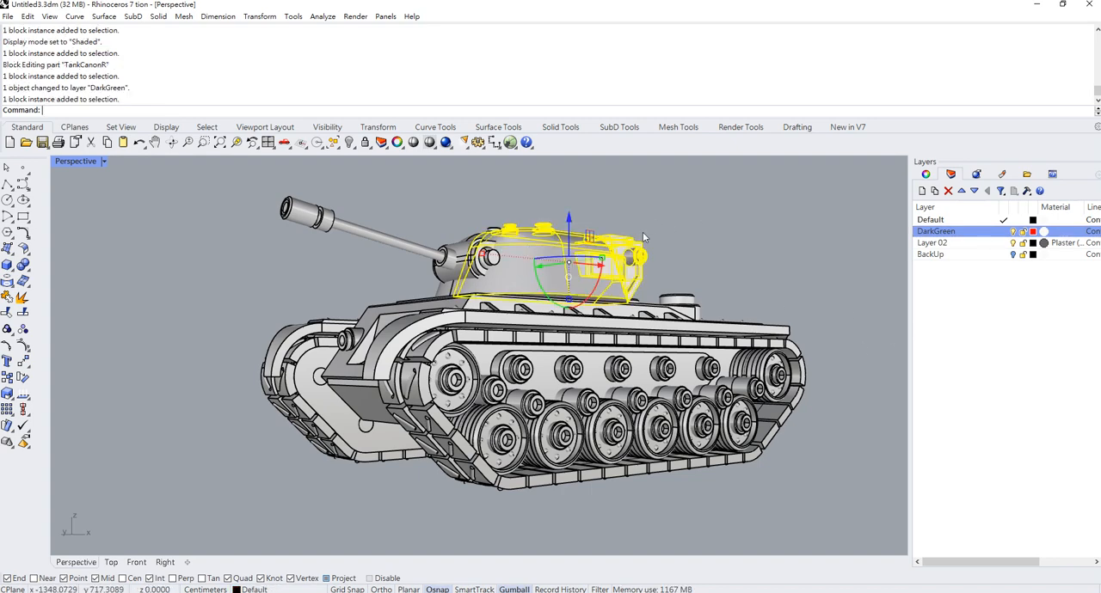
pyautogui.doubleClick(516, 264)
pyautogui.moveTo(384, 197); pyautogui.dragTo(675, 310)
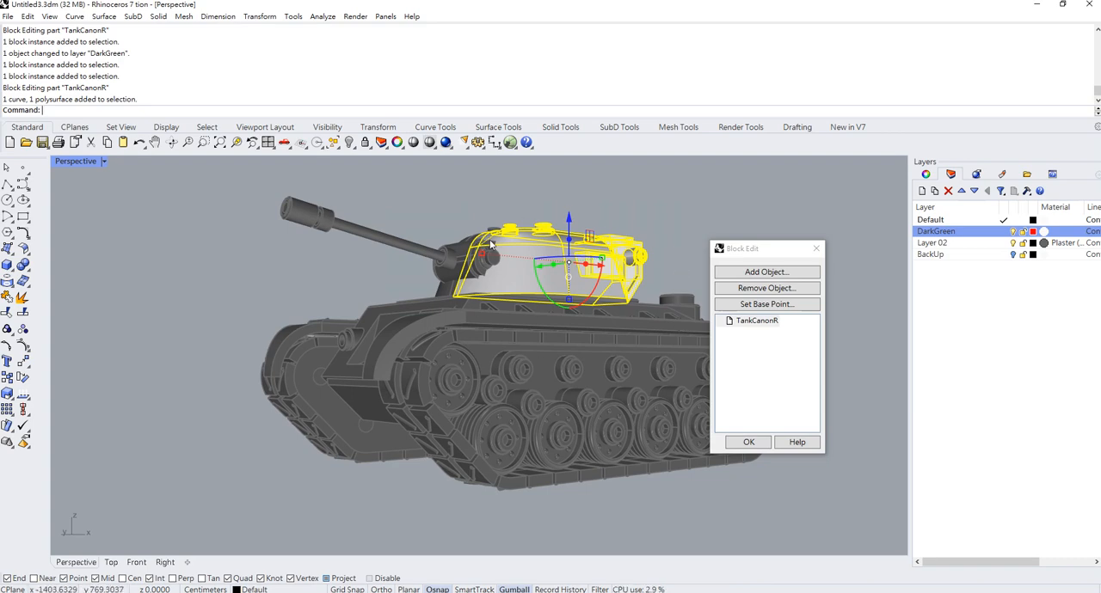
pyautogui.moveTo(421, 209); pyautogui.dragTo(680, 319)
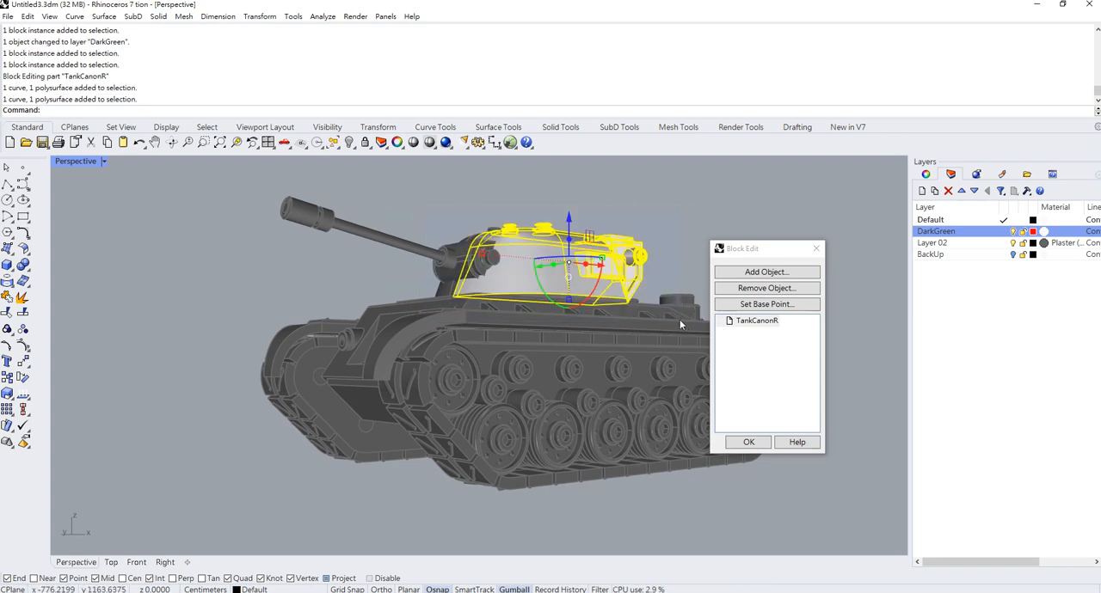
pyautogui.rightClick(976, 234)
pyautogui.click(1015, 432)
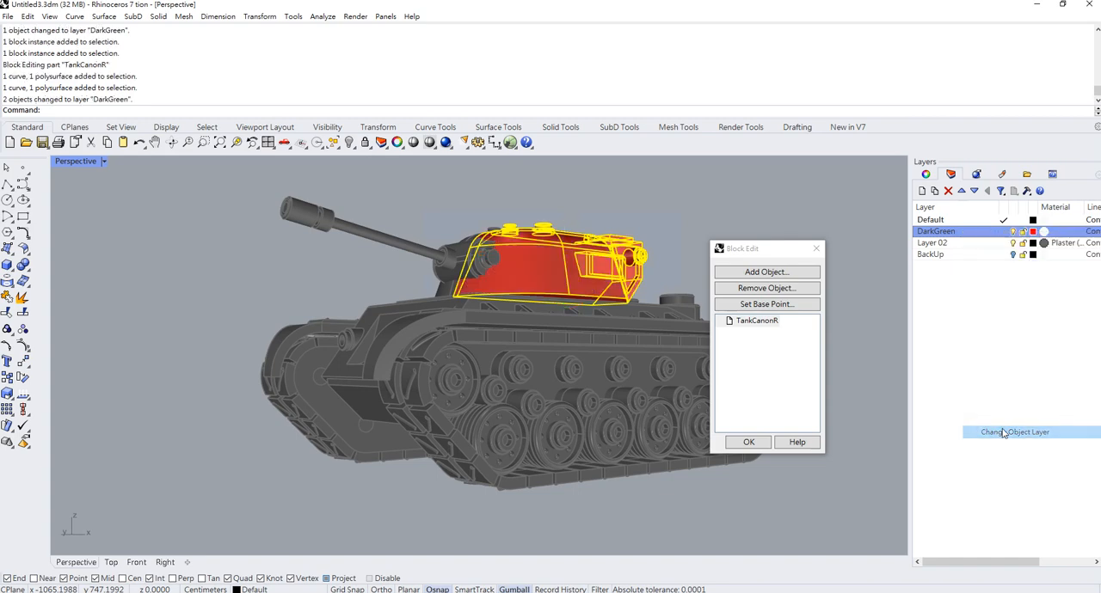
pyautogui.click(748, 443)
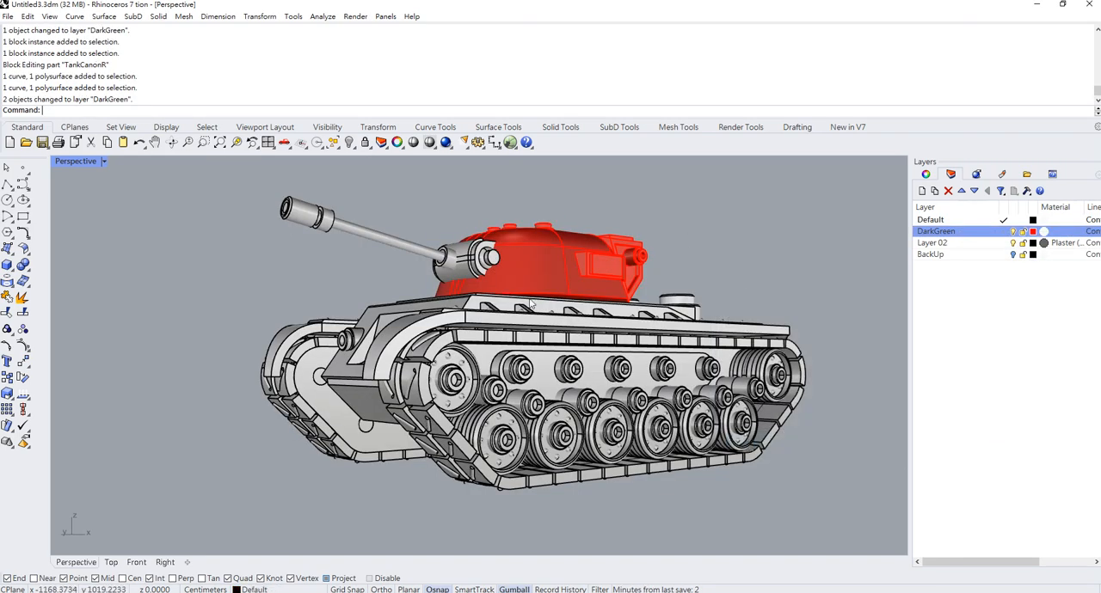
pyautogui.click(460, 254)
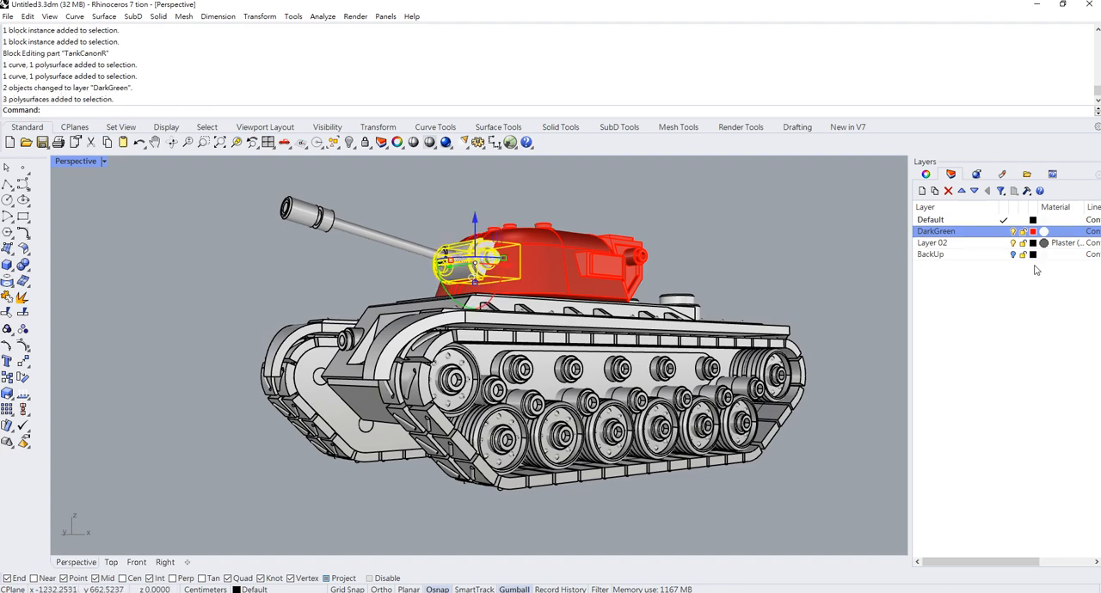
pyautogui.rightClick(947, 234)
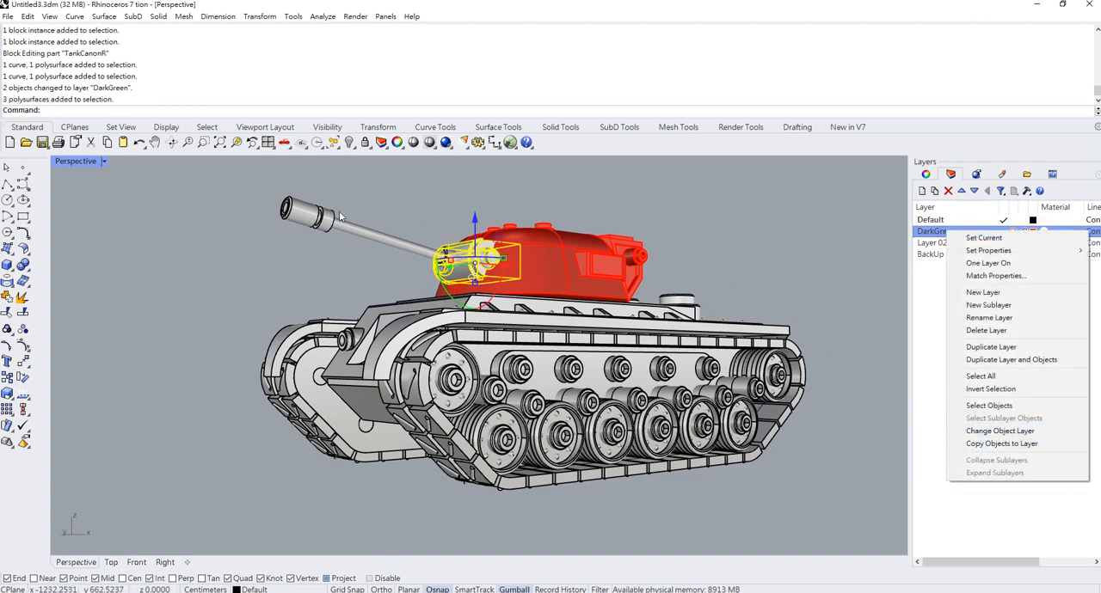
pyautogui.keyDown('shift'); pyautogui.click(284, 219); pyautogui.keyUp('shift')
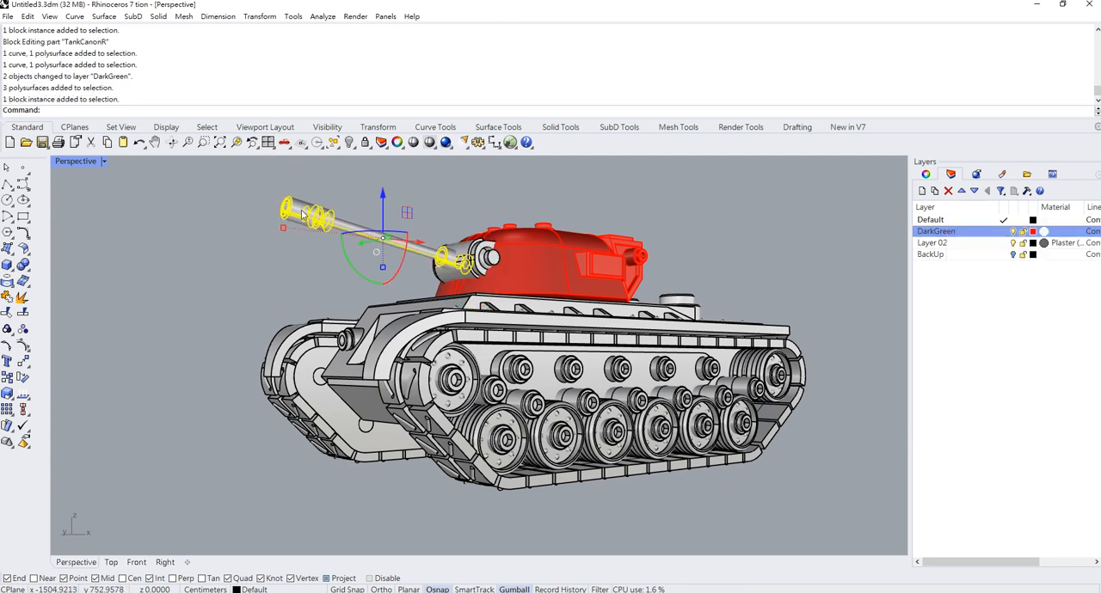
# - Edit the gun barrel block TankCanon in place, moving all its parts to the DarkGreen layer
pyautogui.doubleClick(302, 214)
pyautogui.moveTo(234, 185); pyautogui.dragTo(584, 308)
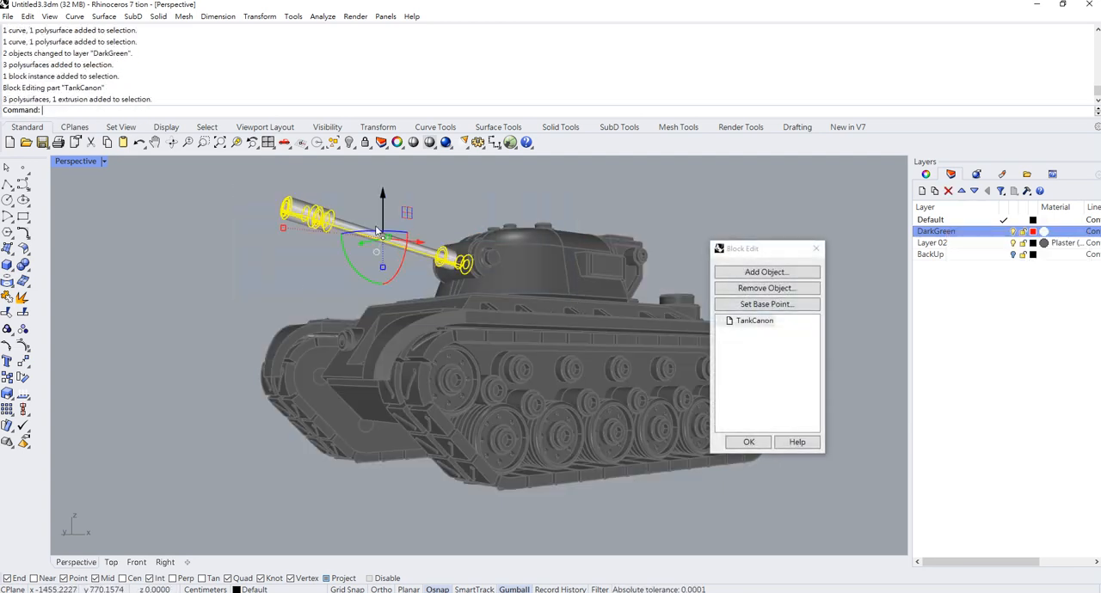
pyautogui.rightClick(948, 230)
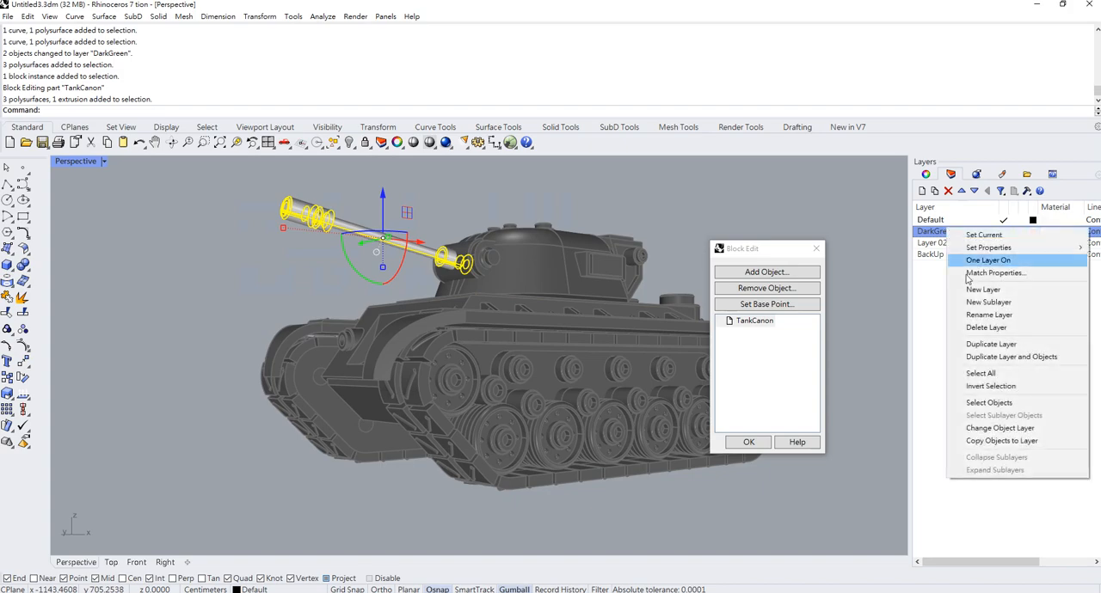
pyautogui.click(999, 427)
pyautogui.click(748, 443)
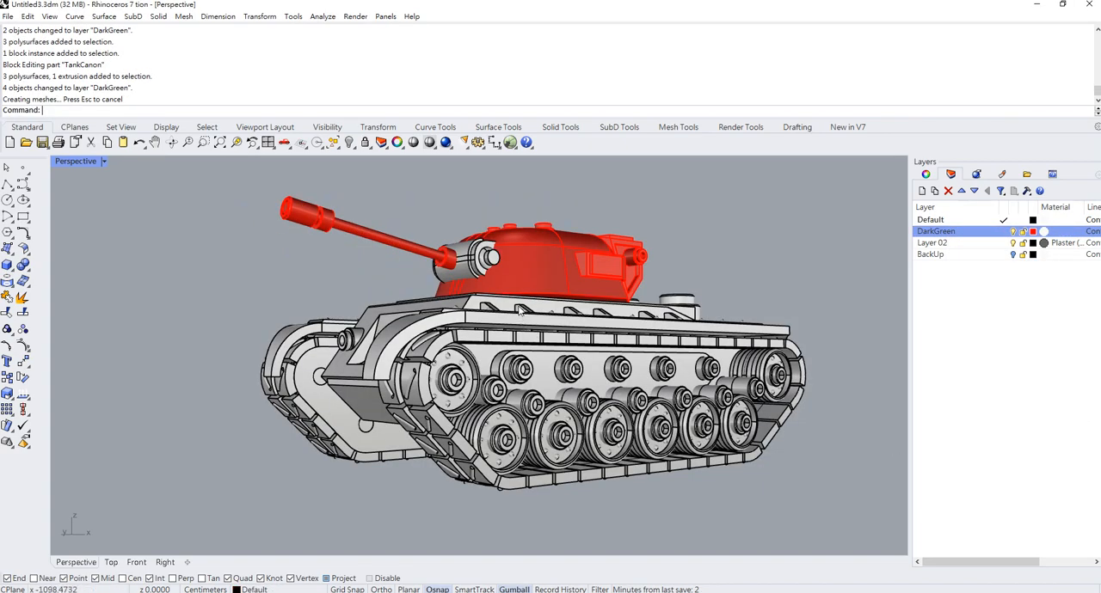
# - Assign the tank's hull polysurface to the DarkGreen layer
pyautogui.click(520, 310)
pyautogui.click(386, 316)
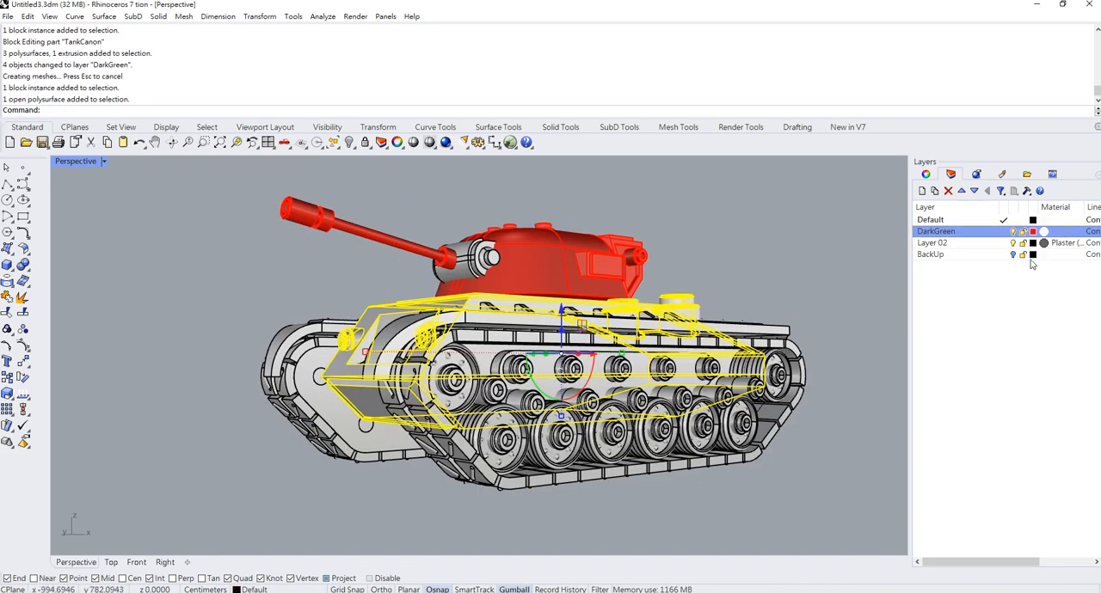
pyautogui.rightClick(958, 238)
pyautogui.click(1002, 427)
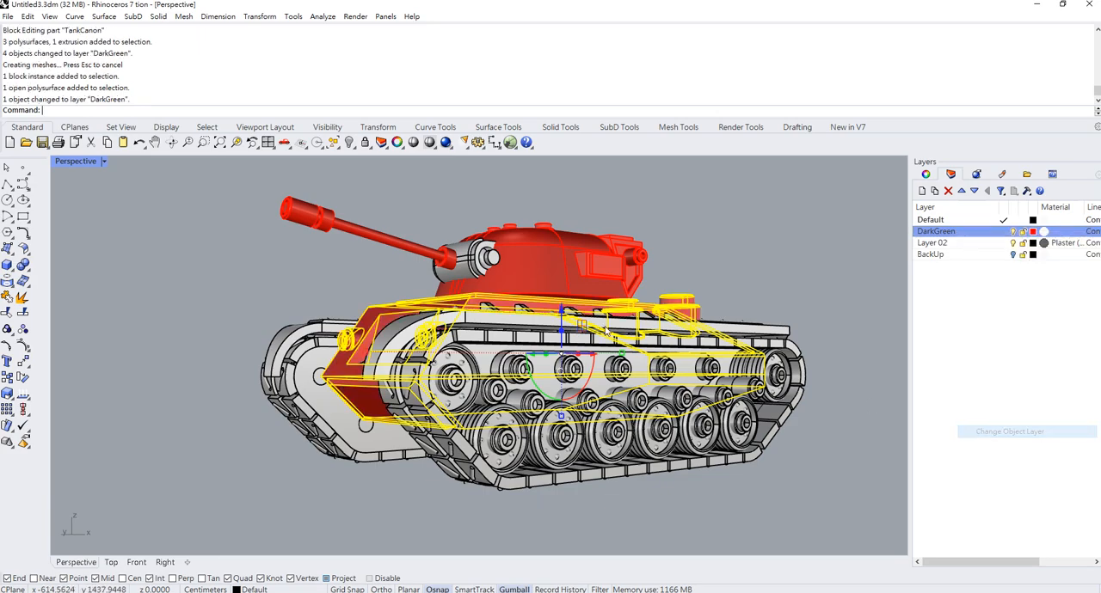
# - Edit the track block WheelF in place, moving its side plate, fender and the fender's support brackets to the DarkGreen layer
pyautogui.doubleClick(787, 334)
pyautogui.moveTo(567, 315); pyautogui.dragTo(502, 395, button='right')
pyautogui.keyDown('shift'); pyautogui.moveTo(502, 396); pyautogui.dragTo(538, 300, button='right'); pyautogui.keyUp('shift')
pyautogui.scroll(-2, 490, 310)
pyautogui.scroll(4, 461, 307)
pyautogui.click(461, 308)
pyautogui.scroll(-2, 461, 308)
pyautogui.scroll(-3, 461, 308)
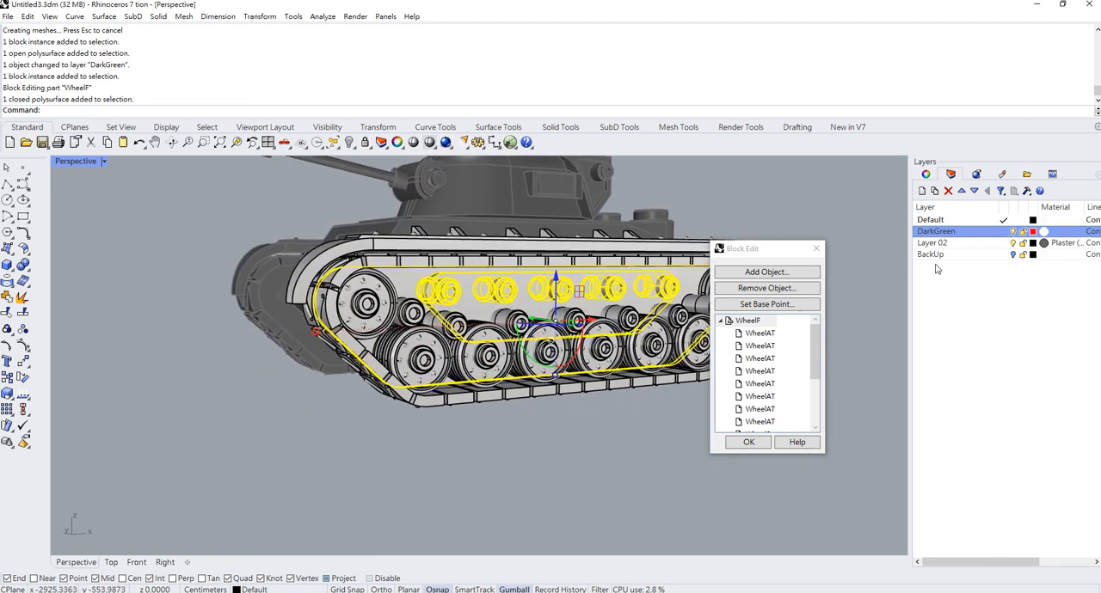
pyautogui.keyDown('shift'); pyautogui.moveTo(383, 249); pyautogui.dragTo(374, 301, button='right'); pyautogui.keyUp('shift')
pyautogui.keyDown('shift'); pyautogui.click(383, 312); pyautogui.keyUp('shift')
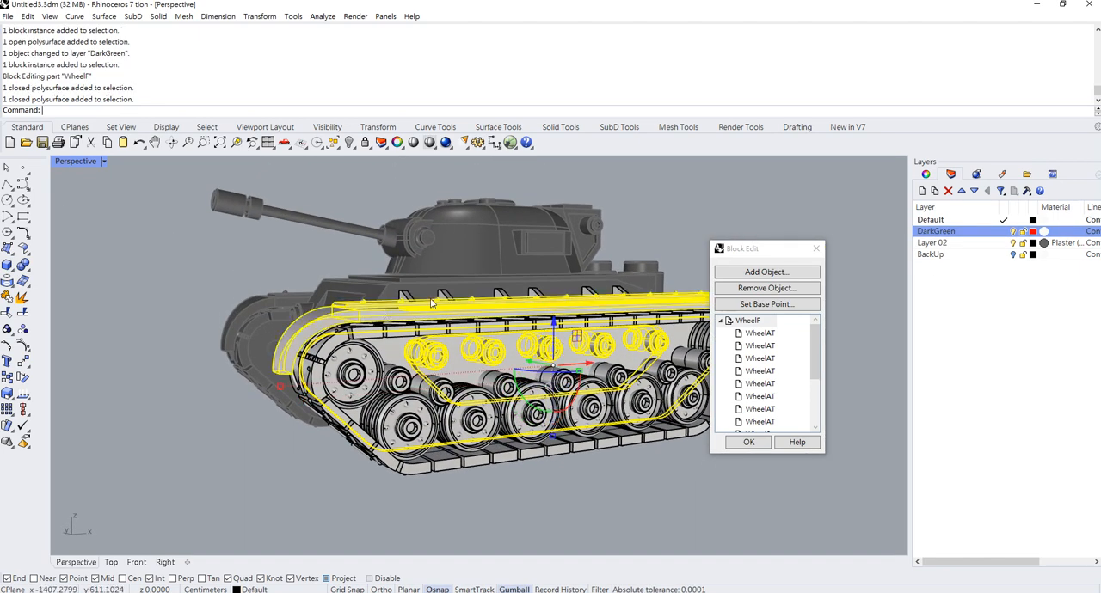
pyautogui.keyDown('shift'); pyautogui.click(406, 297); pyautogui.keyUp('shift')
pyautogui.keyDown('shift'); pyautogui.click(447, 297); pyautogui.keyUp('shift')
pyautogui.keyDown('shift'); pyautogui.click(501, 295); pyautogui.keyUp('shift')
pyautogui.keyDown('shift'); pyautogui.click(535, 294); pyautogui.keyUp('shift')
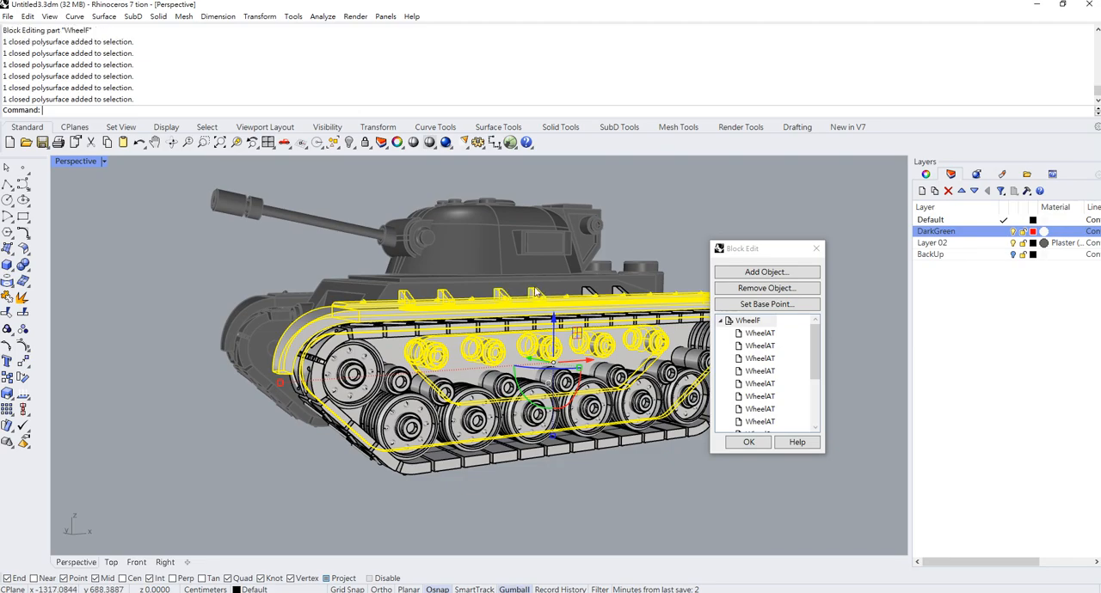
pyautogui.keyDown('shift'); pyautogui.click(592, 294); pyautogui.keyUp('shift')
pyautogui.moveTo(627, 297); pyautogui.dragTo(684, 325, button='right')
pyautogui.rightClick(942, 241)
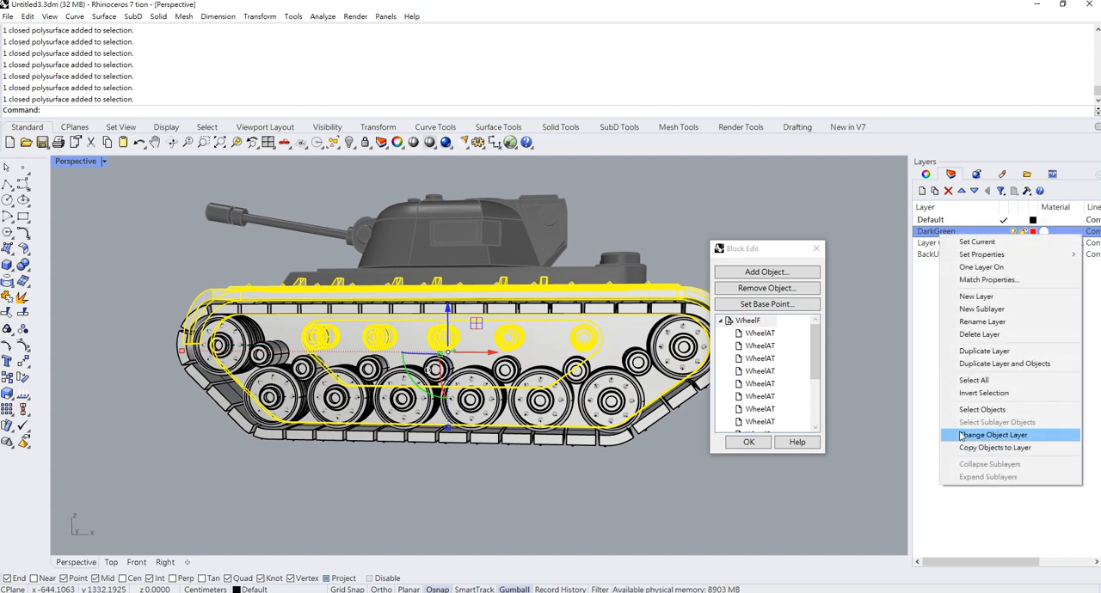
pyautogui.click(959, 436)
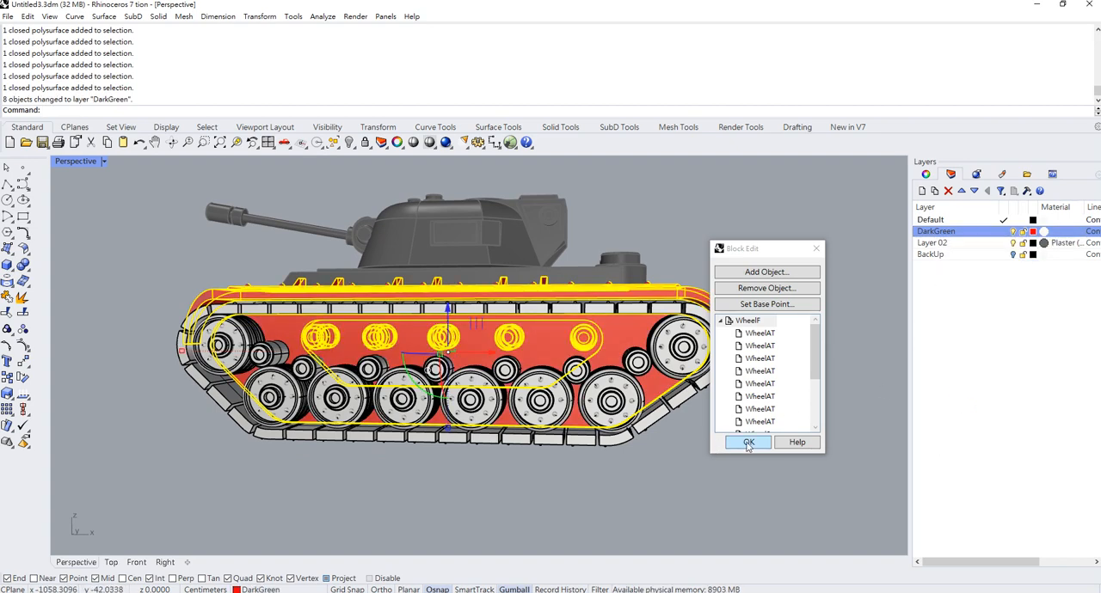
# - Open the nested WheelAT wheel block for editing and select all the objects inside it
pyautogui.click(757, 335)
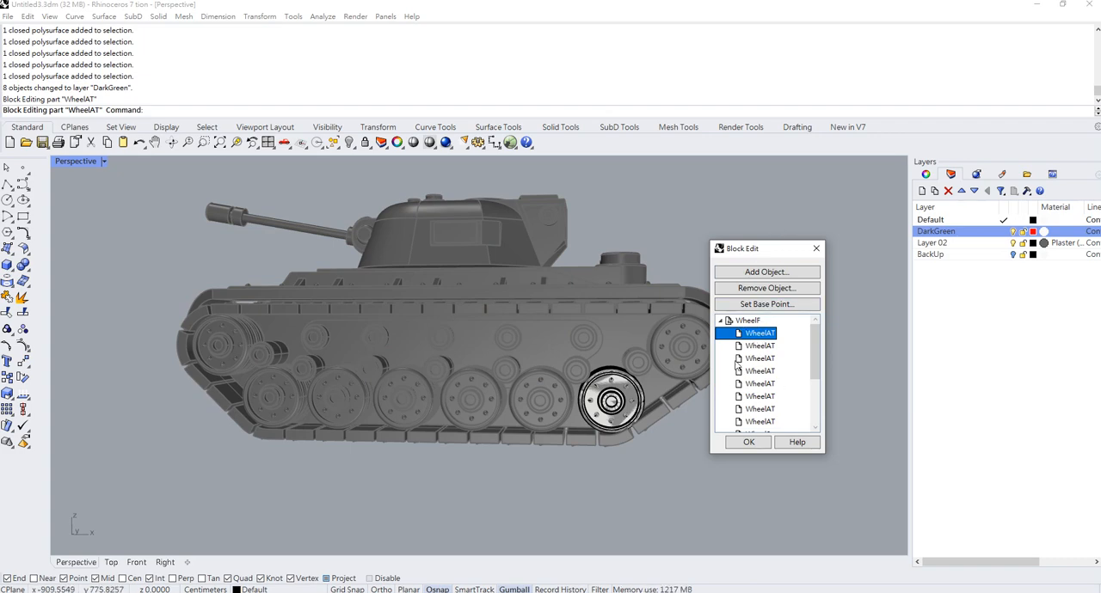
pyautogui.click(757, 346)
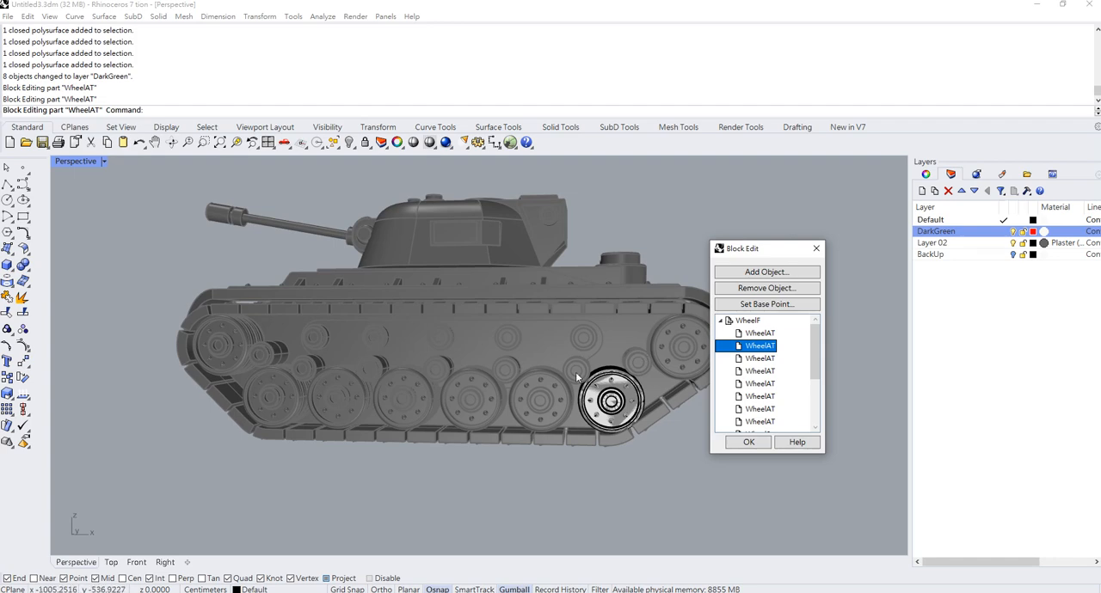
pyautogui.click(746, 358)
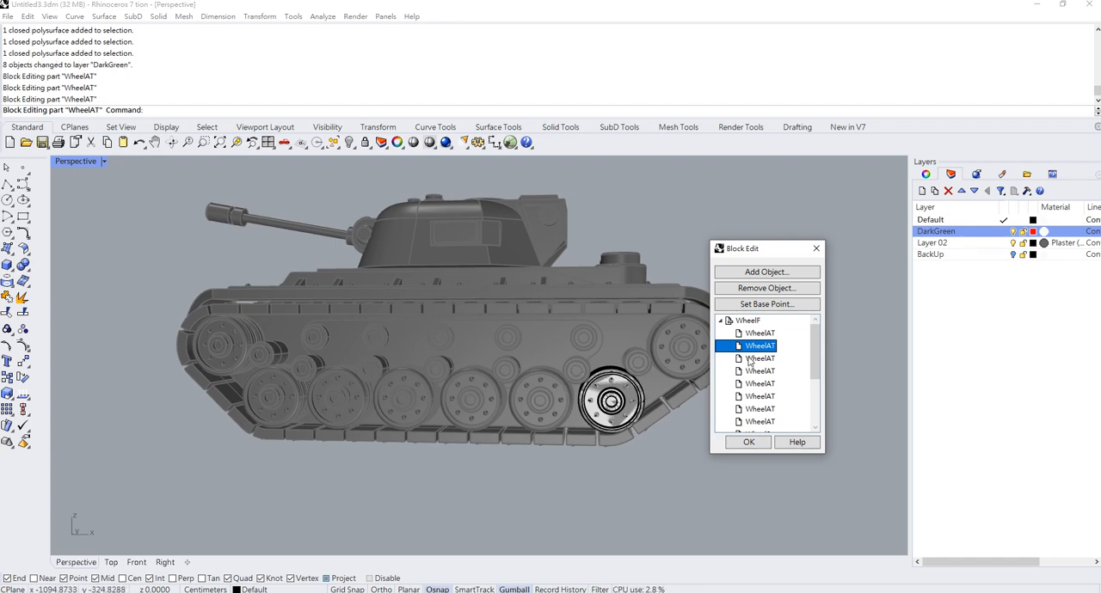
pyautogui.click(593, 413)
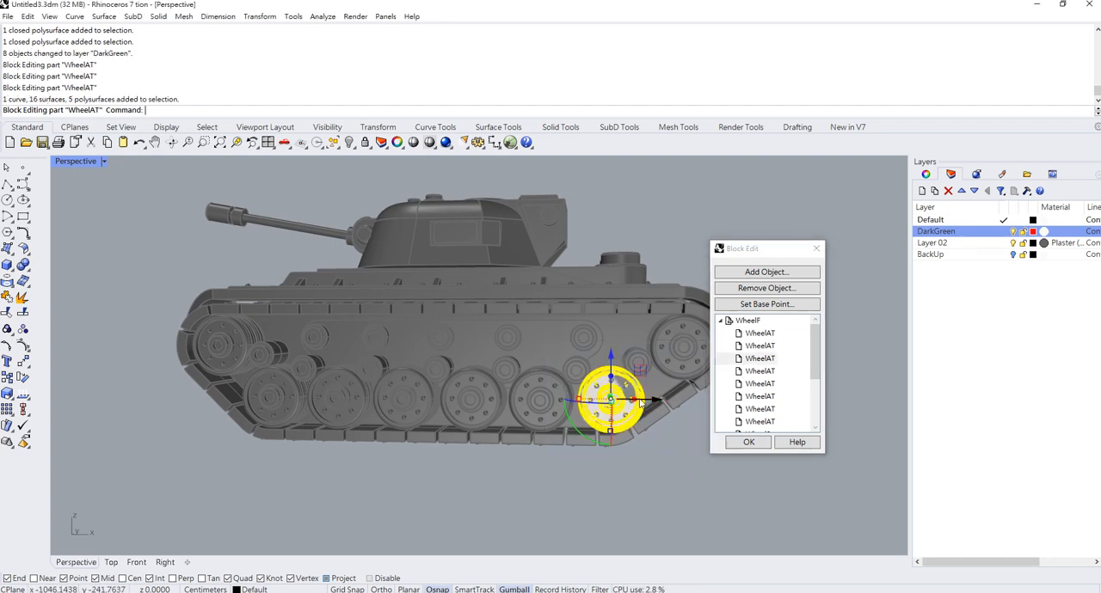
pyautogui.scroll(1, 646, 387)
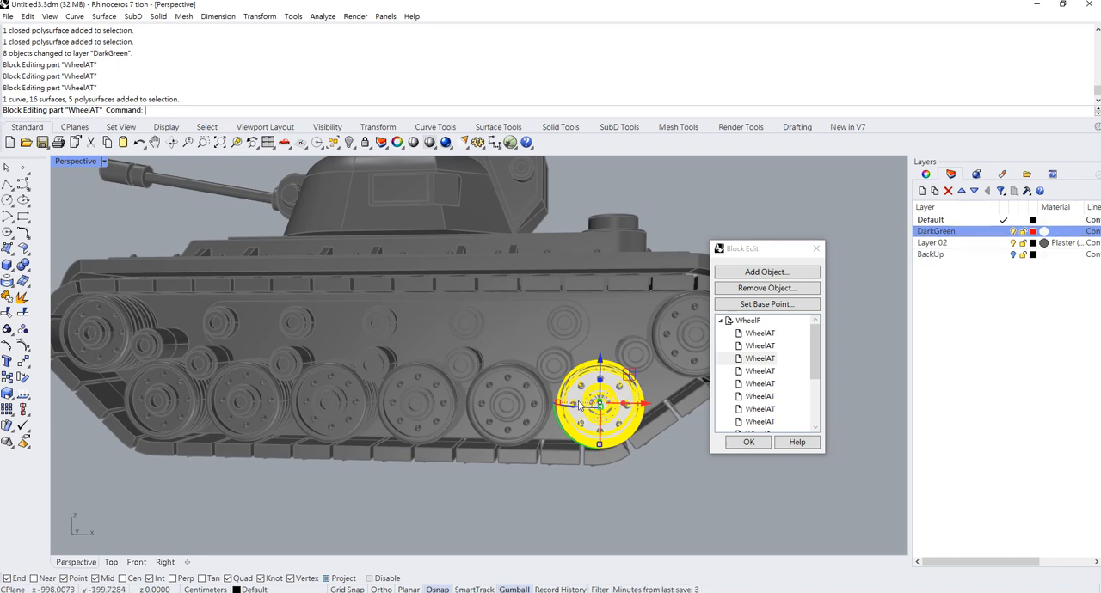
# - Make Layer 02 the current layer and rename it DarkGray
pyautogui.doubleClick(943, 244)
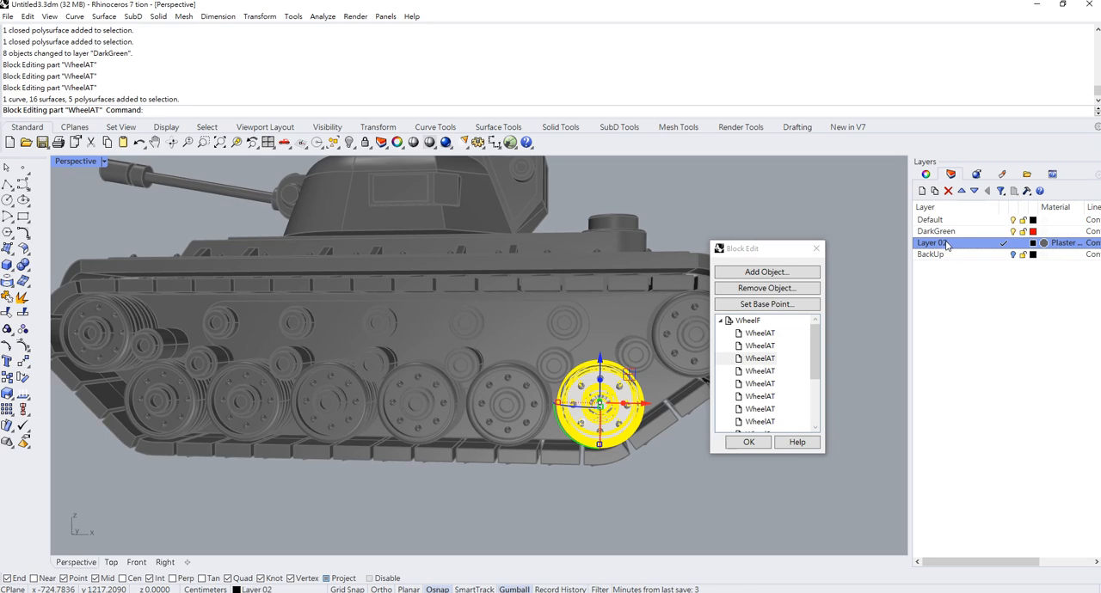
pyautogui.click(945, 246)
pyautogui.write('Da')
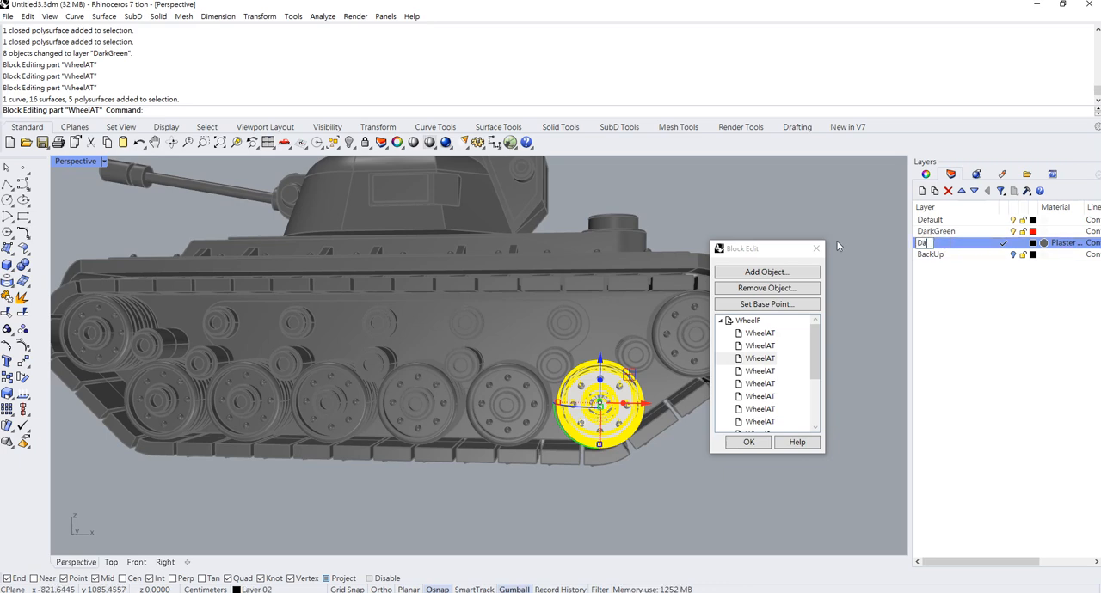
pyautogui.write('rkGray')
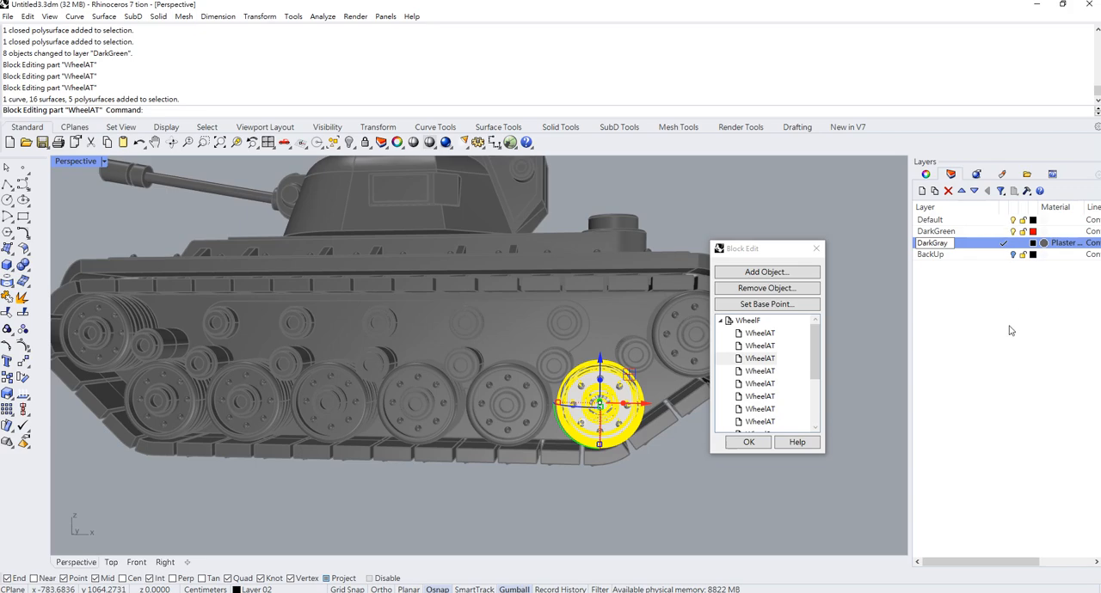
pyautogui.click(1010, 330)
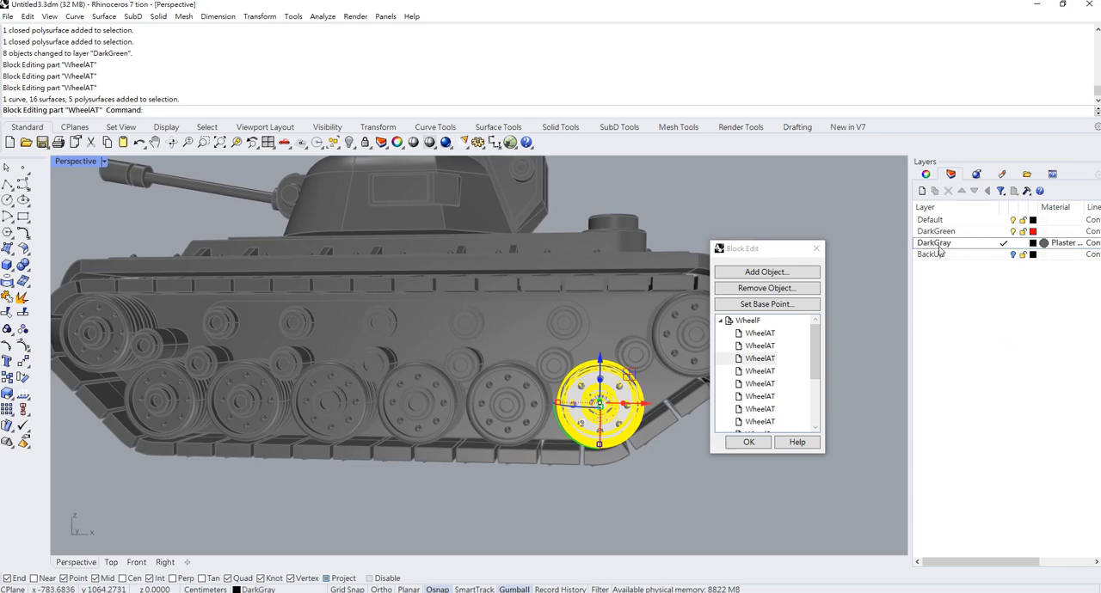
# - Move the selected wheel objects to the DarkGray layer and finish the block editing
pyautogui.rightClick(940, 247)
pyautogui.click(980, 452)
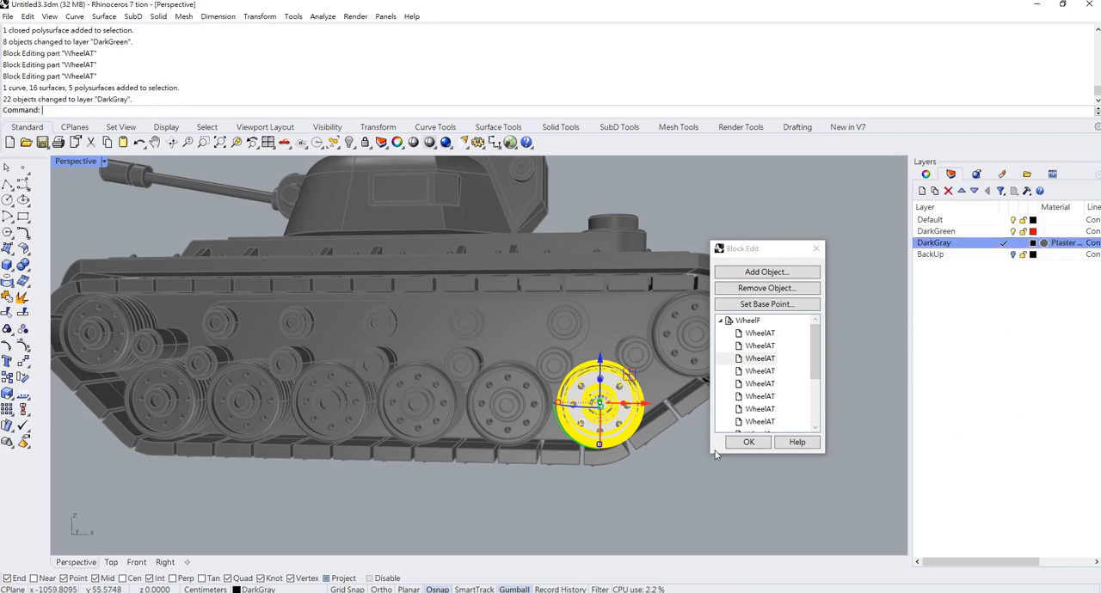
pyautogui.click(748, 444)
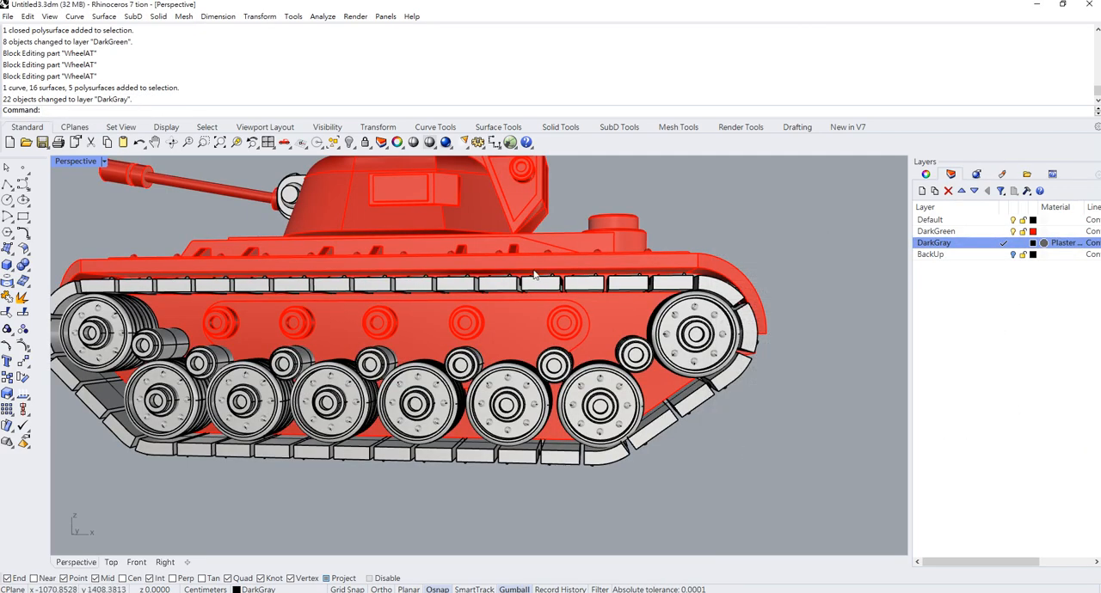
# - Assign the gun mantlet parts at the front of the turret to the DarkGray layer
pyautogui.moveTo(747, 454); pyautogui.dragTo(370, 190, button='right')
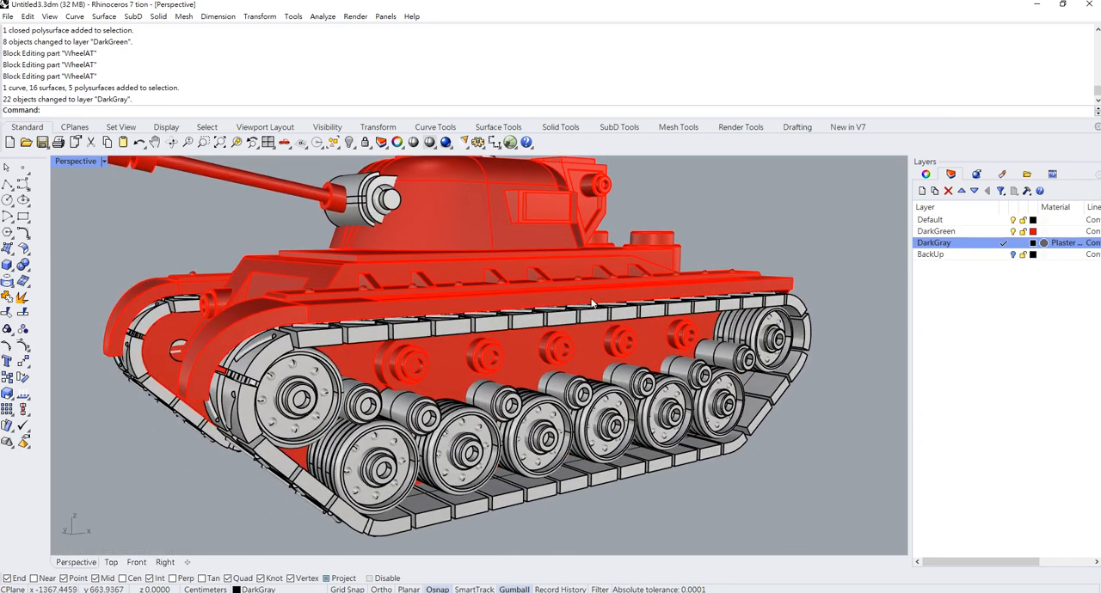
pyautogui.click(370, 192)
pyautogui.rightClick(946, 247)
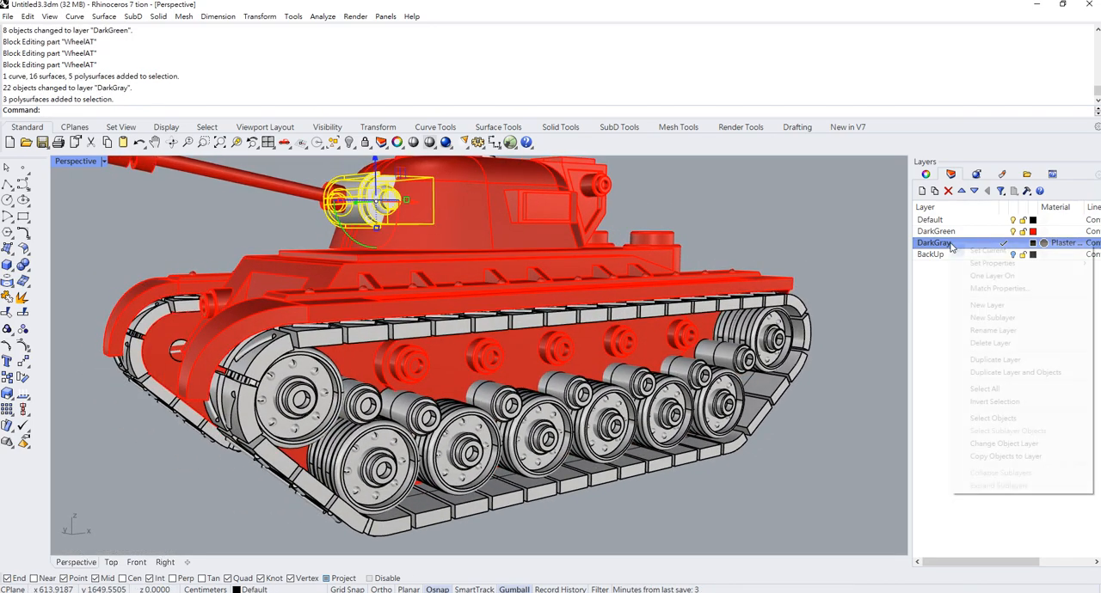
pyautogui.click(1002, 444)
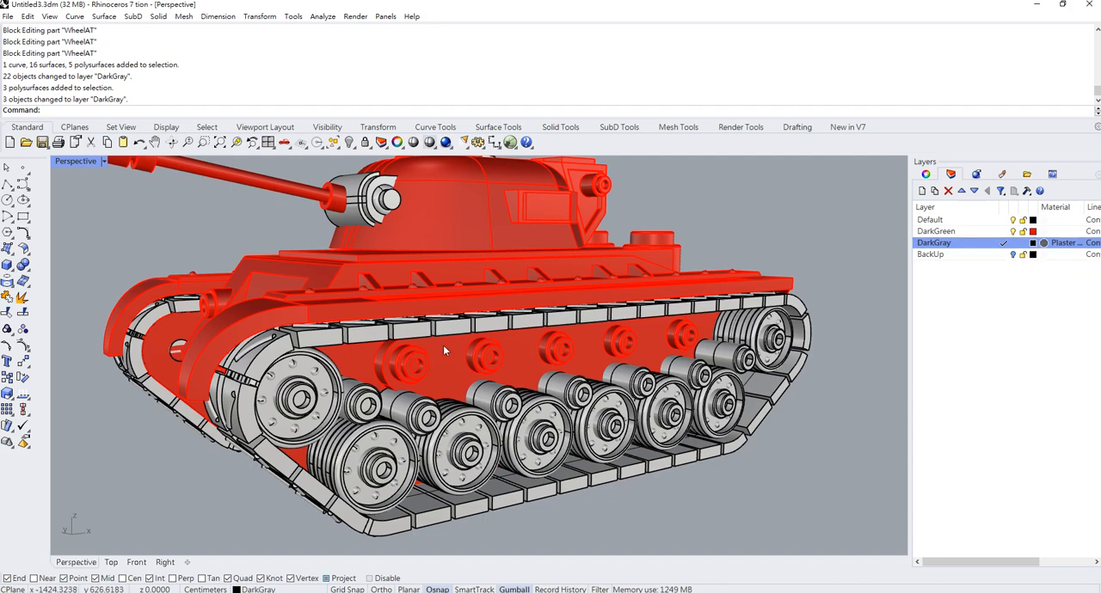
# - Set the DarkGreen layer's color to a dark green and the DarkGray layer's color to a medium gray
pyautogui.scroll(-2, 444, 343)
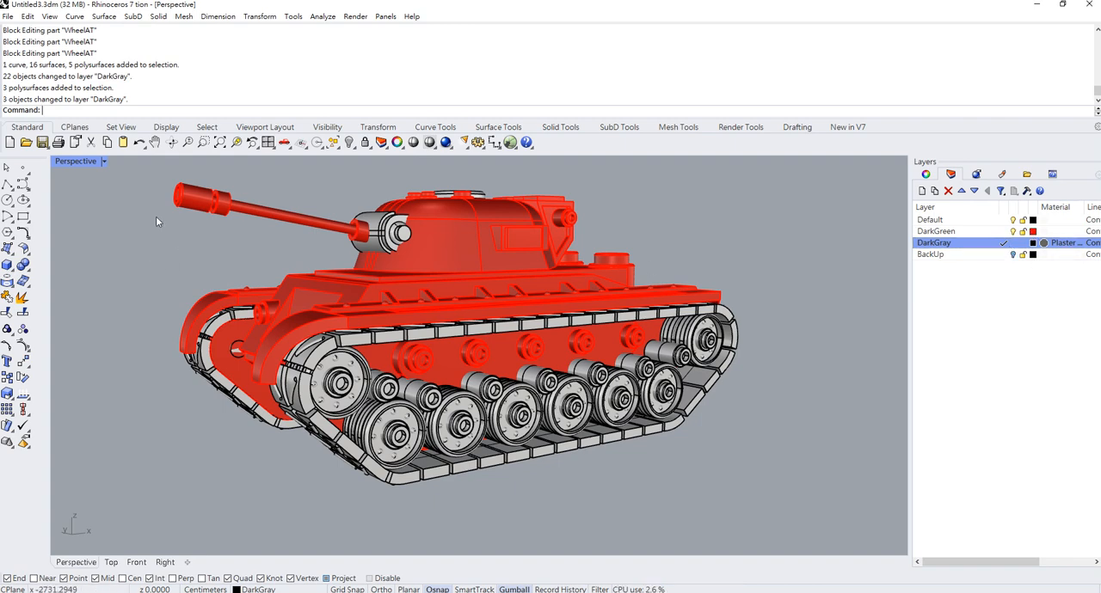
pyautogui.click(1033, 232)
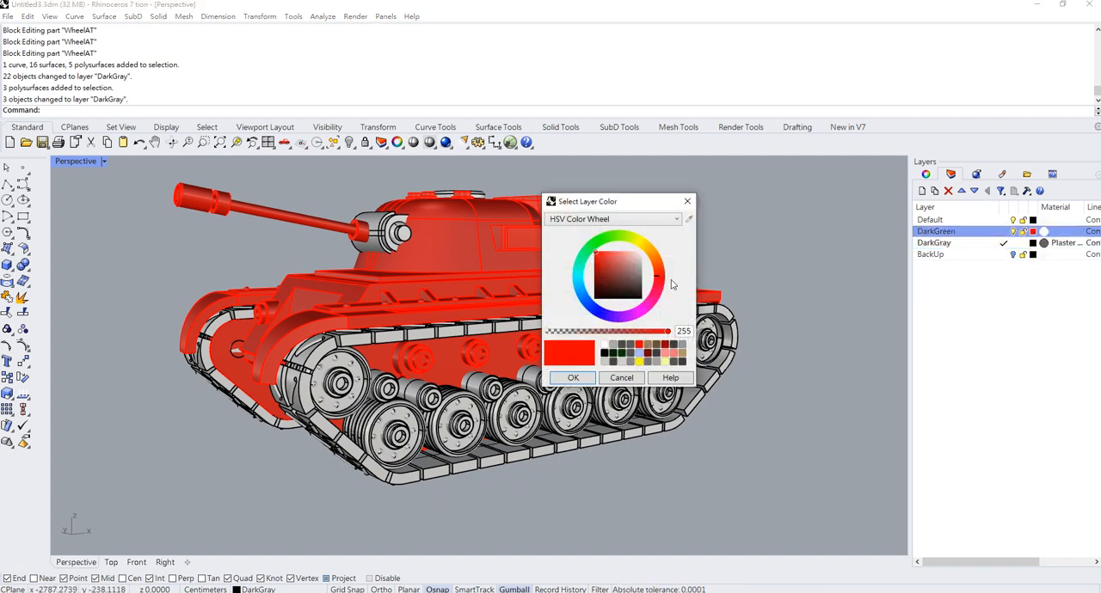
pyautogui.click(600, 274)
pyautogui.click(587, 260)
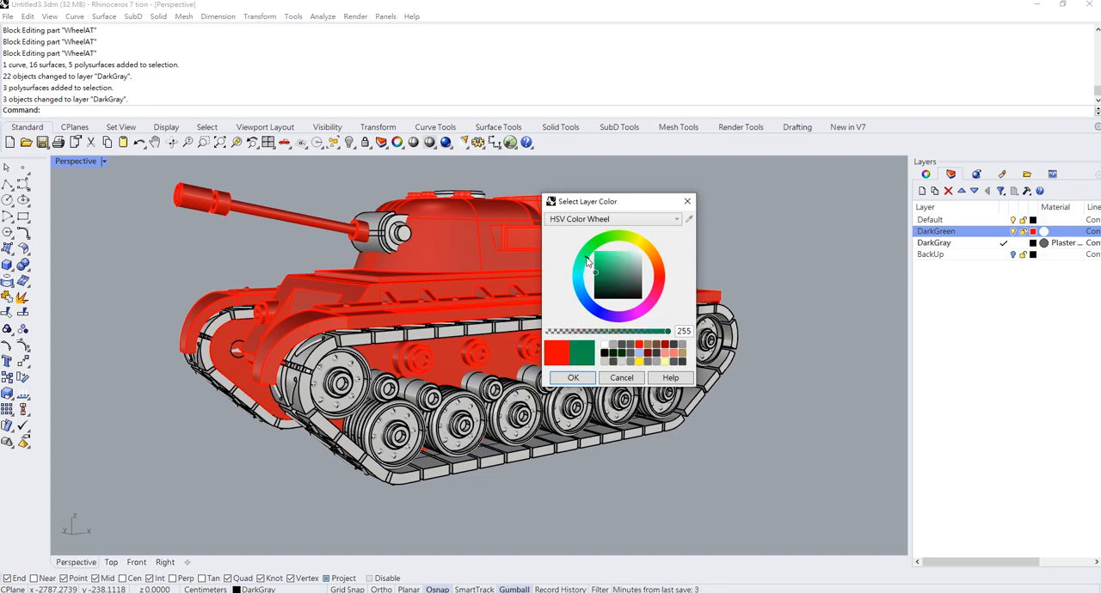
pyautogui.moveTo(606, 274)
pyautogui.mouseDown()
pyautogui.moveTo(620, 273)
pyautogui.moveTo(609, 283)
pyautogui.mouseUp()
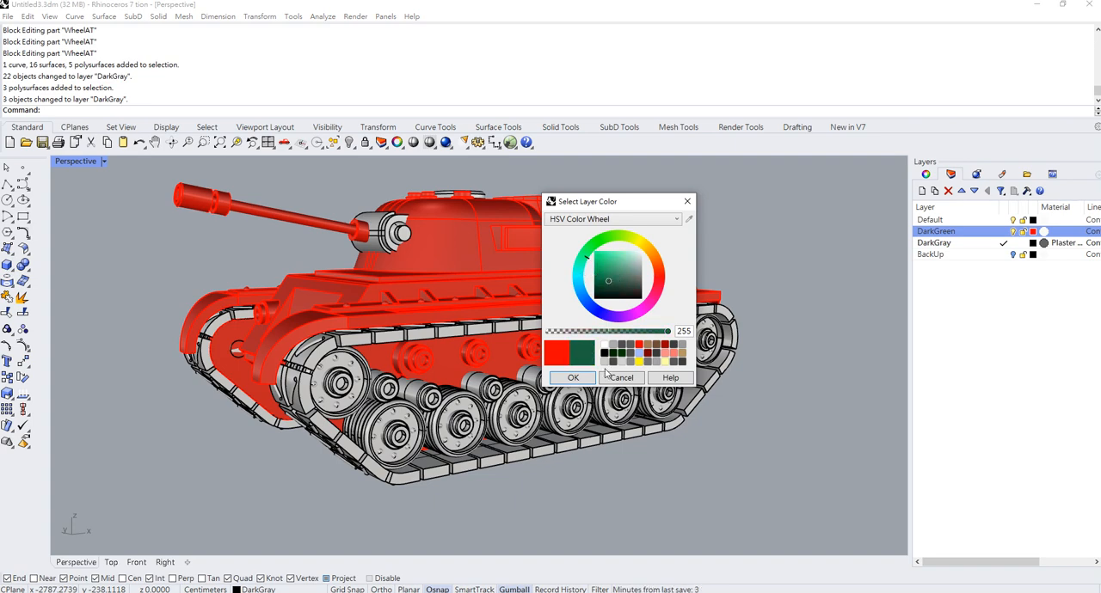
pyautogui.click(573, 377)
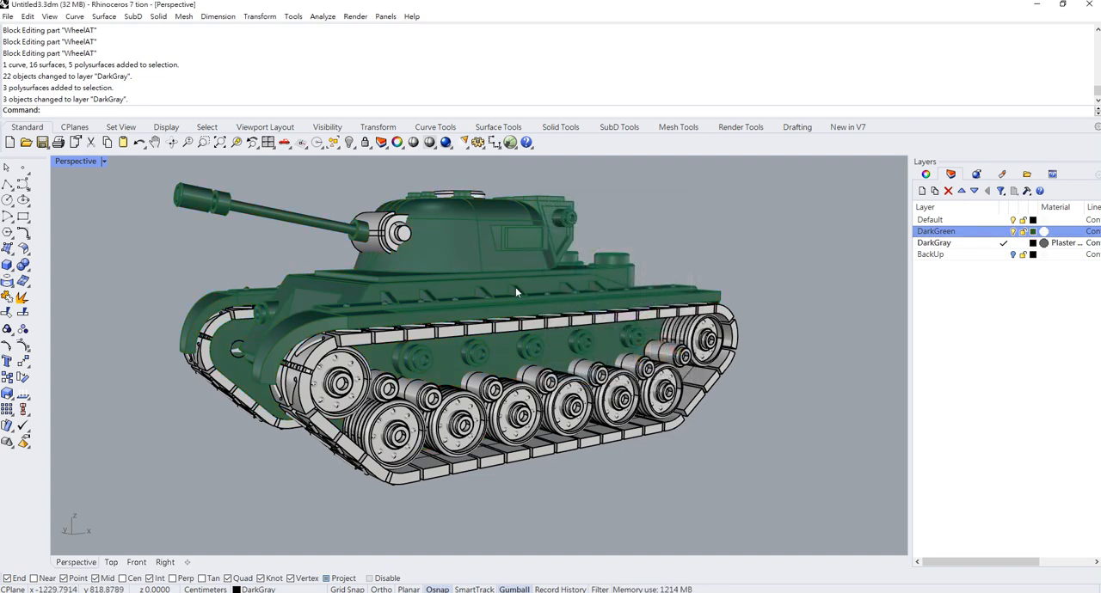
pyautogui.click(1034, 245)
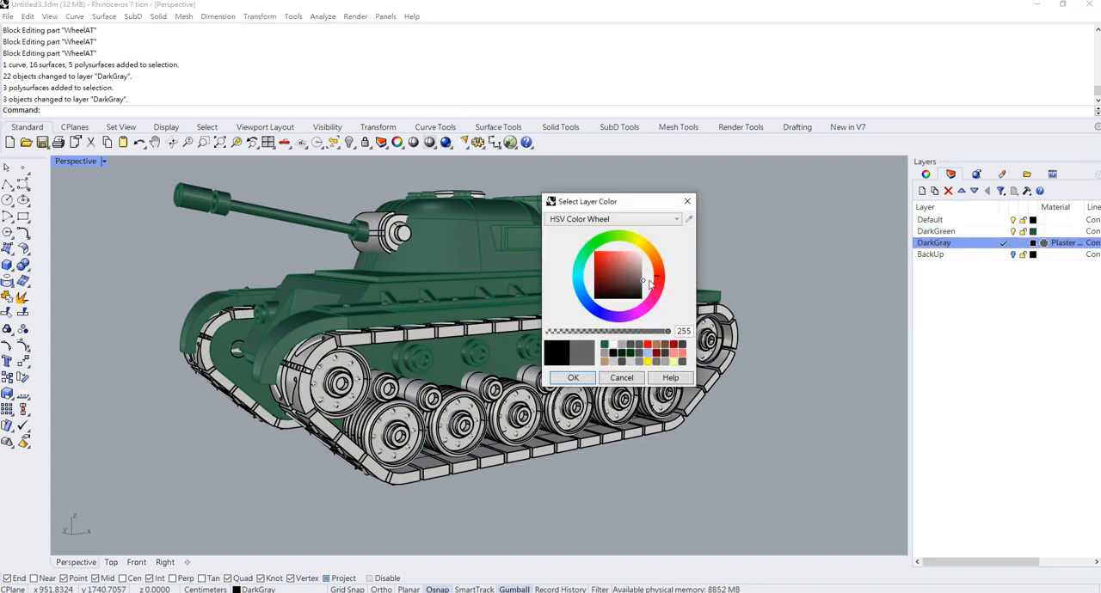
pyautogui.click(569, 381)
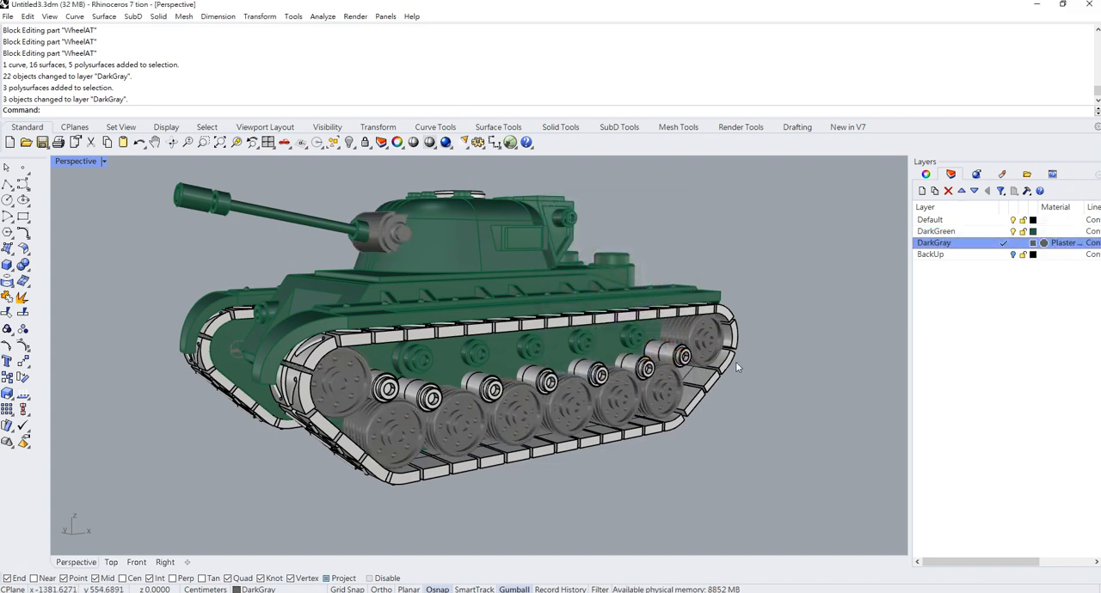
# - Open the WheelF block for in-place editing and select the track links all around the track loop
pyautogui.doubleClick(675, 320)
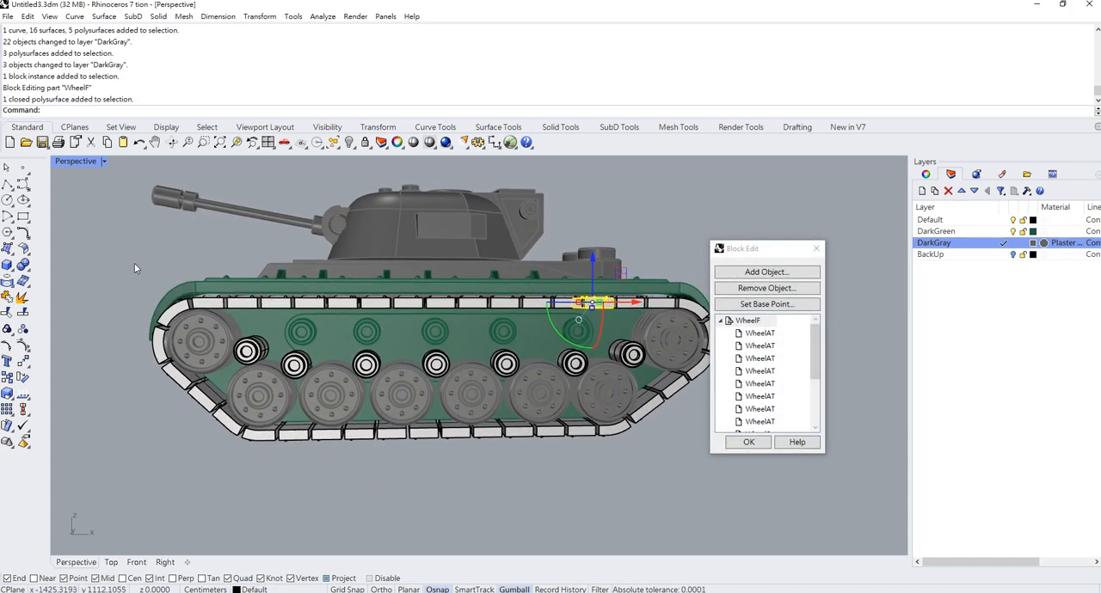
pyautogui.moveTo(123, 257); pyautogui.dragTo(723, 327)
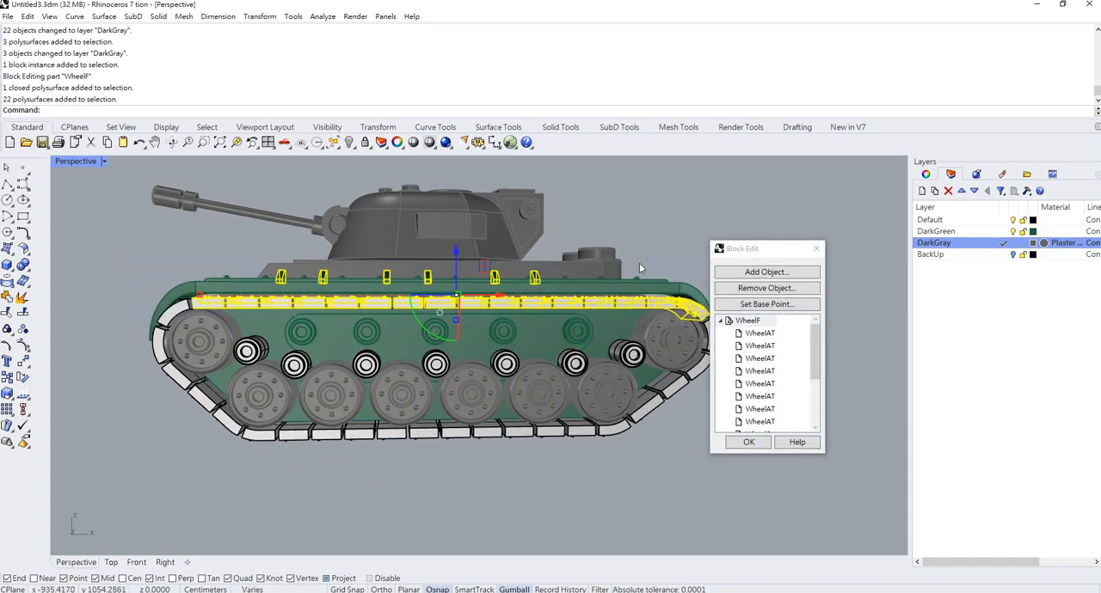
pyautogui.keyDown('shift'); pyautogui.click(168, 340); pyautogui.keyUp('shift')
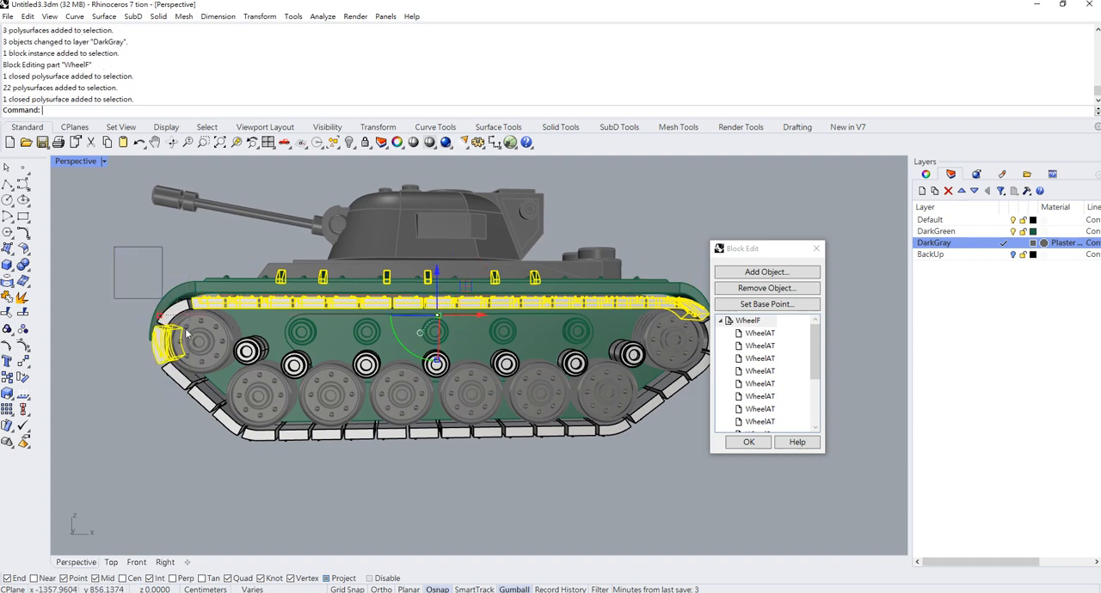
pyautogui.keyDown('shift'); pyautogui.moveTo(185, 330); pyautogui.dragTo(210, 350); pyautogui.keyUp('shift')
pyautogui.keyDown('shift'); pyautogui.moveTo(112, 347); pyautogui.dragTo(237, 497); pyautogui.keyUp('shift')
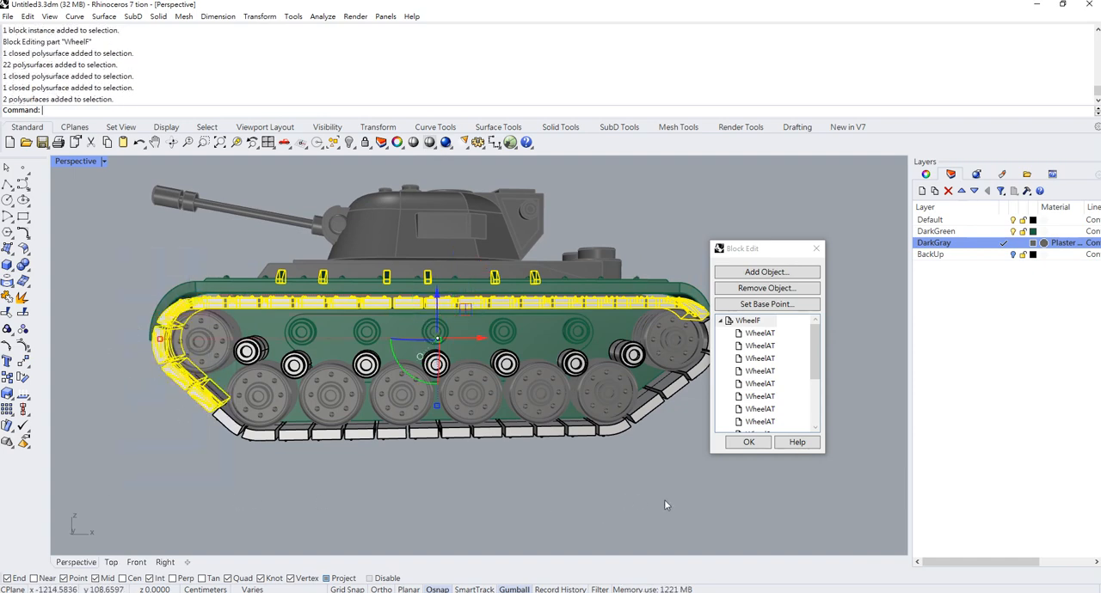
pyautogui.keyDown('shift'); pyautogui.moveTo(664, 505); pyautogui.dragTo(157, 408); pyautogui.keyUp('shift')
pyautogui.keyDown('shift'); pyautogui.moveTo(540, 399); pyautogui.dragTo(516, 392, button='right'); pyautogui.keyUp('shift')
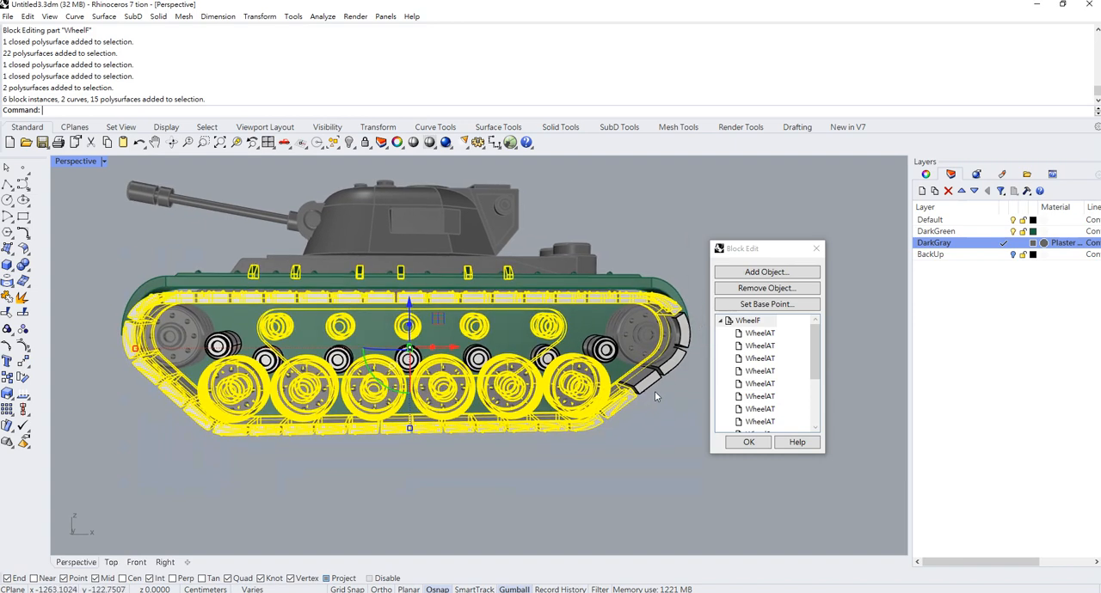
pyautogui.keyDown('shift'); pyautogui.moveTo(696, 407); pyautogui.dragTo(637, 259); pyautogui.keyUp('shift')
# - Remove the road wheels, upper rollers and large end wheel from the selection, keeping only the track parts selected
pyautogui.keyDown('ctrl'); pyautogui.click(578, 383); pyautogui.keyUp('ctrl')
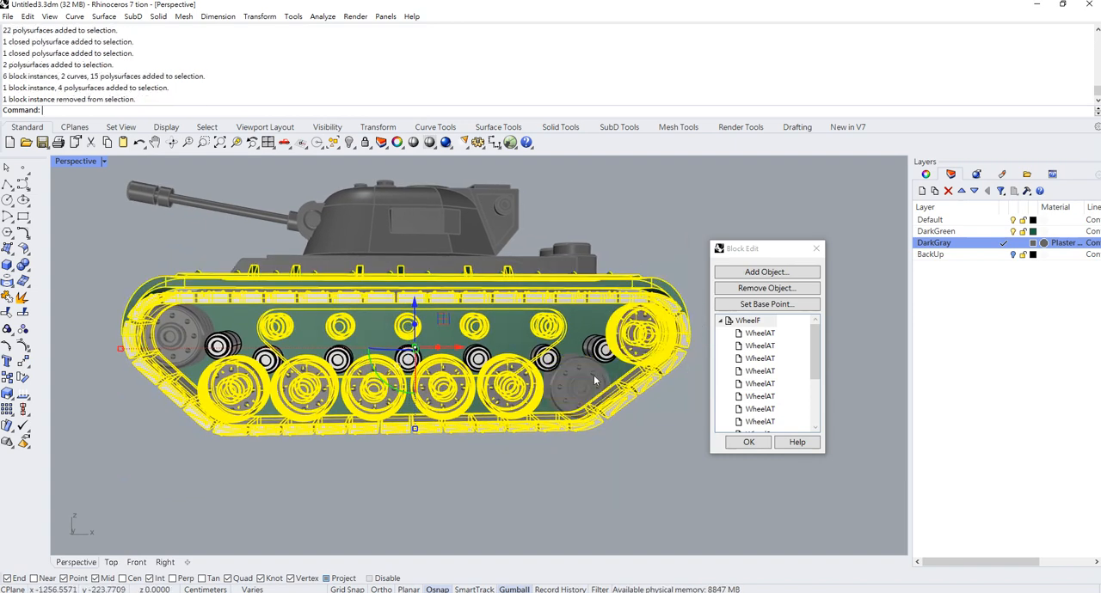
pyautogui.keyDown('ctrl'); pyautogui.click(517, 391); pyautogui.keyUp('ctrl')
pyautogui.click(421, 396)
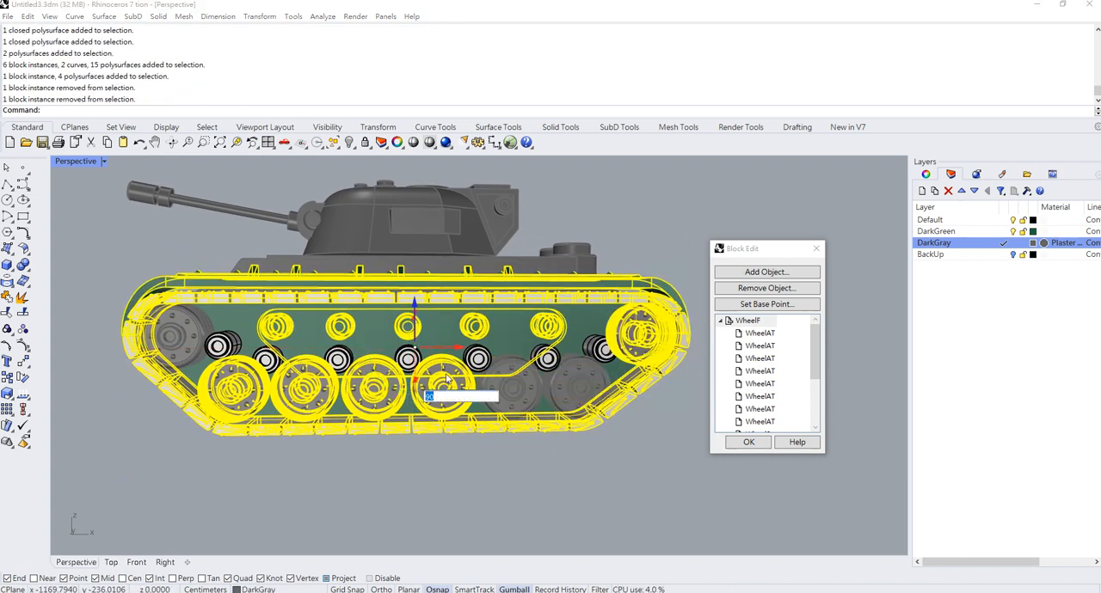
pyautogui.press('Return')
pyautogui.keyDown('ctrl'); pyautogui.click(445, 407); pyautogui.keyUp('ctrl')
pyautogui.keyDown('ctrl'); pyautogui.click(387, 398); pyautogui.keyUp('ctrl')
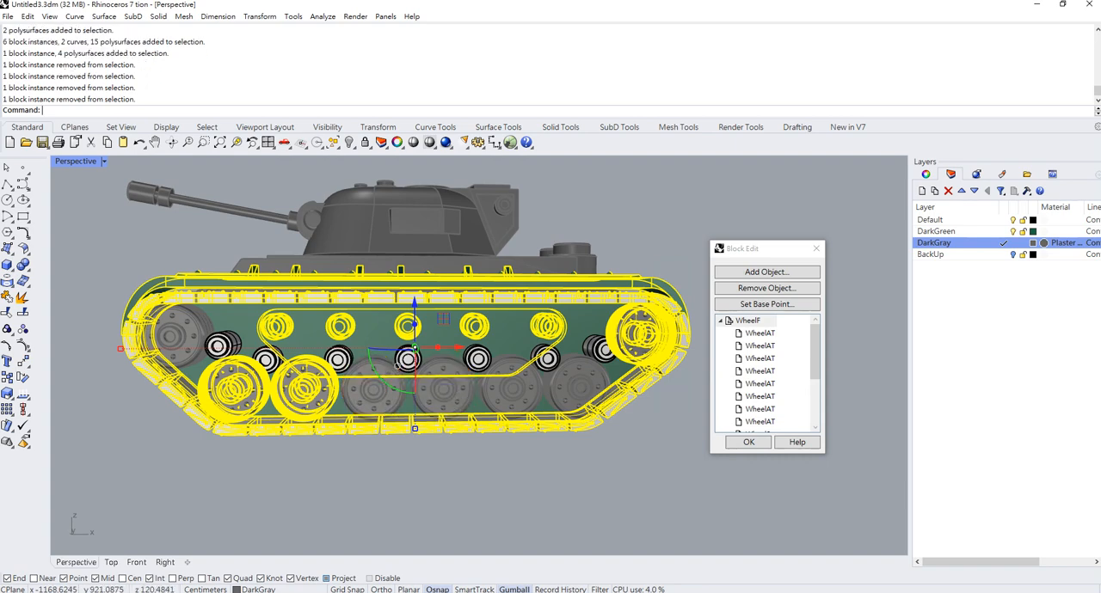
pyautogui.keyDown('ctrl'); pyautogui.click(311, 392); pyautogui.keyUp('ctrl')
pyautogui.keyDown('ctrl'); pyautogui.click(247, 368); pyautogui.keyUp('ctrl')
pyautogui.keyDown('ctrl'); pyautogui.click(296, 343); pyautogui.keyUp('ctrl')
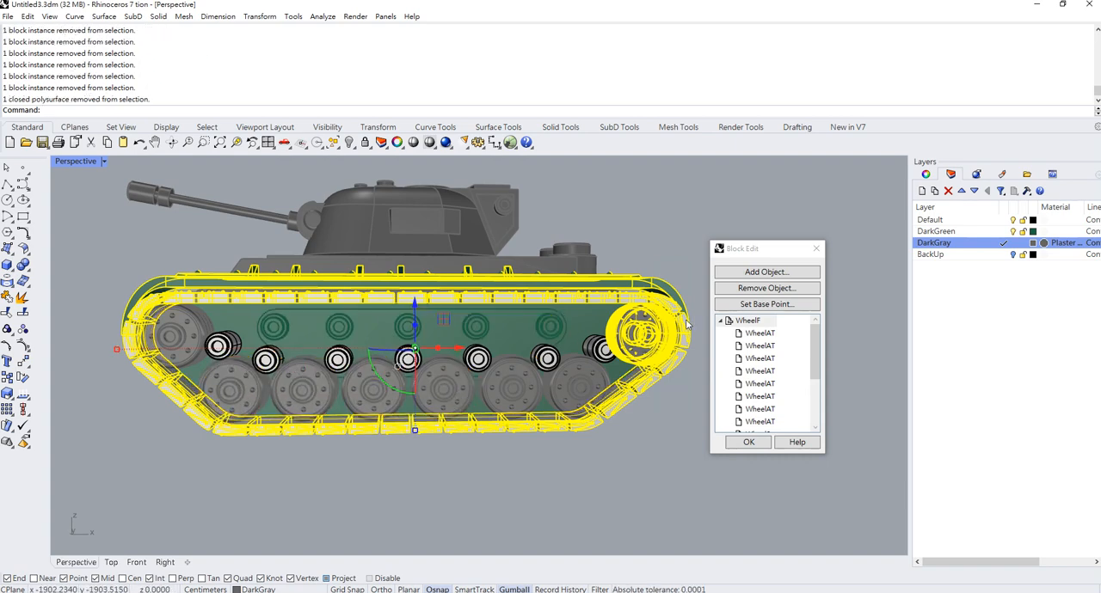
pyautogui.keyDown('ctrl'); pyautogui.click(650, 332); pyautogui.keyUp('ctrl')
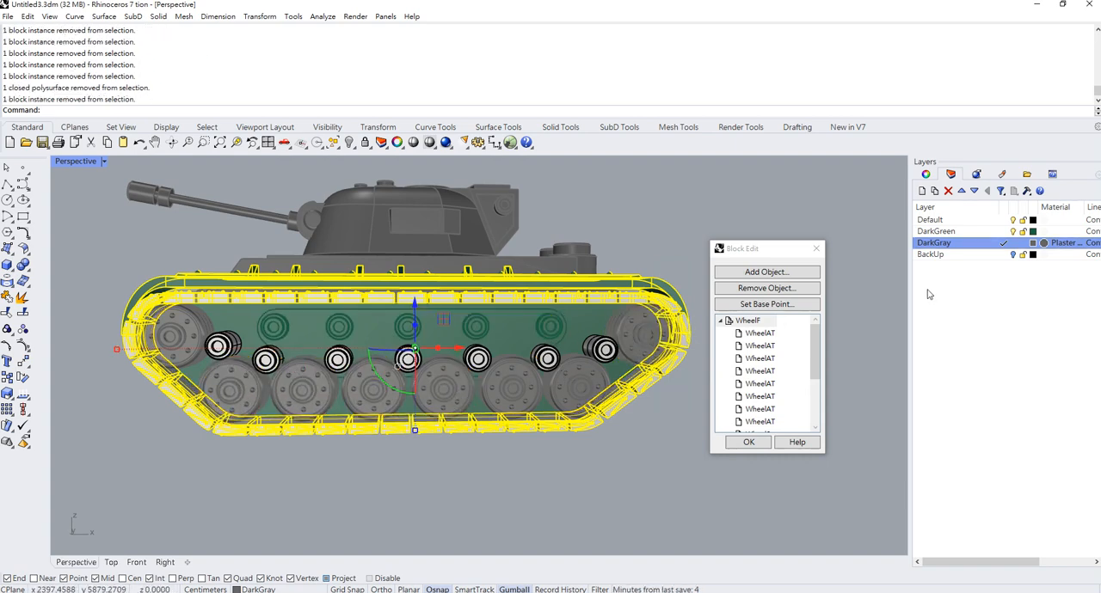
# - Create a layer named DarkBrown and move the selected track parts onto it
pyautogui.click(922, 191)
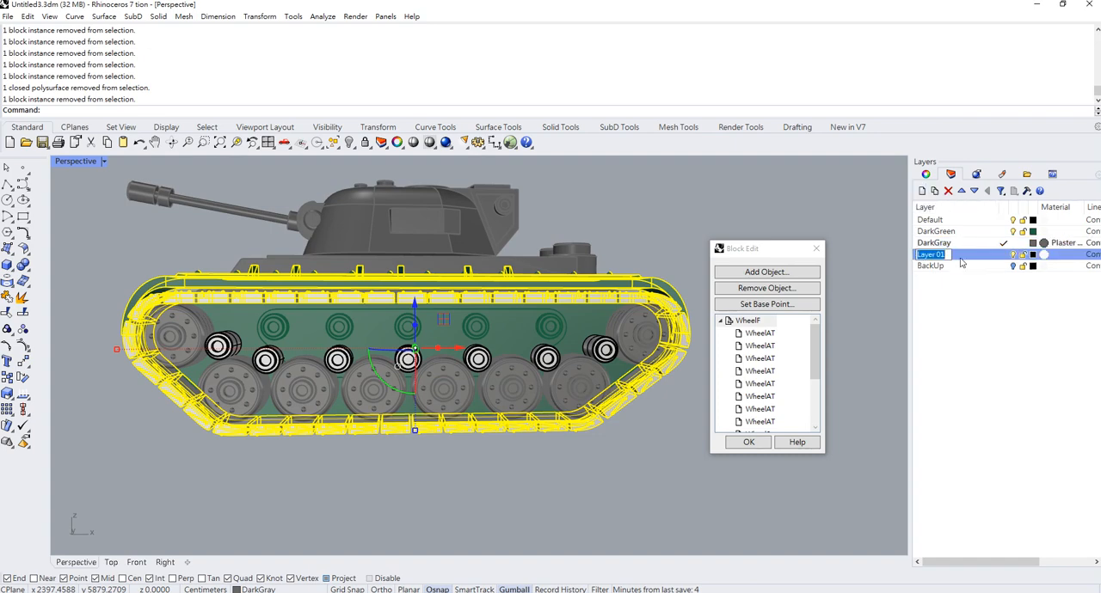
pyautogui.write('Dark')
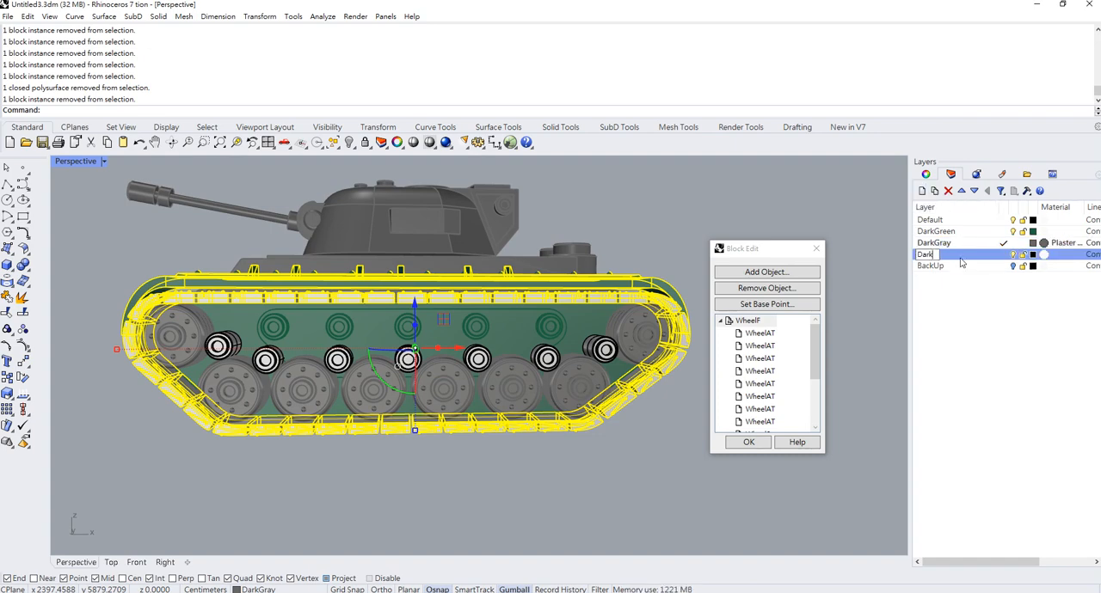
pyautogui.write('Brown')
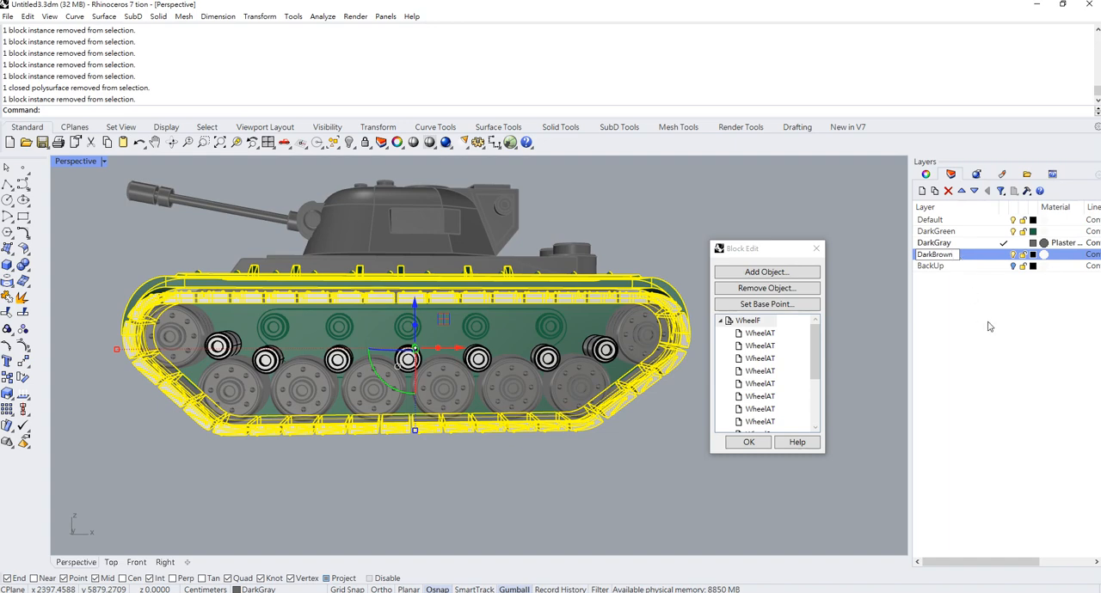
pyautogui.press('Return')
pyautogui.rightClick(960, 255)
pyautogui.click(997, 457)
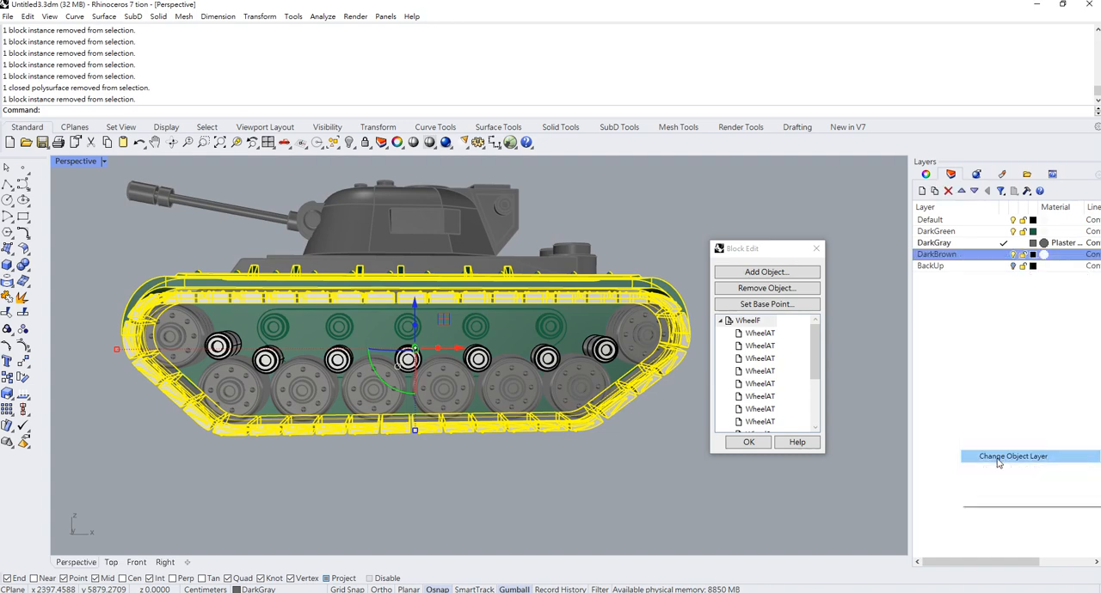
# - Set the DarkBrown layer's color to a muted brown and finish editing the WheelF block
pyautogui.click(1033, 254)
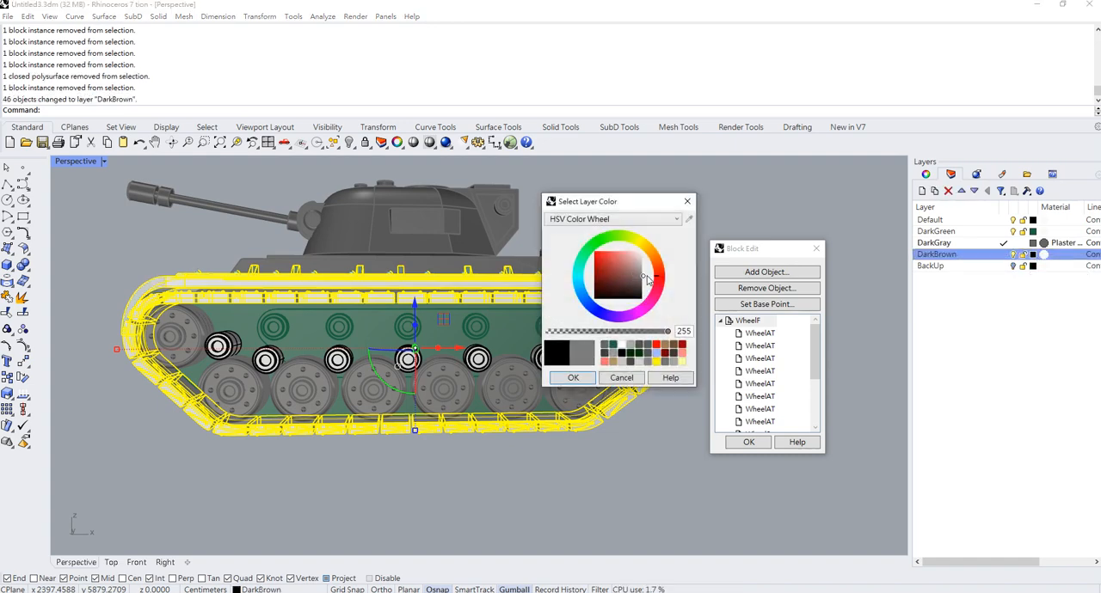
pyautogui.moveTo(643, 288); pyautogui.dragTo(577, 284)
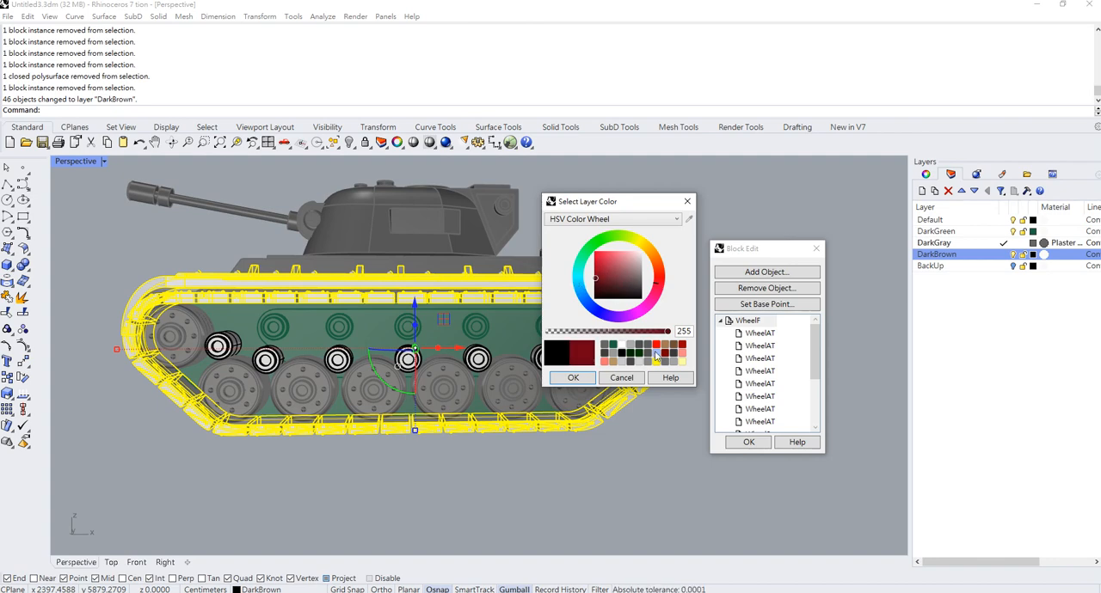
pyautogui.click(665, 353)
pyautogui.click(619, 279)
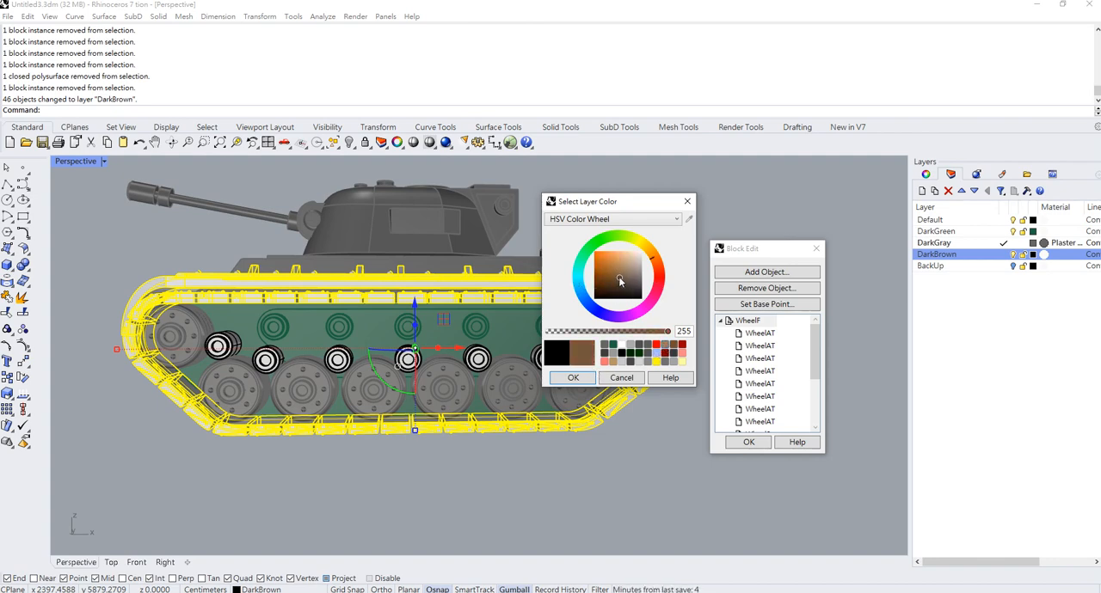
pyautogui.click(574, 379)
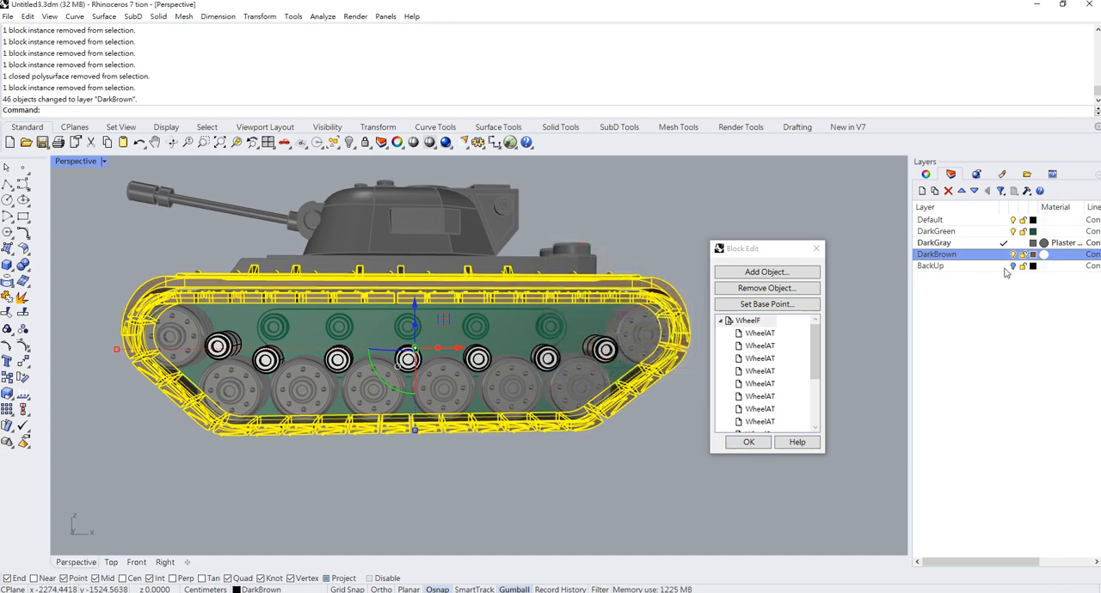
pyautogui.click(754, 444)
# - Edit the WheelF block and move the seven white cylindrical hubs above the road wheels to the DarkBrown layer, ending the block edit
pyautogui.click(605, 355)
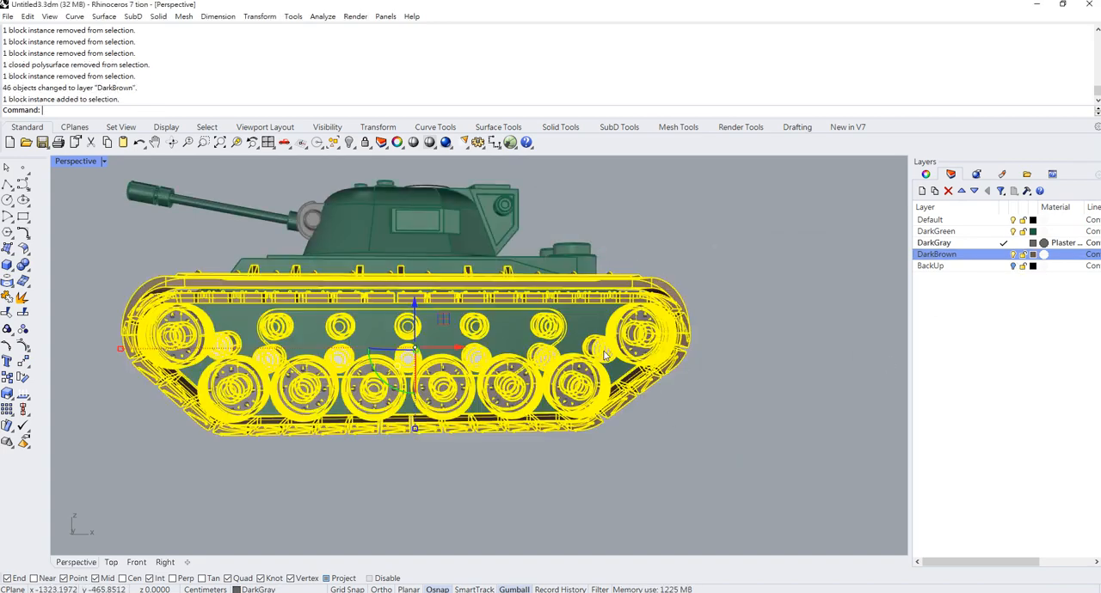
pyautogui.doubleClick(605, 355)
pyautogui.click(603, 353)
pyautogui.keyDown('shift'); pyautogui.click(548, 358); pyautogui.keyUp('shift')
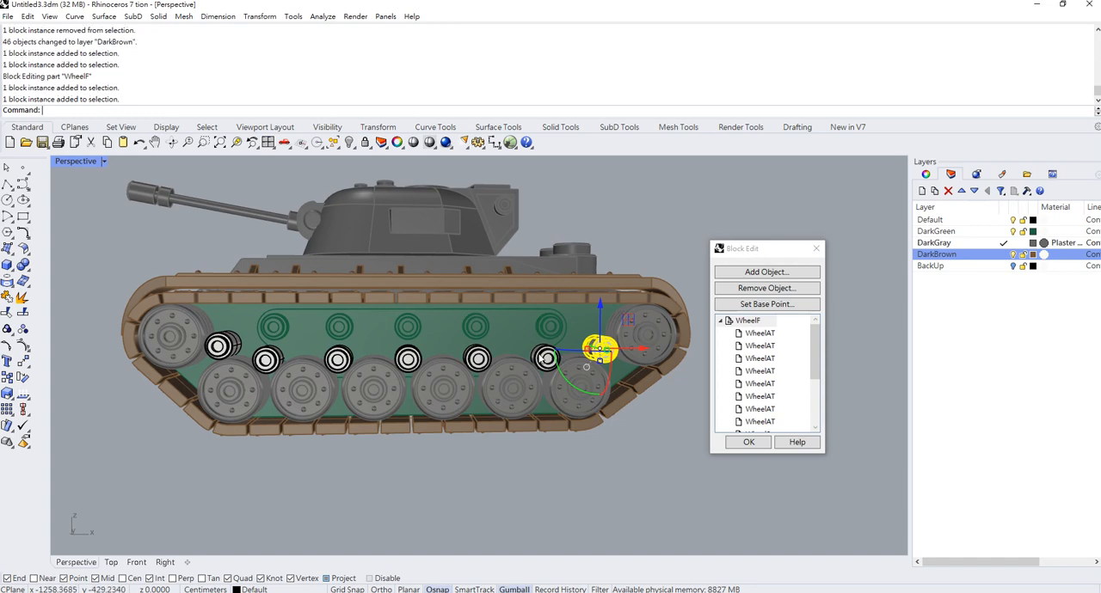
pyautogui.keyDown('shift'); pyautogui.click(477, 358); pyautogui.keyUp('shift')
pyautogui.keyDown('shift'); pyautogui.click(408, 357); pyautogui.keyUp('shift')
pyautogui.keyDown('shift'); pyautogui.click(338, 358); pyautogui.keyUp('shift')
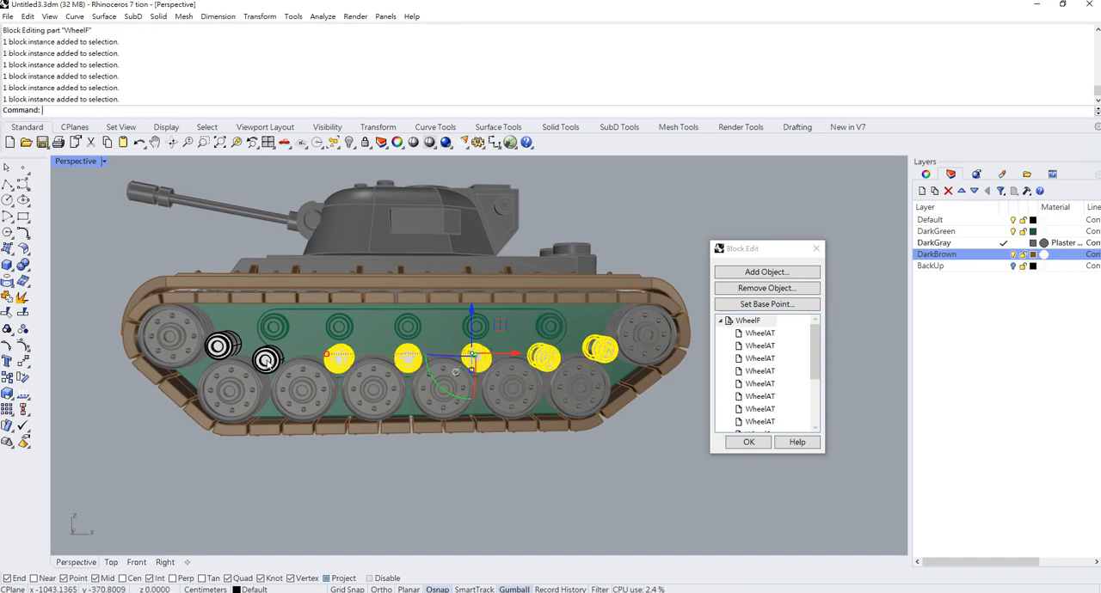
pyautogui.keyDown('shift'); pyautogui.click(269, 358); pyautogui.keyUp('shift')
pyautogui.keyDown('shift'); pyautogui.click(224, 346); pyautogui.keyUp('shift')
pyautogui.rightClick(963, 256)
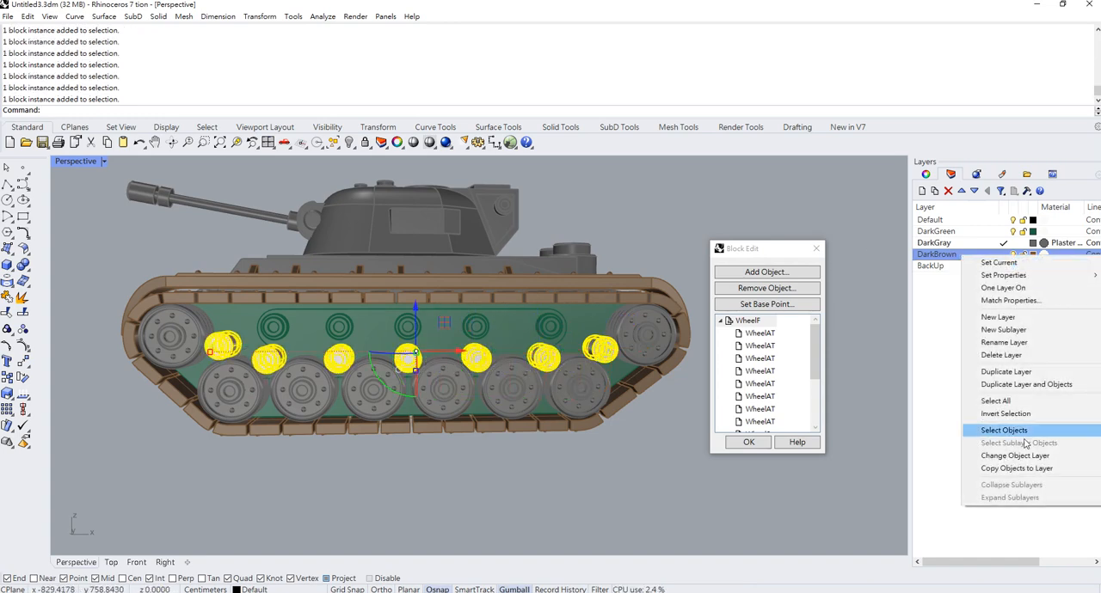
pyautogui.click(989, 453)
pyautogui.click(749, 442)
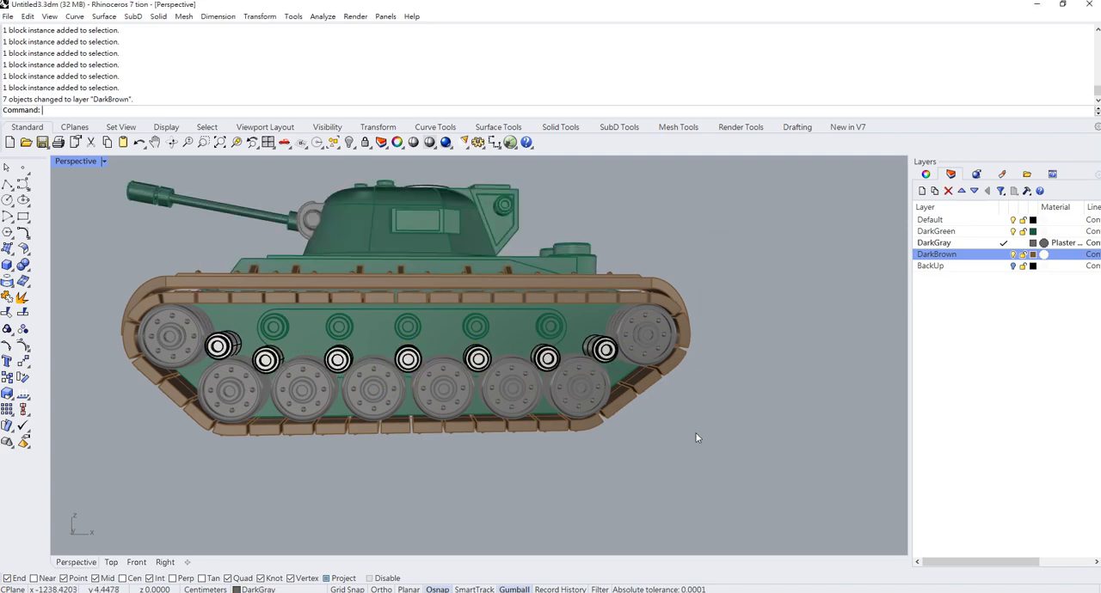
# - Try deleting the white curved surface in the recess of the hull's front, and undo the deletion
pyautogui.scroll(-5, 567, 365)
pyautogui.moveTo(551, 357); pyautogui.dragTo(651, 374, button='right')
pyautogui.scroll(5, 419, 342)
pyautogui.moveTo(422, 336); pyautogui.dragTo(504, 366, button='right')
pyautogui.click(504, 366)
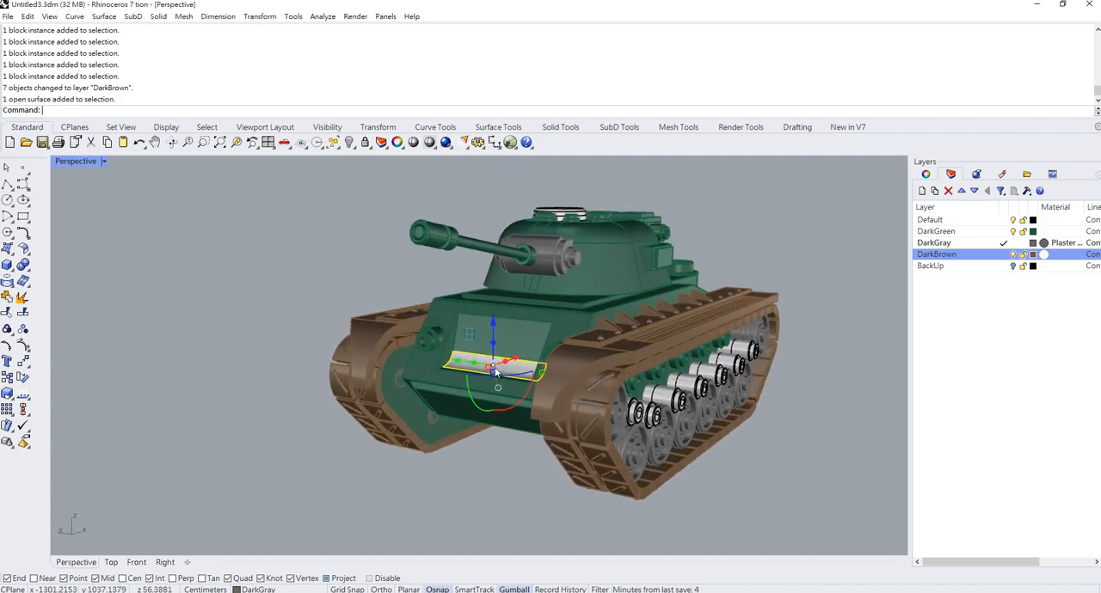
pyautogui.scroll(3, 499, 366)
pyautogui.press('Delete')
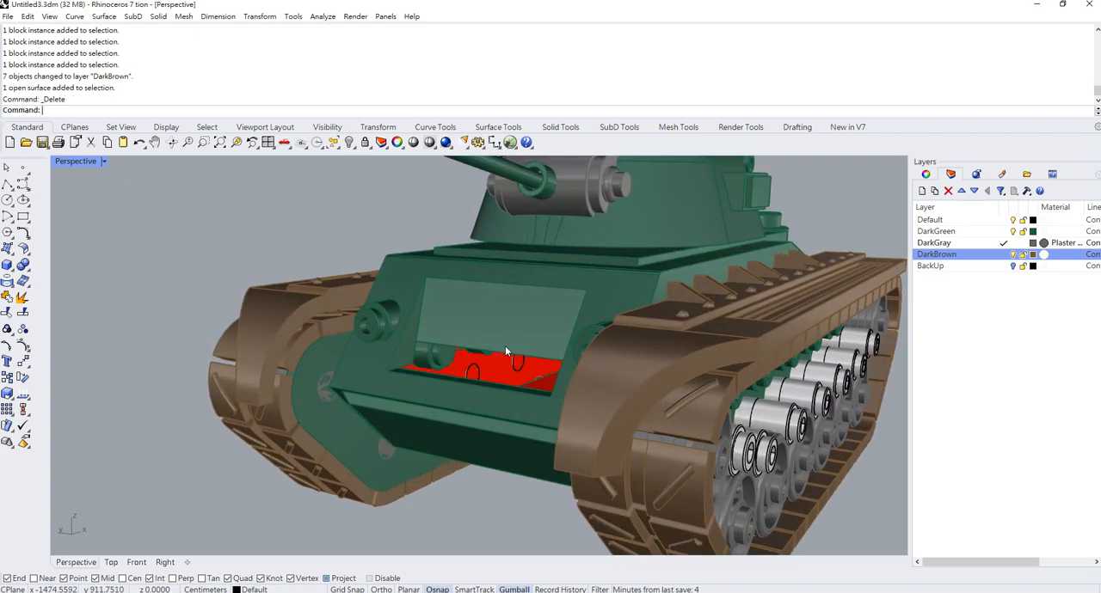
pyautogui.hotkey('ctrl', 'z')
# - Join the white curved surface in the front recess with the green hull body
pyautogui.click(546, 314)
pyautogui.keyDown('shift'); pyautogui.click(522, 372); pyautogui.keyUp('shift')
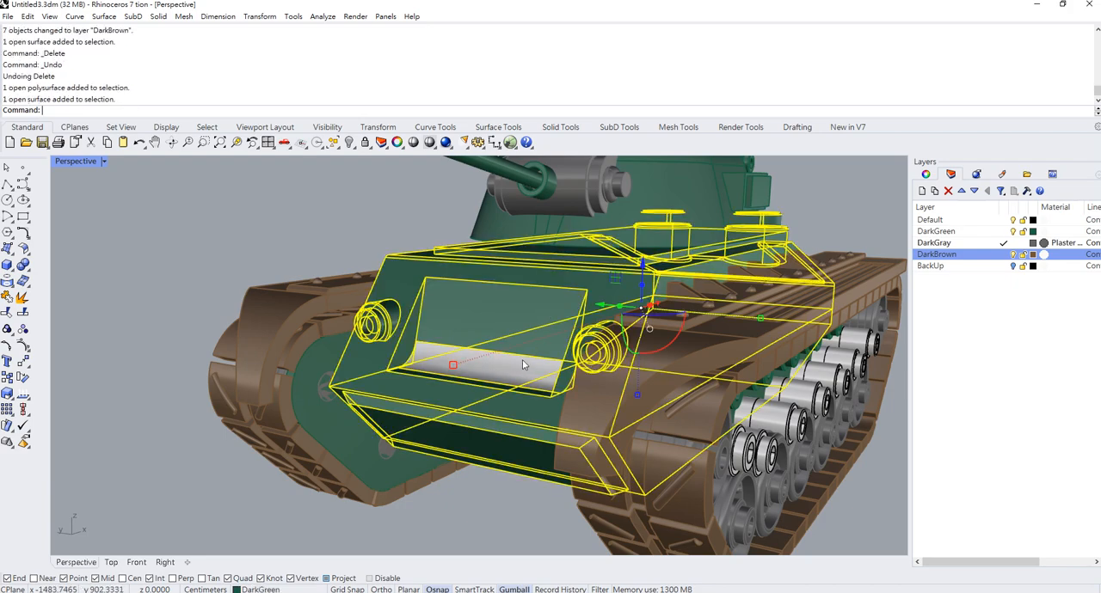
pyautogui.hotkey('ctrl', 'j')
pyautogui.press('Escape')
pyautogui.scroll(-5, 470, 304)
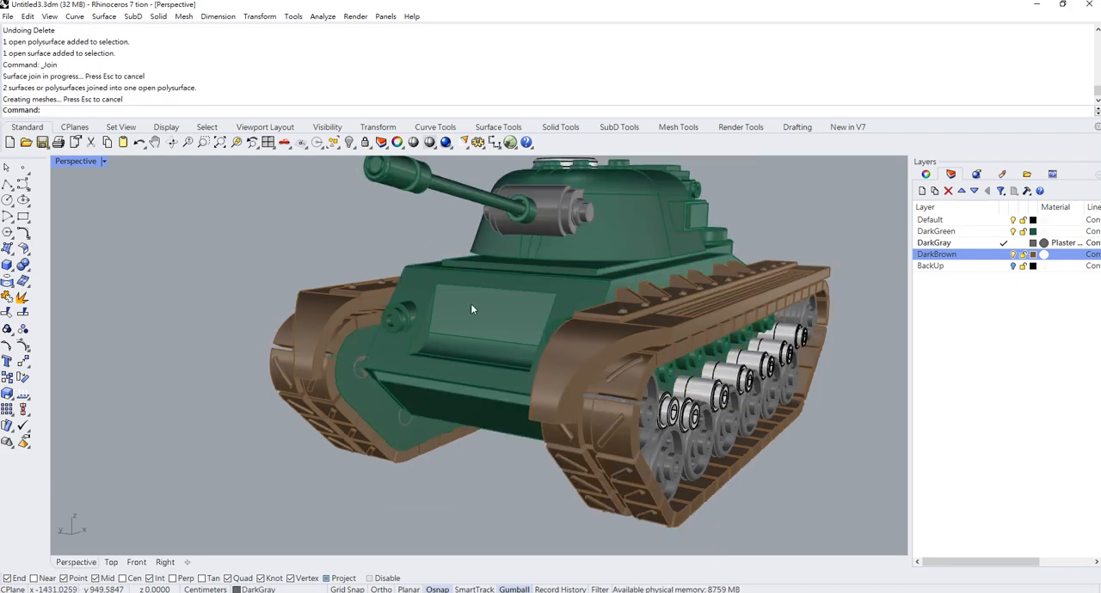
# - Move all parts of the round hatch on top of the turret to the DarkGray layer
pyautogui.scroll(6, 469, 335)
pyautogui.scroll(-7, 469, 335)
pyautogui.moveTo(468, 336)
pyautogui.mouseDown(button='right')
pyautogui.moveTo(496, 314)
pyautogui.moveTo(452, 364)
pyautogui.mouseUp(button='right')
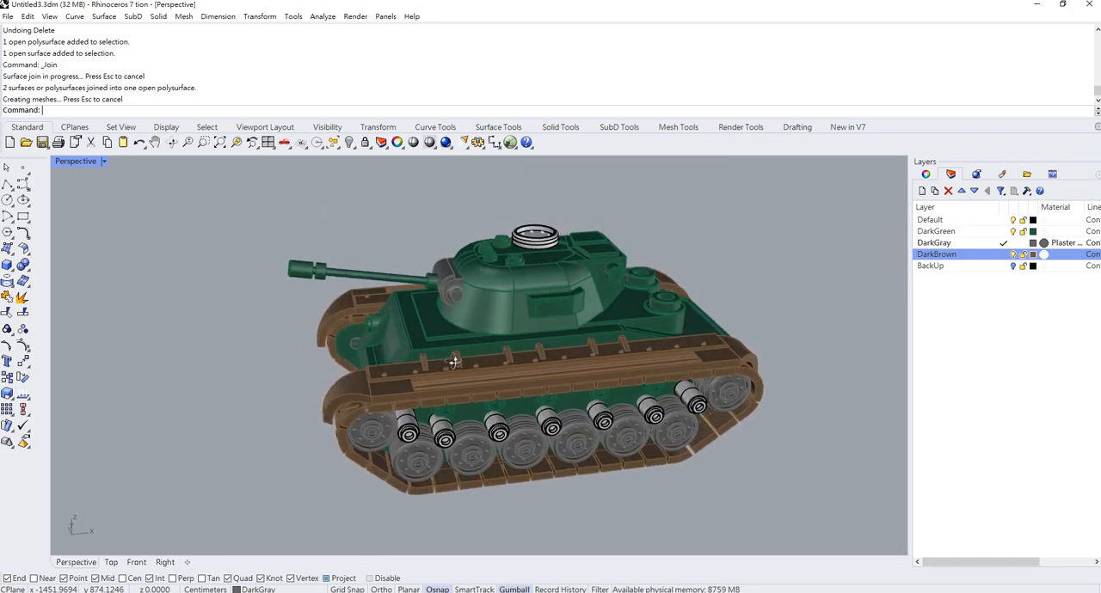
pyautogui.scroll(5, 565, 258)
pyautogui.click(530, 262)
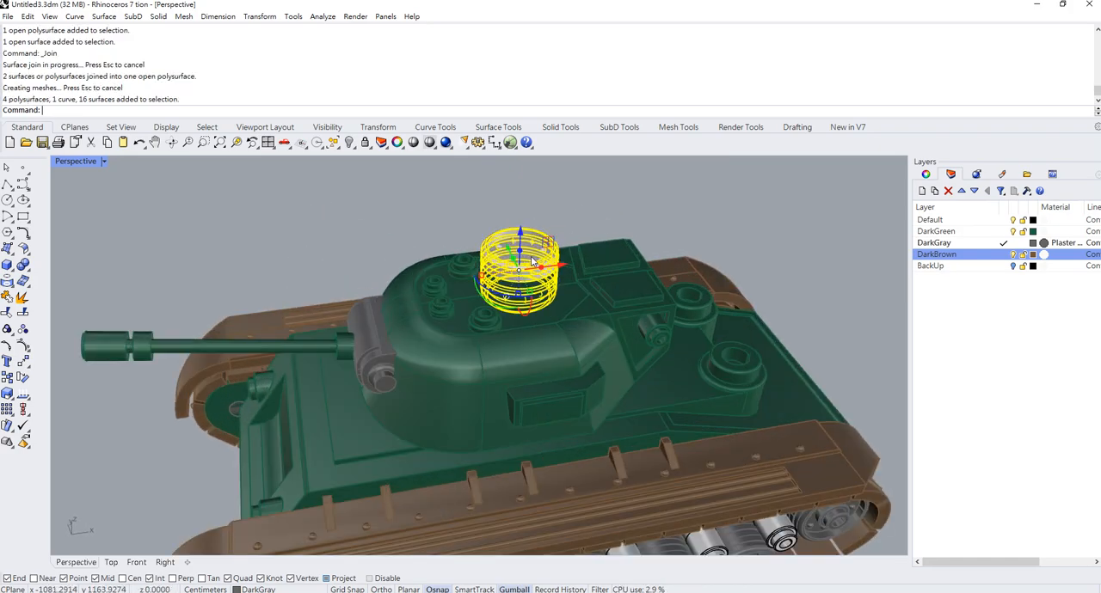
pyautogui.rightClick(942, 248)
pyautogui.click(984, 450)
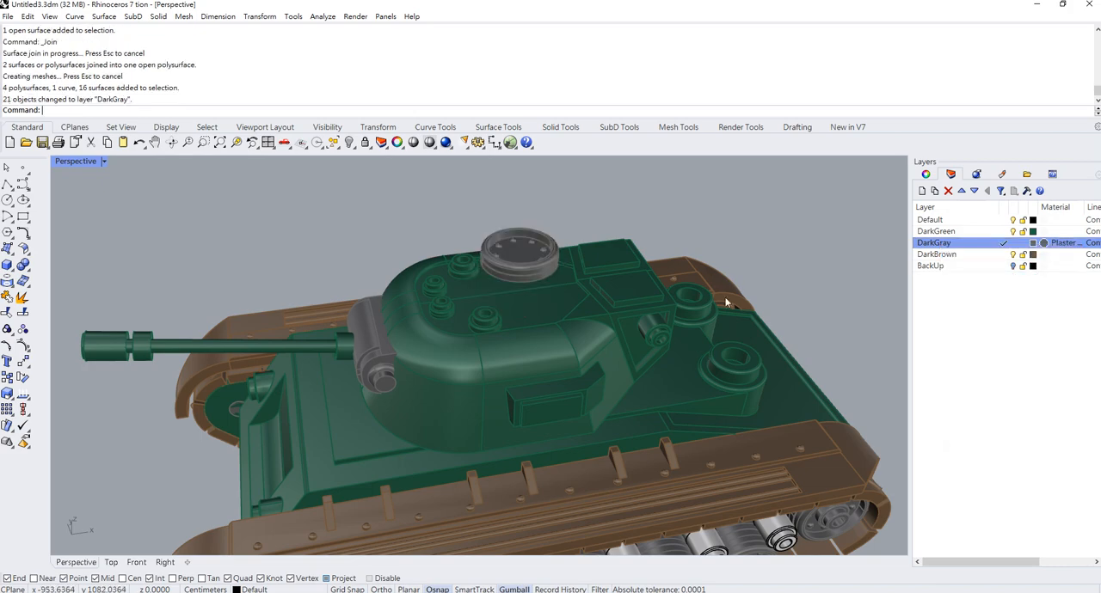
# - Switch the Perspective viewport to the Rendered display mode and frame the whole tank
pyautogui.moveTo(725, 302); pyautogui.dragTo(661, 299, button='right')
pyautogui.scroll(-5, 728, 246)
pyautogui.scroll(5, 493, 395)
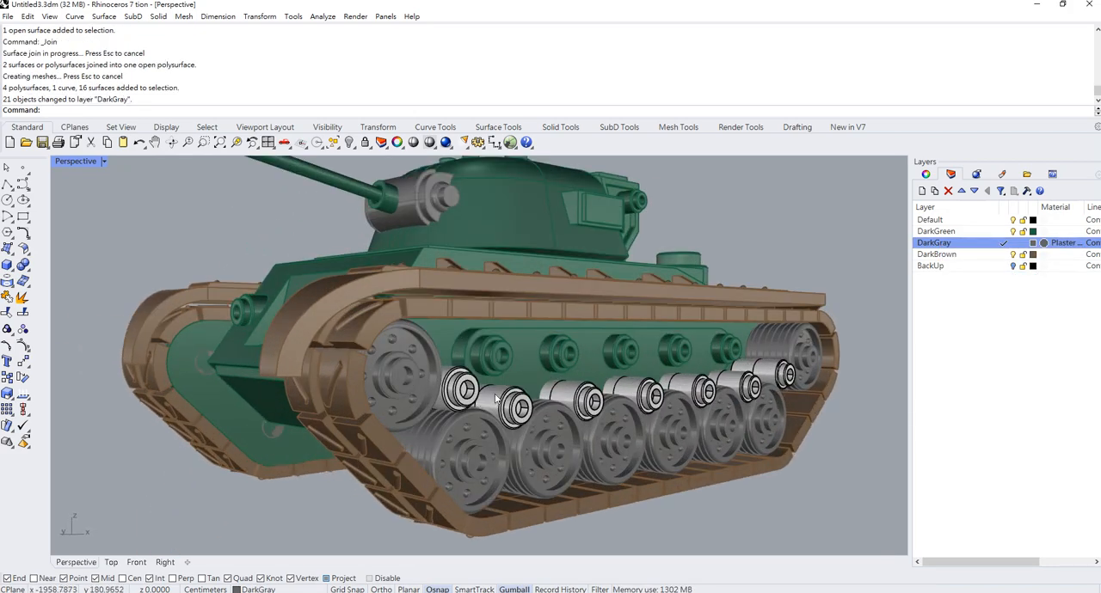
pyautogui.click(101, 163)
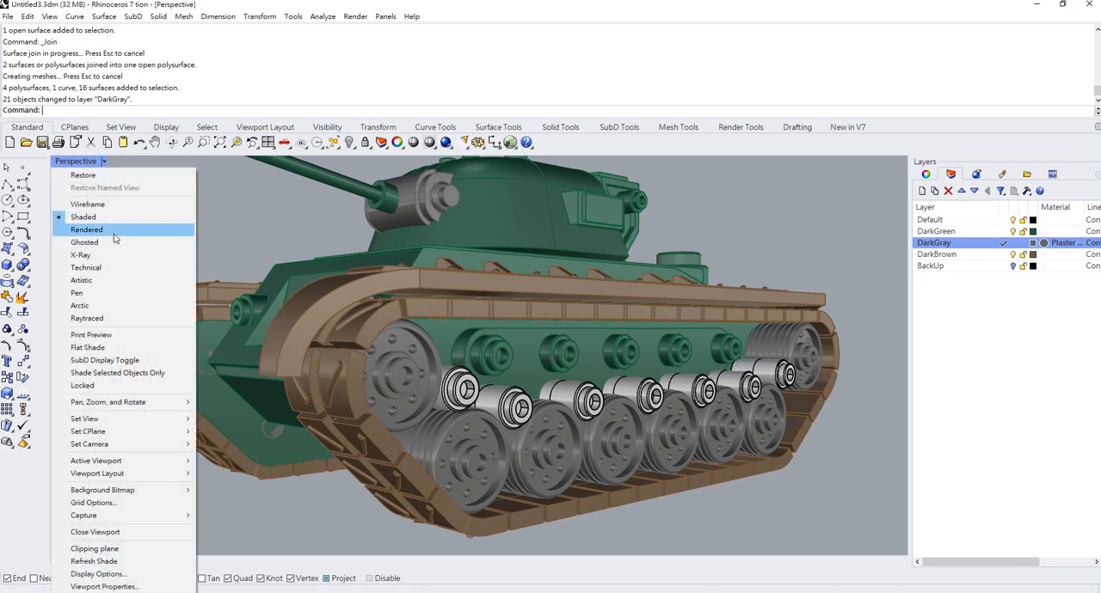
pyautogui.click(86, 230)
pyautogui.scroll(-5, 613, 421)
pyautogui.scroll(4, 613, 421)
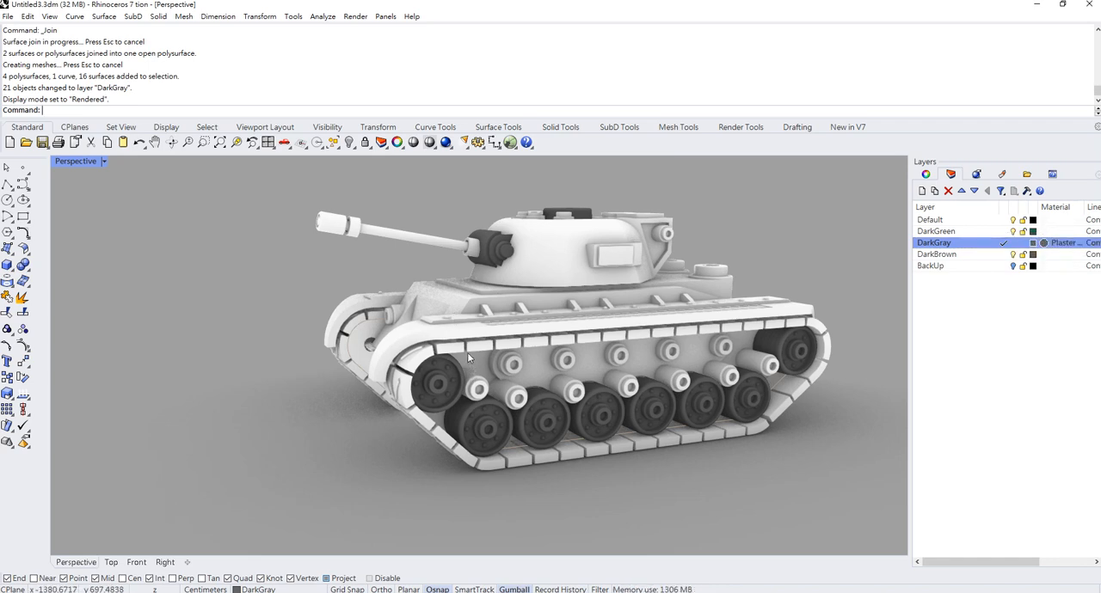
# - Give the DarkGreen layer a material of type Custom and name it DarkGreen
pyautogui.click(1044, 231)
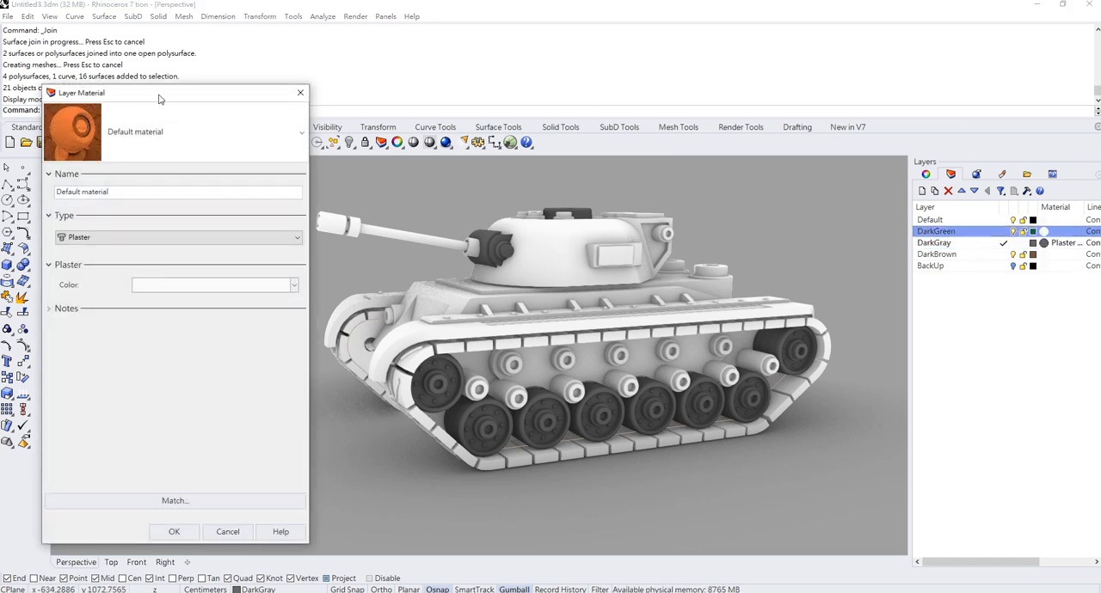
pyautogui.moveTo(158, 99); pyautogui.dragTo(198, 102)
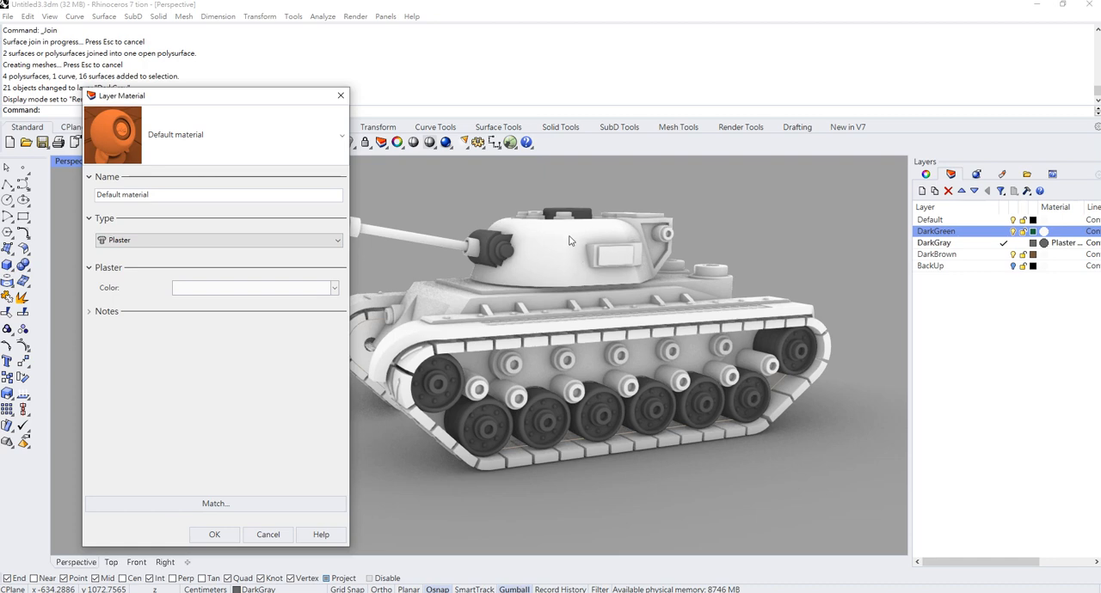
pyautogui.click(164, 242)
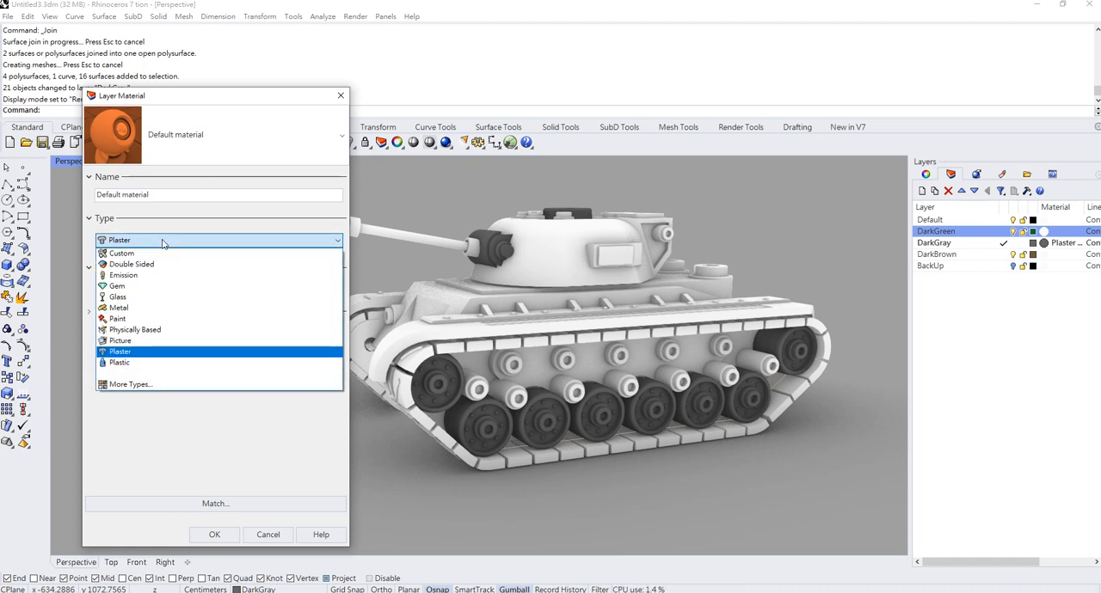
pyautogui.click(164, 242)
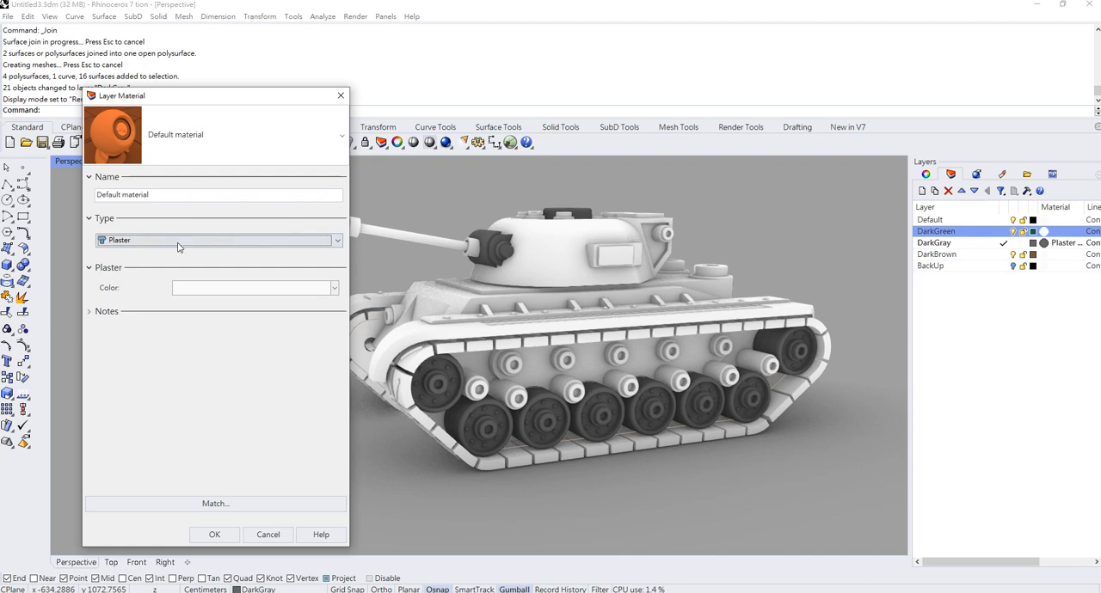
pyautogui.click(177, 244)
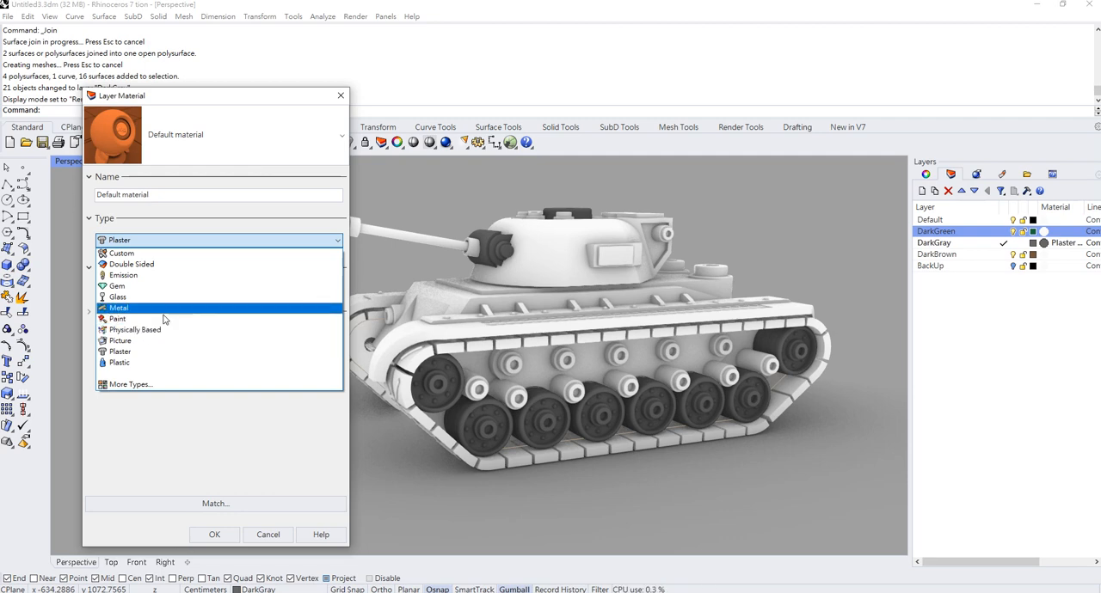
pyautogui.click(169, 253)
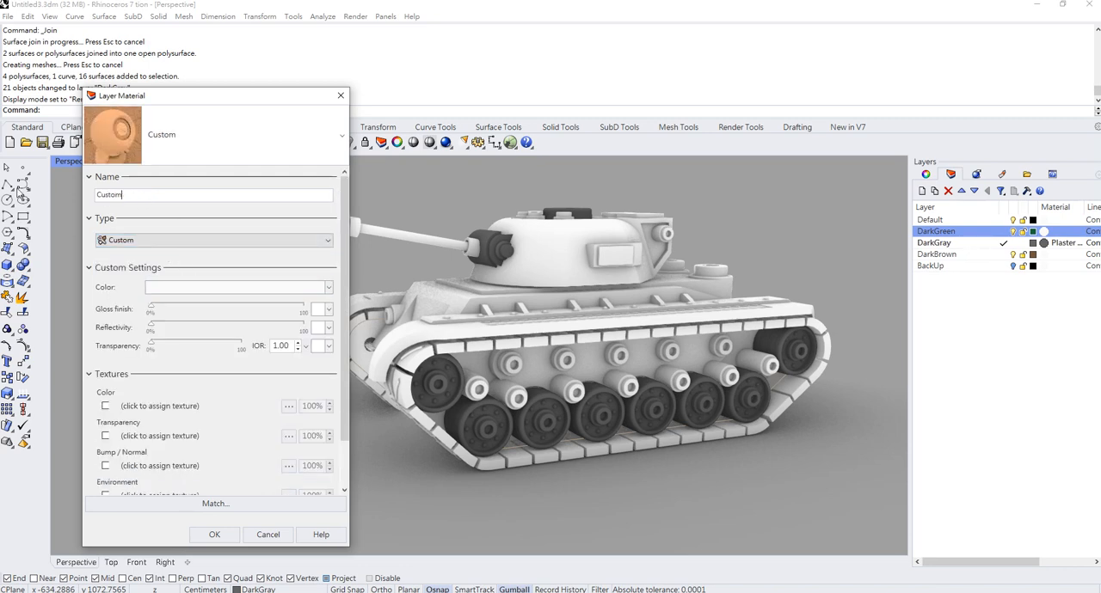
pyautogui.moveTo(130, 196); pyautogui.dragTo(83, 193)
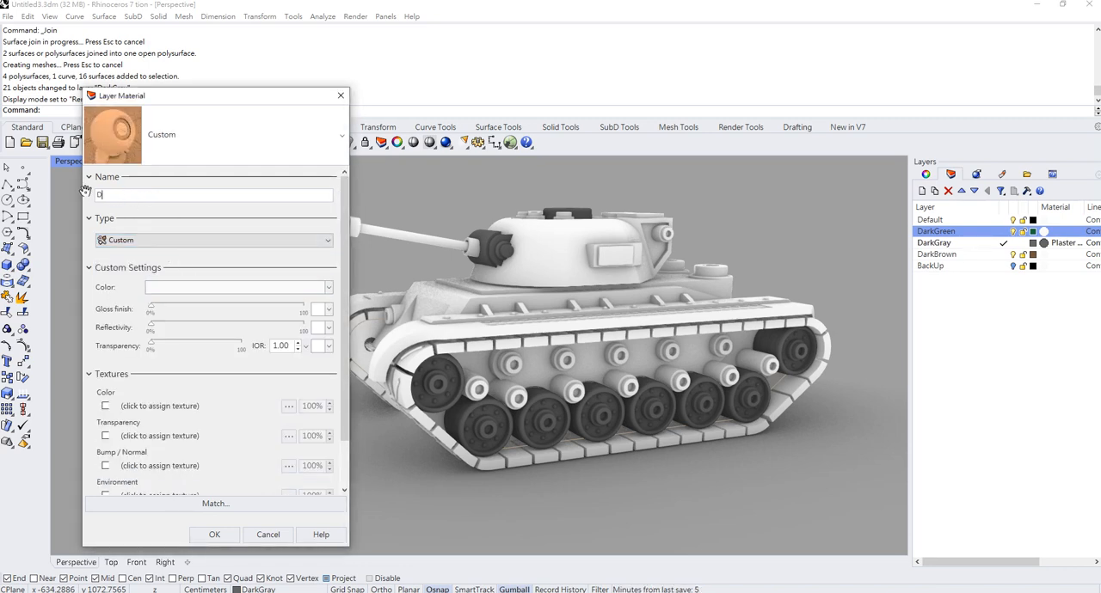
pyautogui.write('DarkGreen')
# - Set the DarkGreen material's color to a dark green and its reflectivity to about 50%, and apply it to the layer
pyautogui.click(155, 288)
pyautogui.click(608, 242)
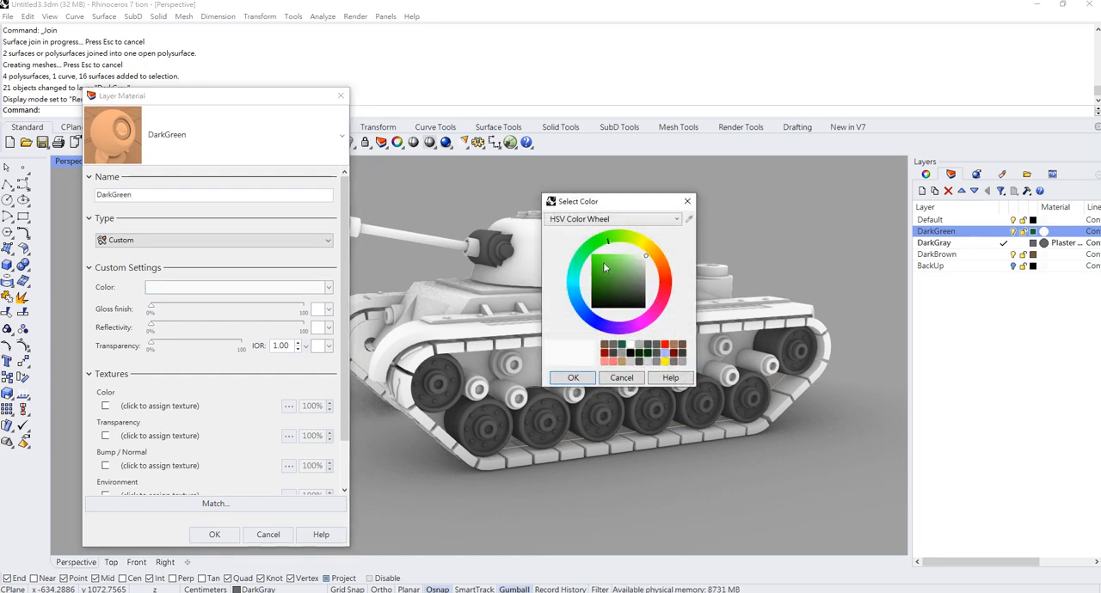
pyautogui.click(592, 289)
pyautogui.click(570, 377)
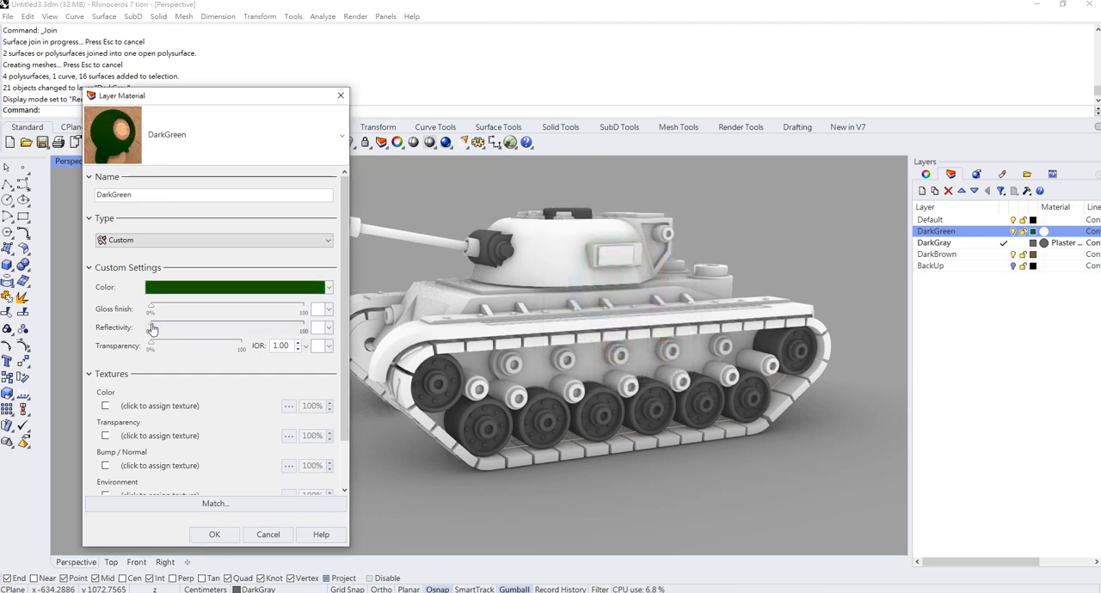
pyautogui.moveTo(152, 329); pyautogui.dragTo(227, 342)
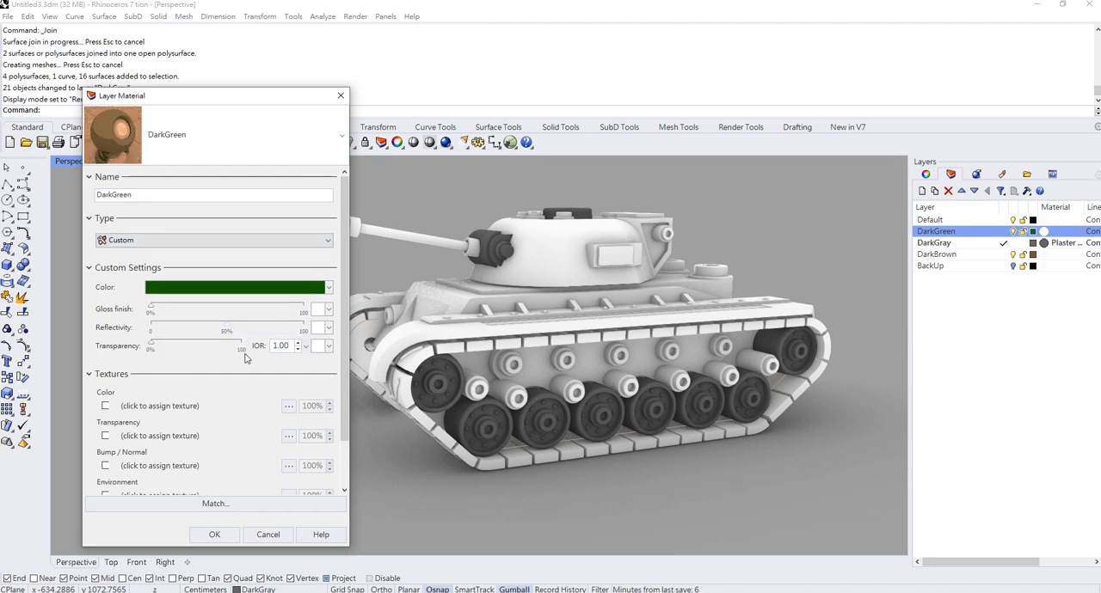
pyautogui.click(214, 534)
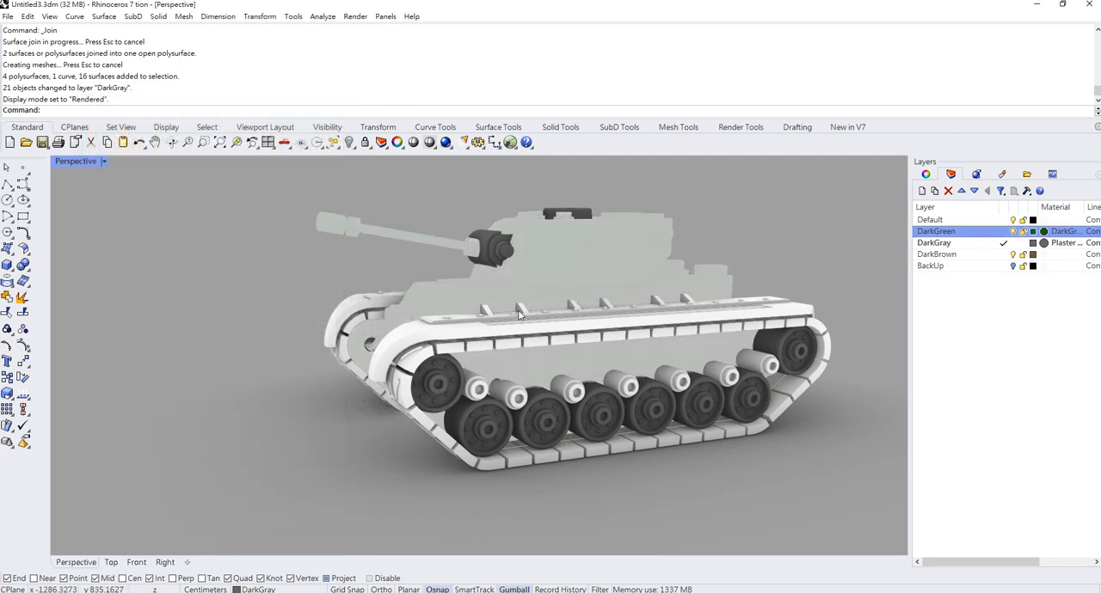
# - Reduce the DarkGreen layer material's reflectivity to 20% and set its gloss finish to 70%
pyautogui.moveTo(521, 316)
pyautogui.mouseDown(button='right')
pyautogui.moveTo(540, 331)
pyautogui.moveTo(555, 392)
pyautogui.moveTo(504, 328)
pyautogui.mouseUp(button='right')
pyautogui.scroll(3, 649, 279)
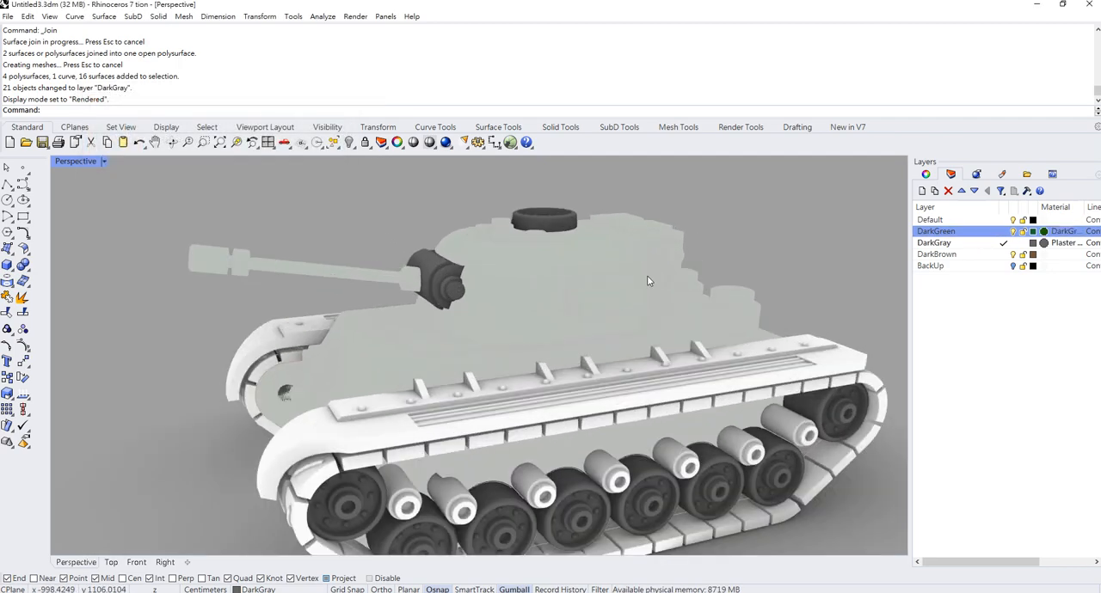
pyautogui.click(1043, 231)
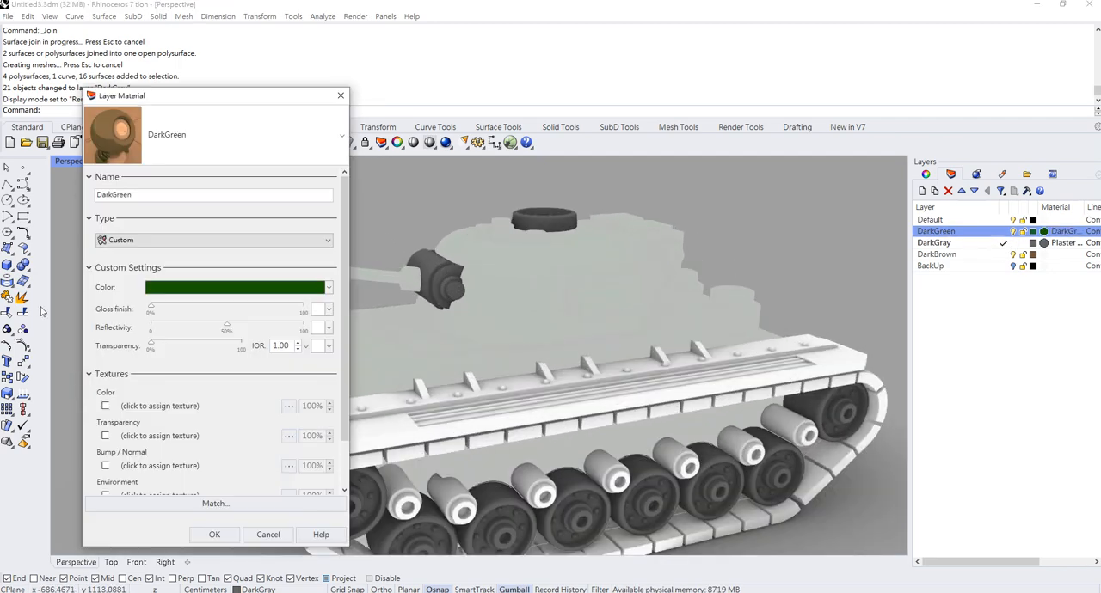
pyautogui.moveTo(227, 329); pyautogui.dragTo(183, 350)
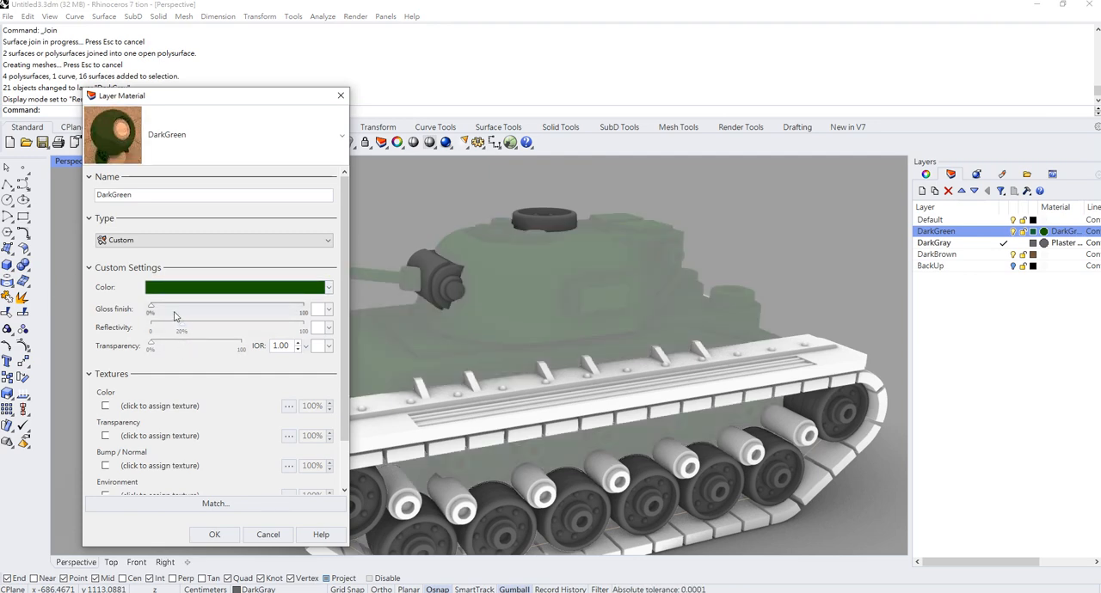
pyautogui.moveTo(157, 313); pyautogui.dragTo(204, 314)
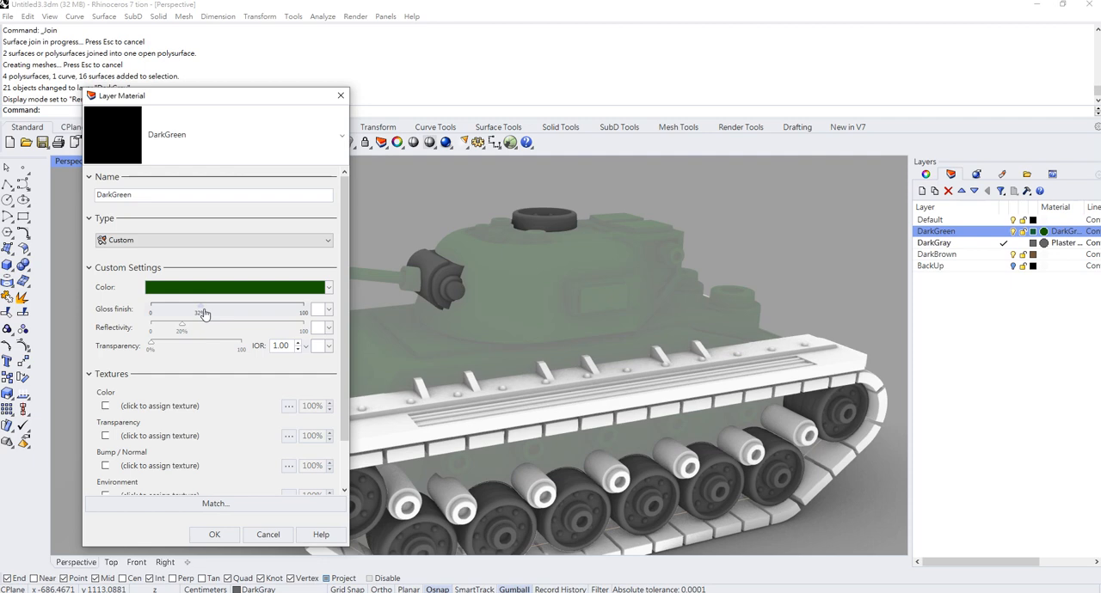
pyautogui.click(260, 317)
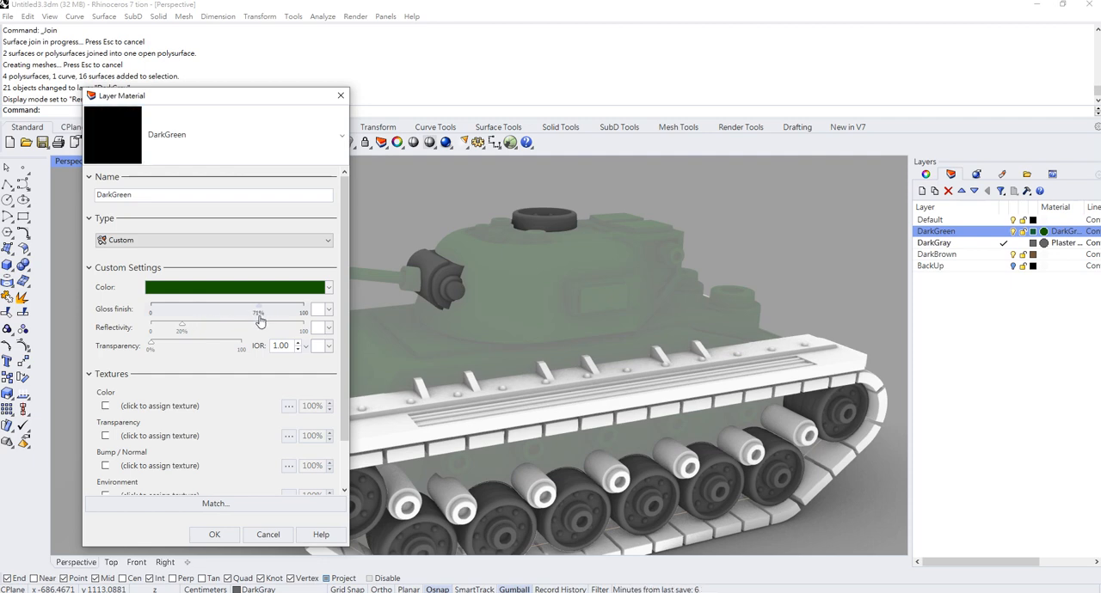
pyautogui.click(214, 534)
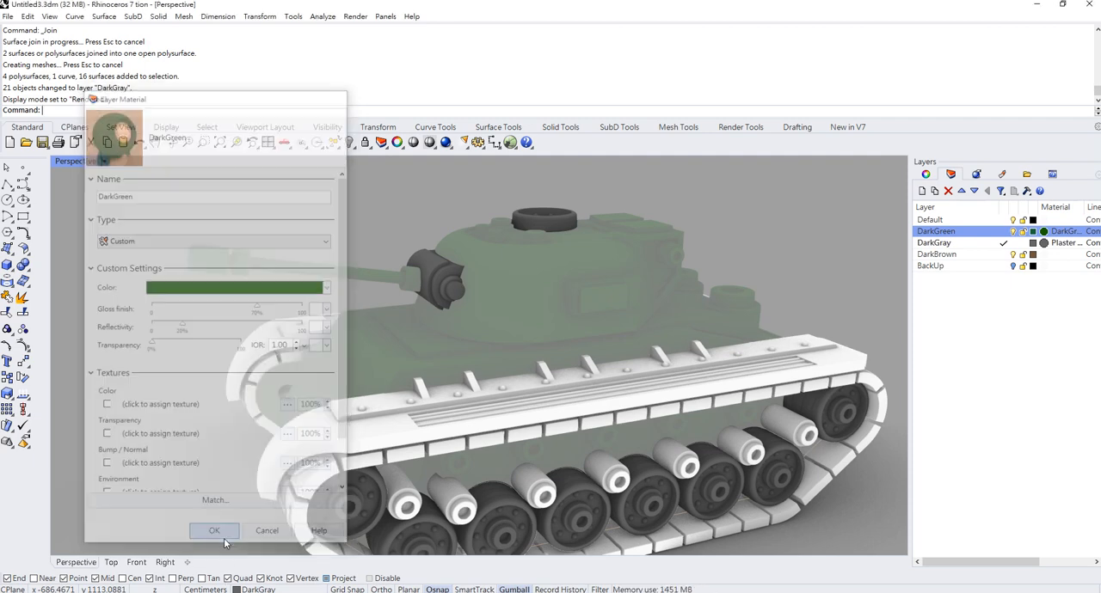
# - Lower the DarkGreen layer material's gloss finish to 35%
pyautogui.scroll(-4, 487, 329)
pyautogui.moveTo(488, 329); pyautogui.dragTo(489, 269, button='right')
pyautogui.scroll(5, 489, 269)
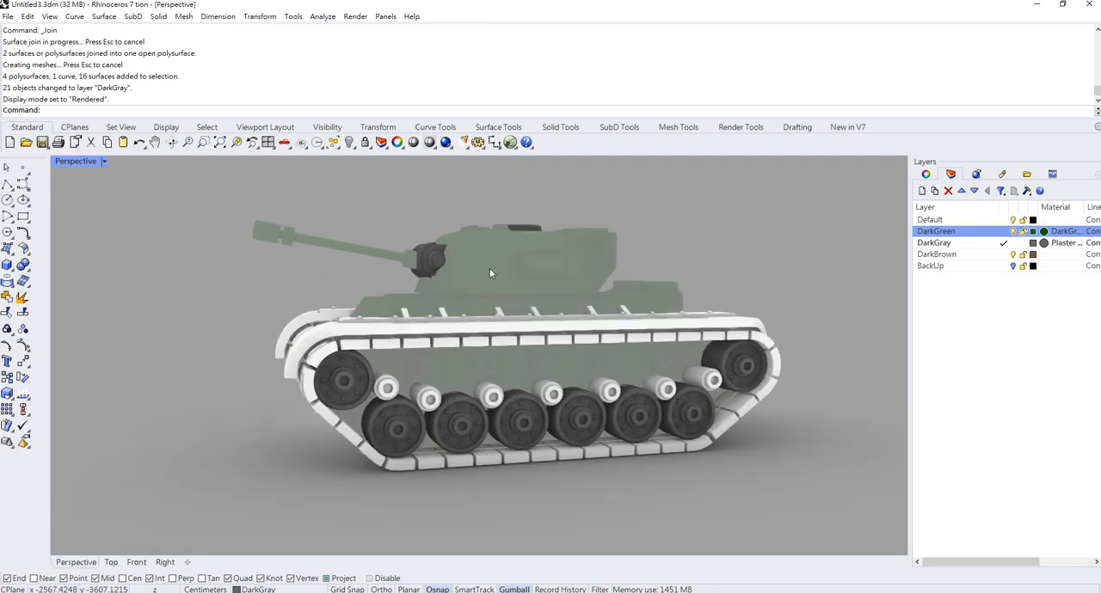
pyautogui.click(1045, 231)
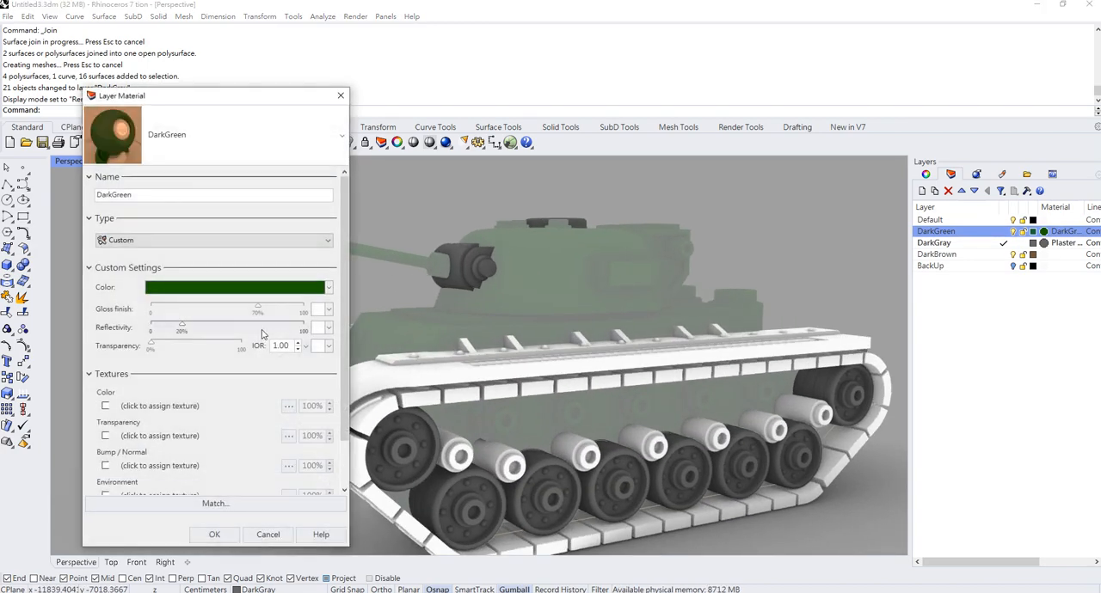
pyautogui.moveTo(259, 310); pyautogui.dragTo(209, 313)
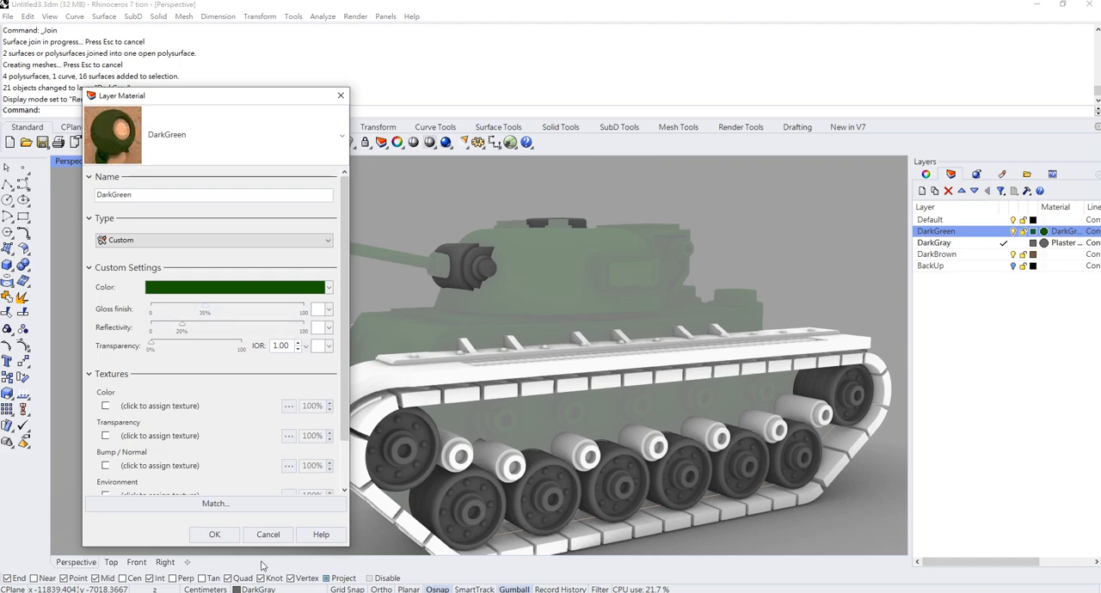
pyautogui.click(215, 536)
# - Examine the green finish on the turret and look into its block without changing anything
pyautogui.scroll(-4, 486, 337)
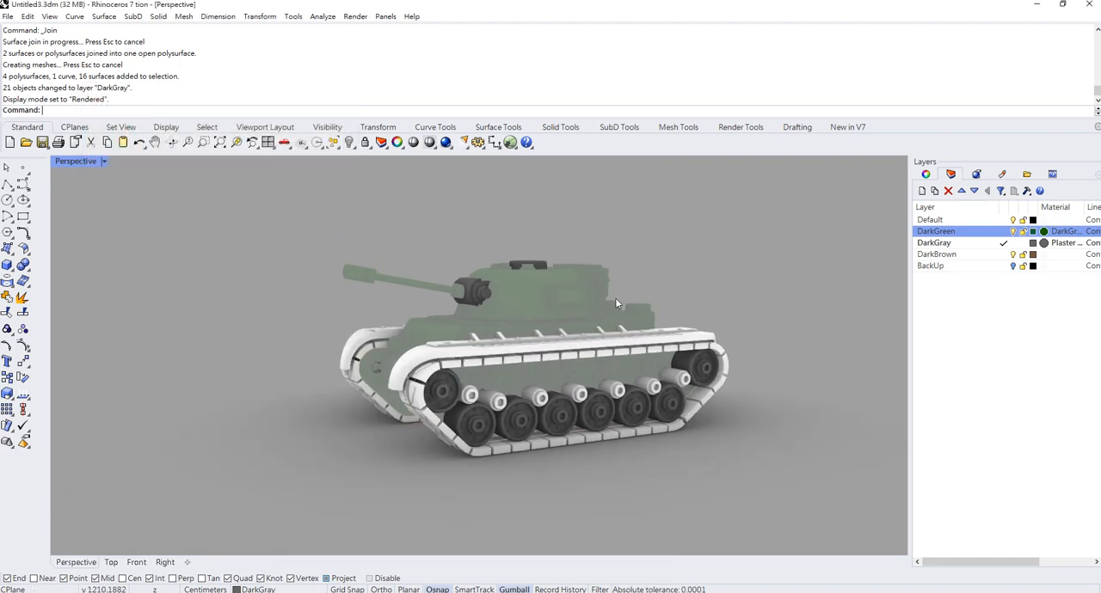
pyautogui.scroll(5, 615, 297)
pyautogui.moveTo(615, 297)
pyautogui.mouseDown(button='right')
pyautogui.moveTo(564, 334)
pyautogui.moveTo(425, 335)
pyautogui.moveTo(561, 294)
pyautogui.moveTo(609, 305)
pyautogui.moveTo(598, 303)
pyautogui.mouseUp(button='right')
pyautogui.doubleClick(588, 288)
pyautogui.click(748, 442)
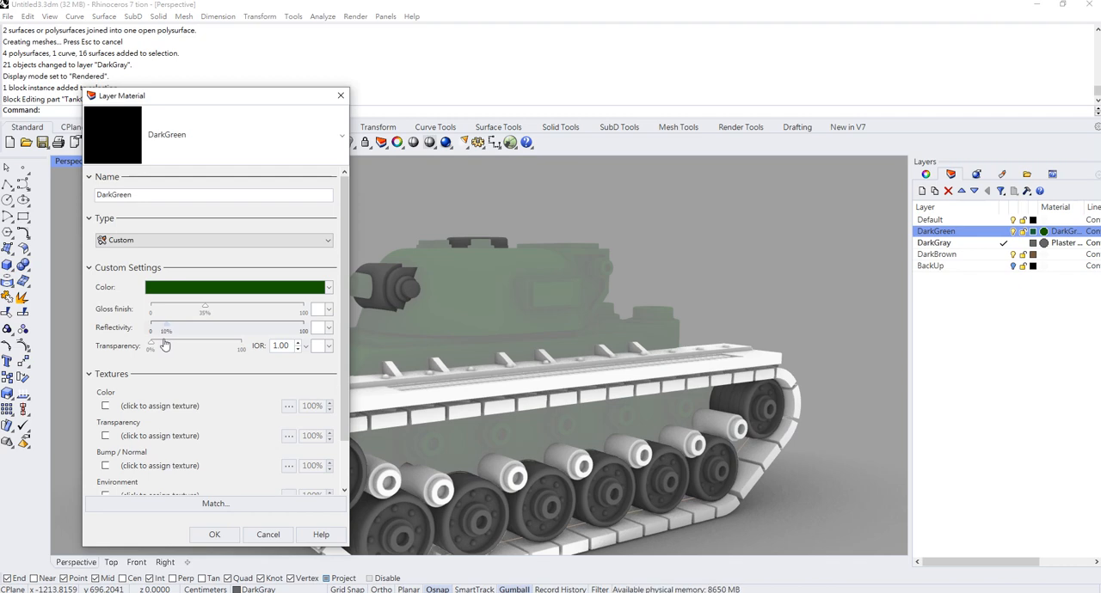
# - Set the DarkGreen layer material's reflectivity to 10% and its gloss finish to 50%
pyautogui.moveTo(207, 313); pyautogui.dragTo(233, 313)
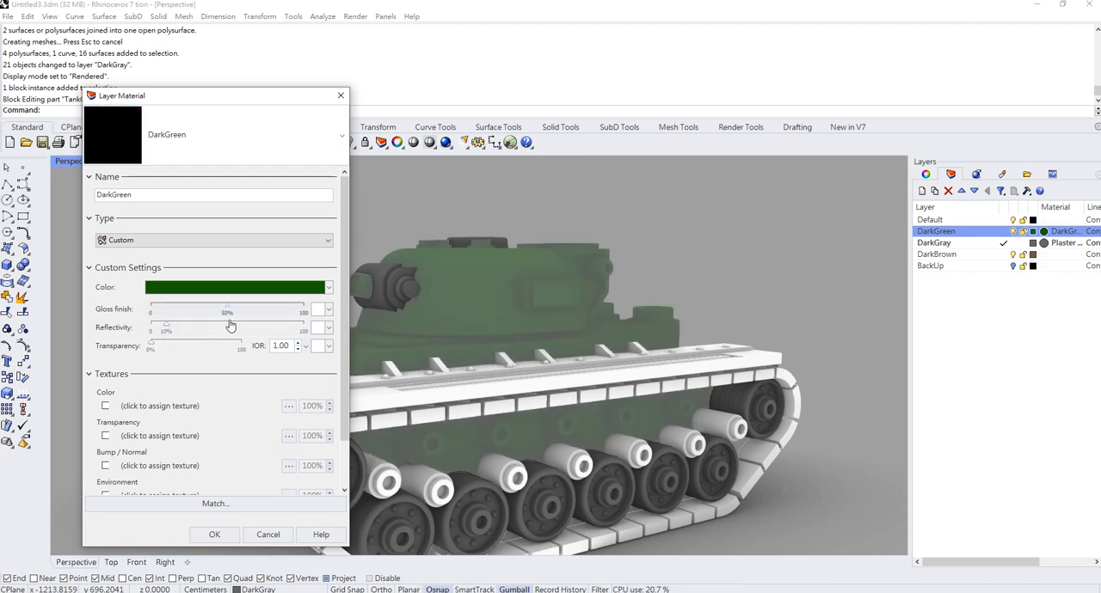
pyautogui.click(230, 535)
# - Move the fender above the track and all its brackets in the WheelF block to the DarkGreen layer, and finish the block edit
pyautogui.moveTo(498, 336); pyautogui.dragTo(462, 346, button='right')
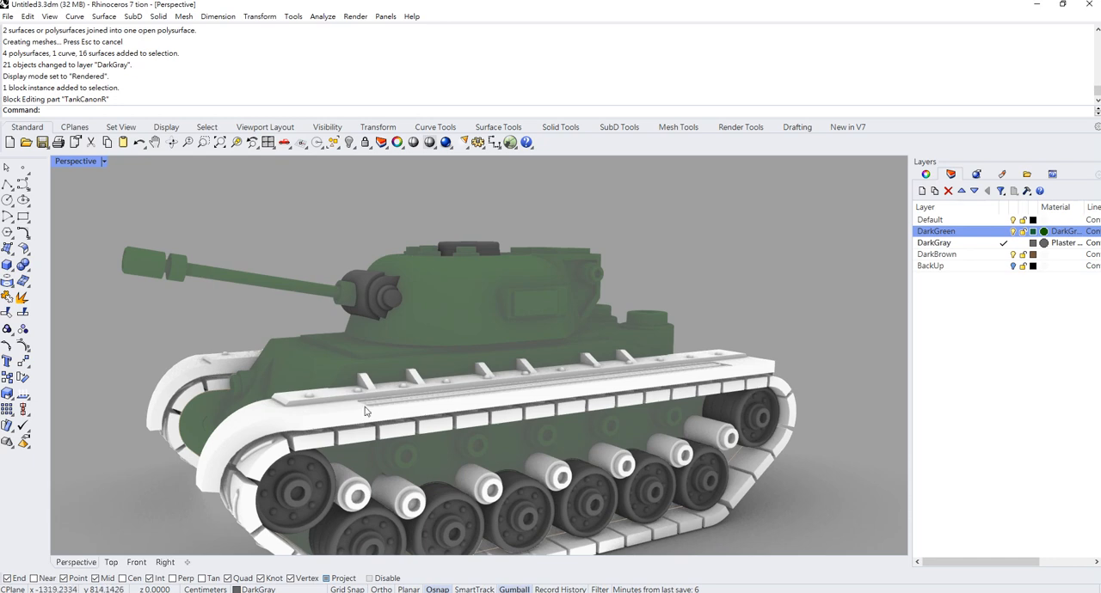
pyautogui.click(410, 401)
pyautogui.doubleClick(410, 402)
pyautogui.click(304, 420)
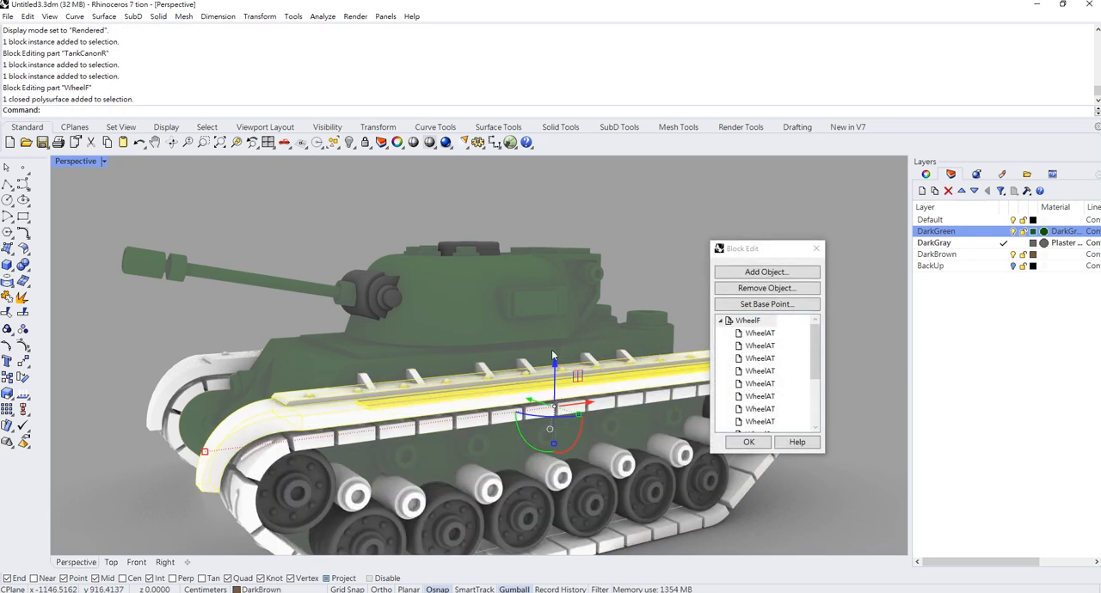
pyautogui.moveTo(537, 348); pyautogui.dragTo(366, 383)
pyautogui.keyDown('shift'); pyautogui.click(364, 381); pyautogui.keyUp('shift')
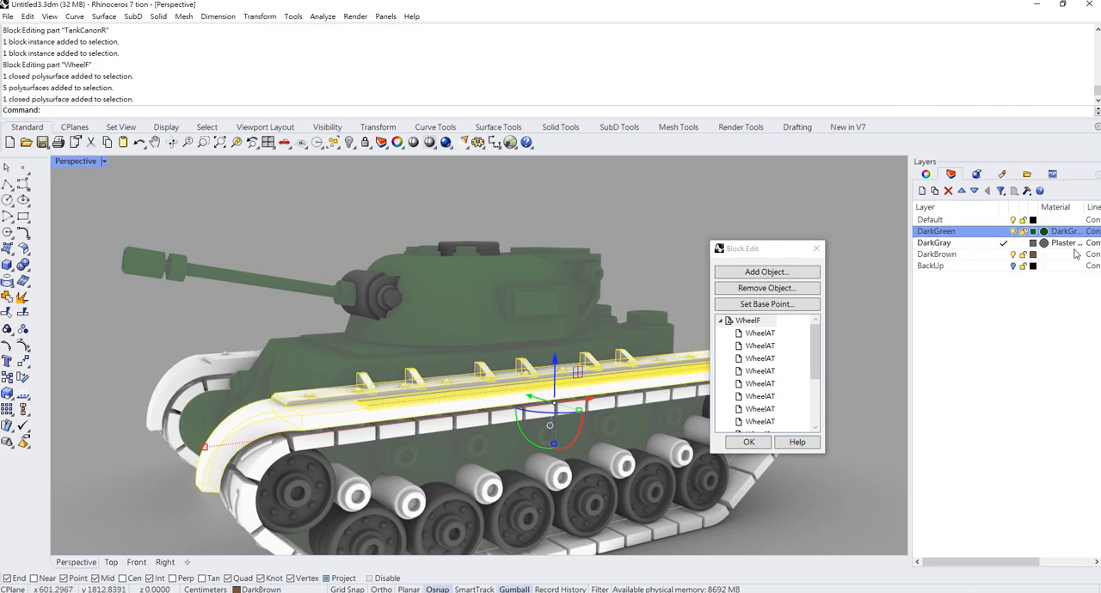
pyautogui.rightClick(966, 239)
pyautogui.click(981, 426)
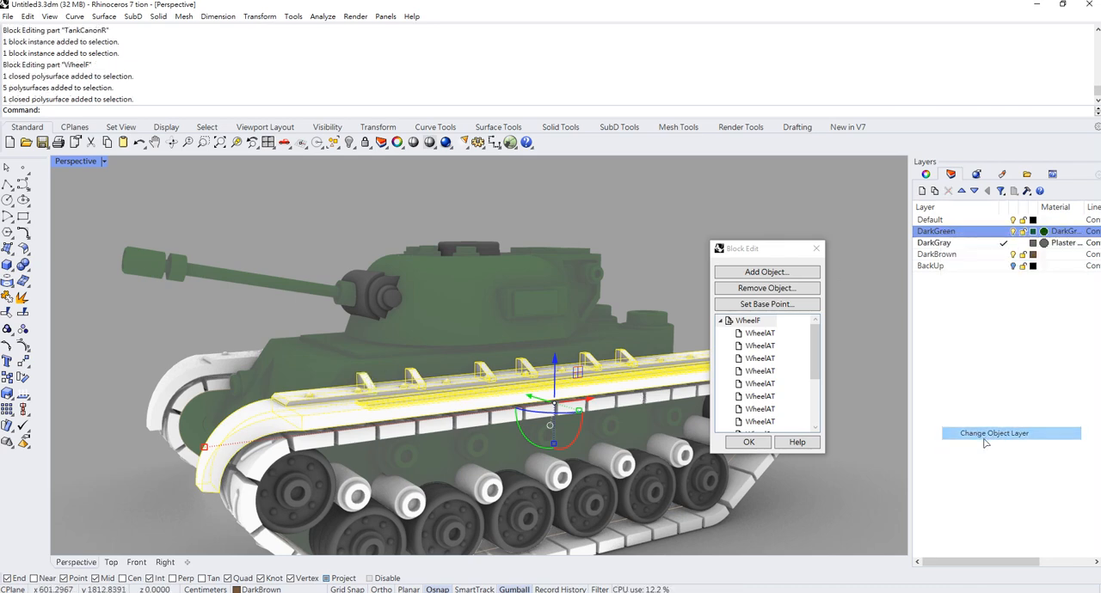
pyautogui.click(745, 442)
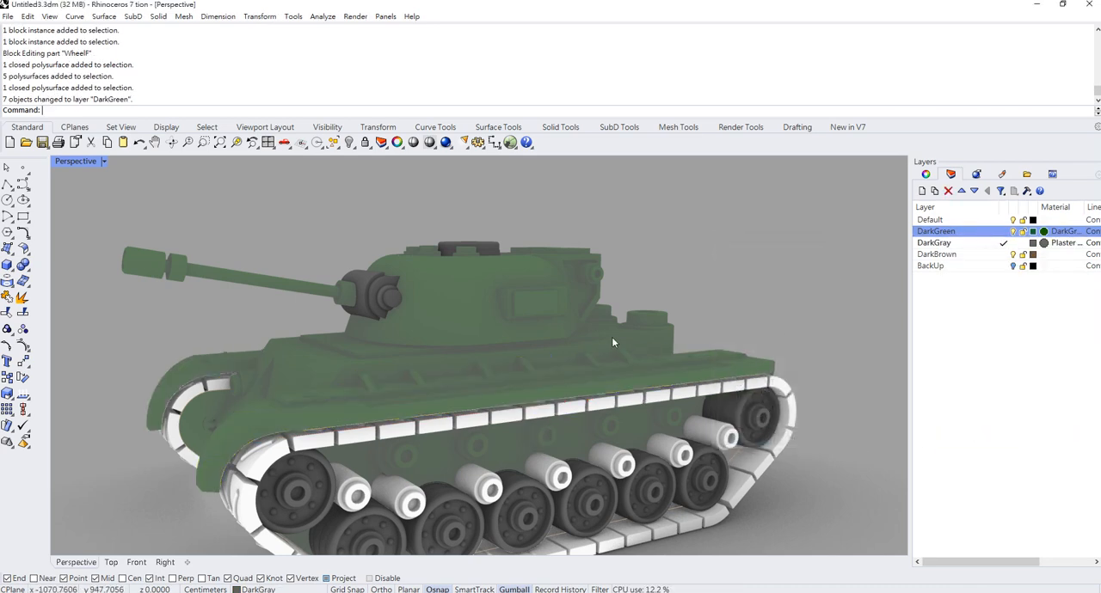
# - Give the DarkBrown layer a material of type Paint
pyautogui.click(1045, 256)
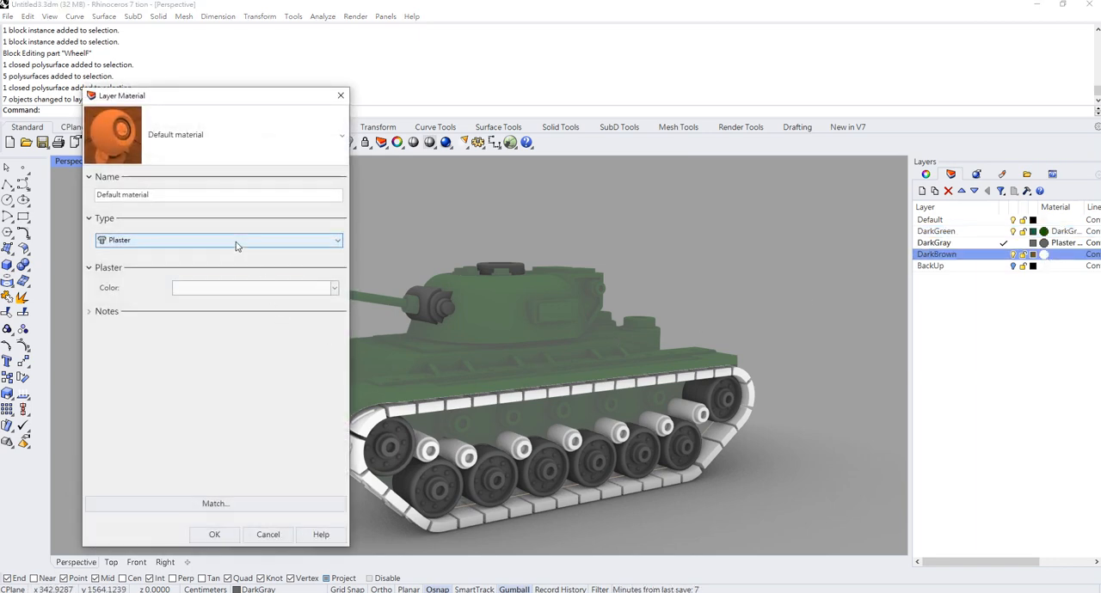
pyautogui.click(236, 243)
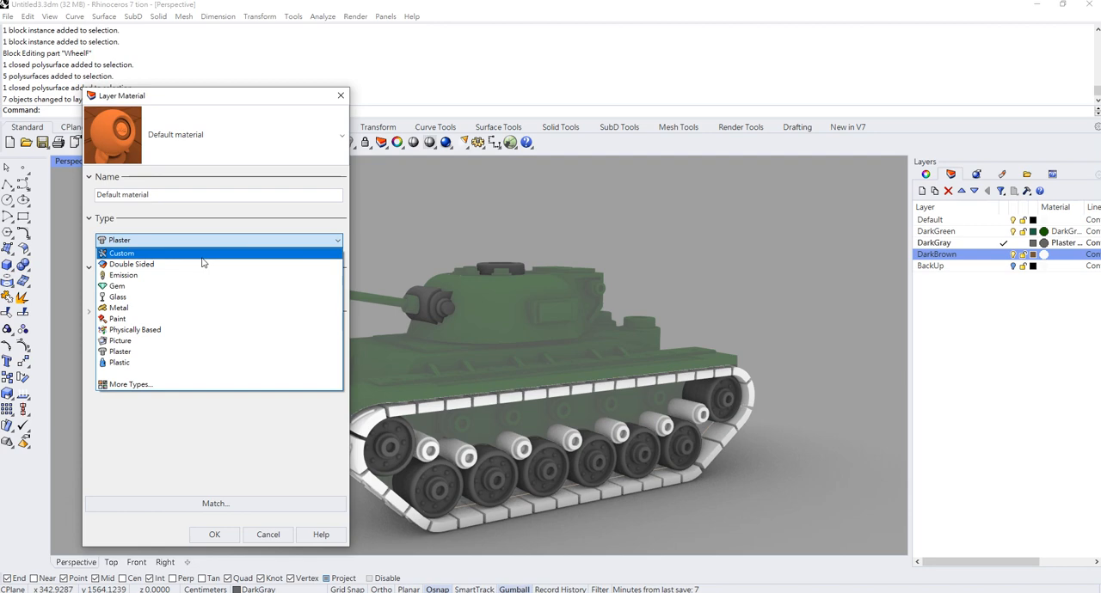
pyautogui.click(202, 255)
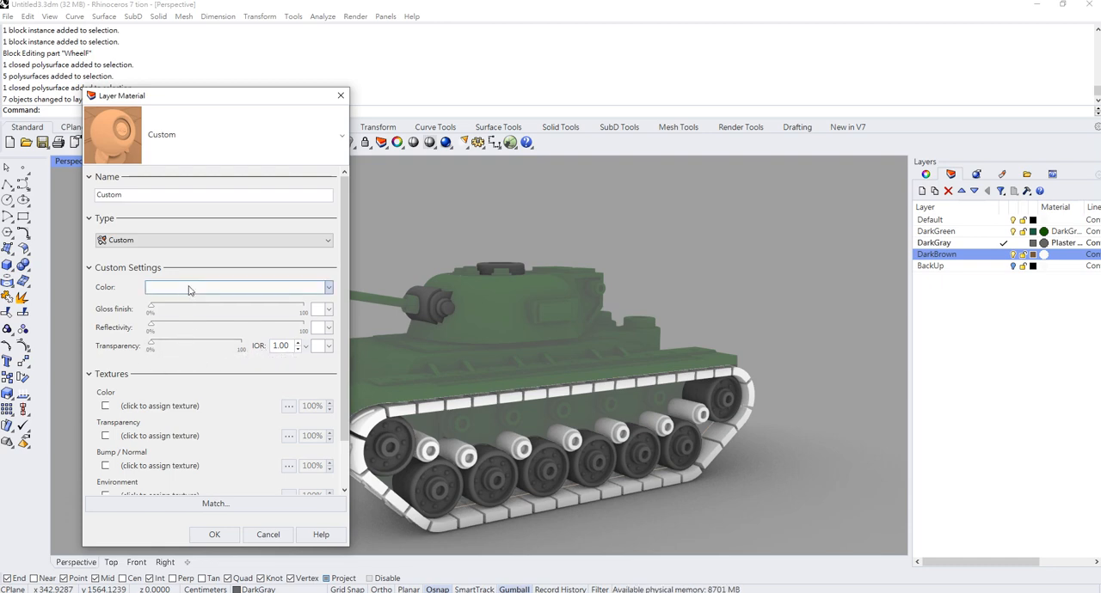
pyautogui.click(209, 242)
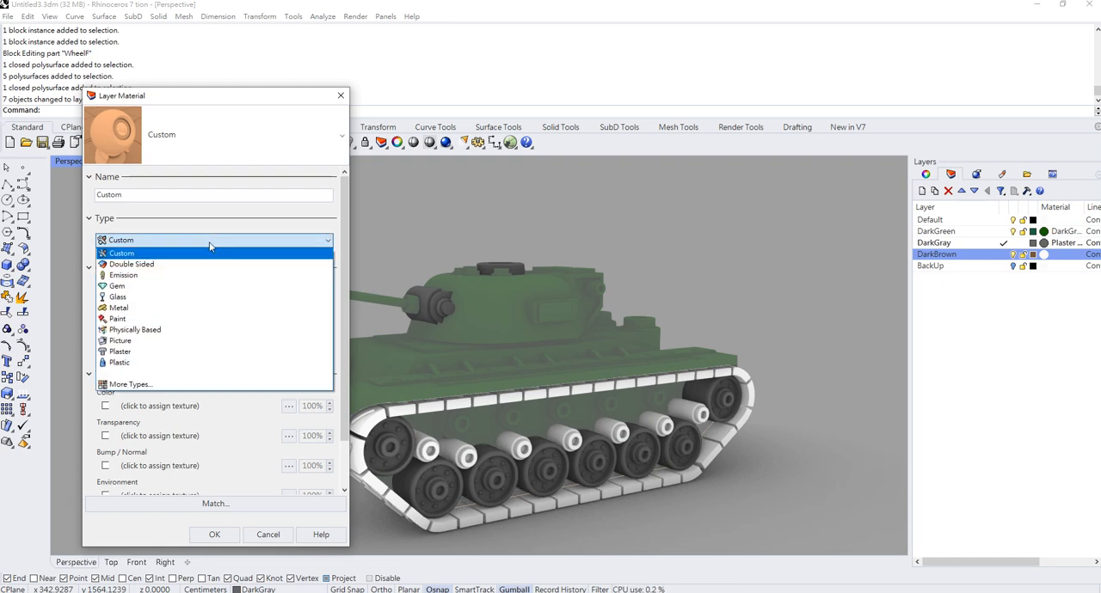
pyautogui.click(135, 324)
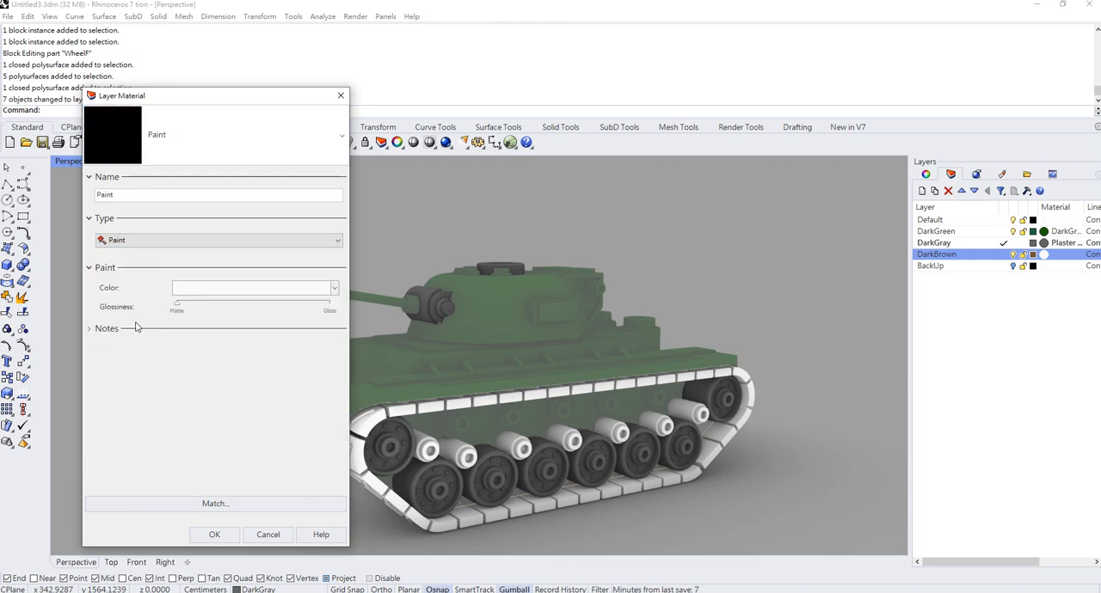
# - Set the color of the DarkBrown layer's Paint material to a dark brown on the color wheel
pyautogui.click(231, 291)
pyautogui.moveTo(630, 282)
pyautogui.mouseDown()
pyautogui.moveTo(670, 293)
pyautogui.moveTo(618, 283)
pyautogui.mouseUp()
pyautogui.click(656, 256)
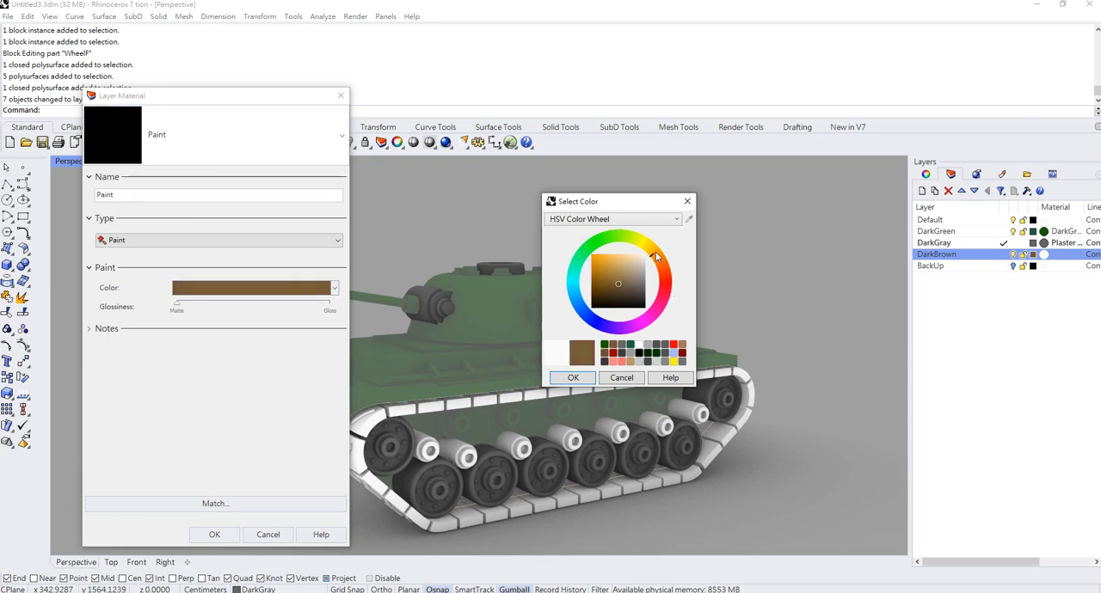
pyautogui.click(573, 378)
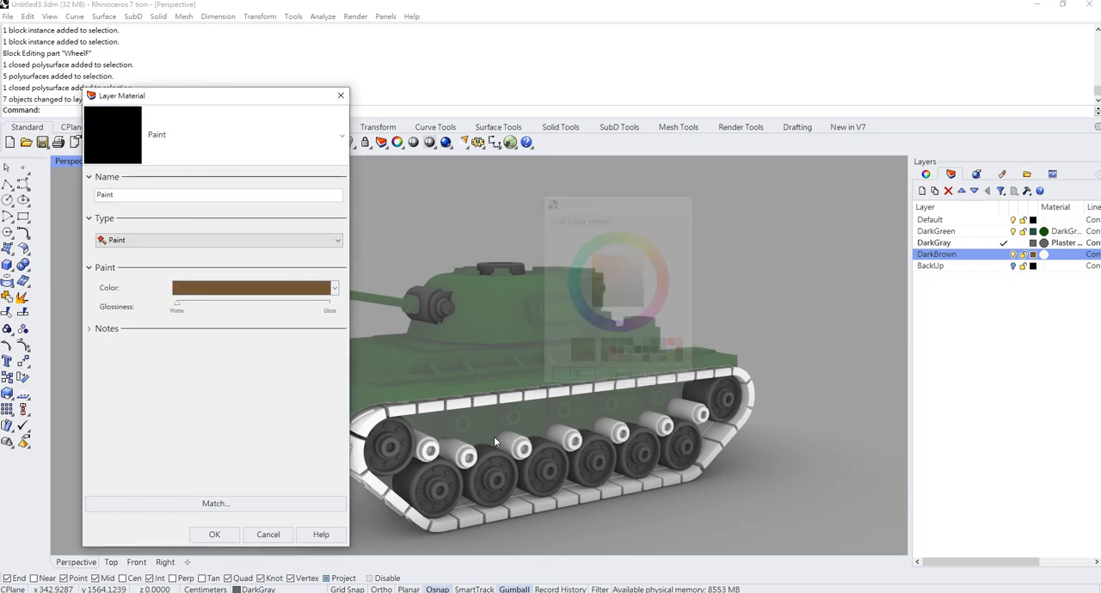
# - Apply the brown Paint material to the DarkBrown layer
pyautogui.click(215, 535)
pyautogui.moveTo(553, 325); pyautogui.dragTo(555, 346, button='right')
pyautogui.scroll(5, 481, 404)
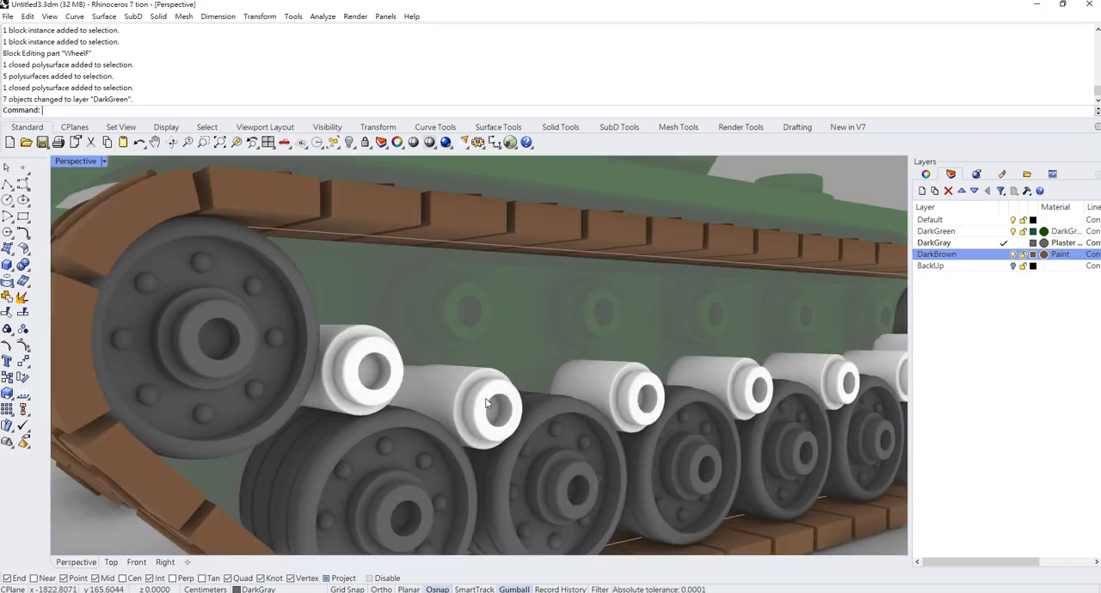
pyautogui.doubleClick(480, 404)
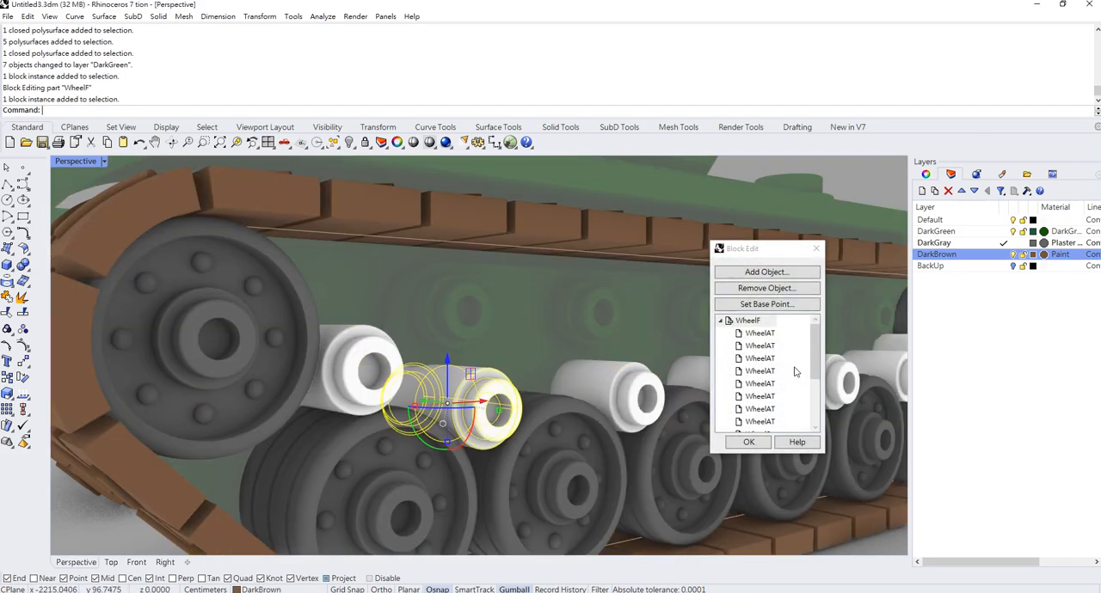
pyautogui.moveTo(816, 358)
pyautogui.mouseDown()
pyautogui.moveTo(816, 398)
pyautogui.moveTo(815, 340)
pyautogui.mouseUp()
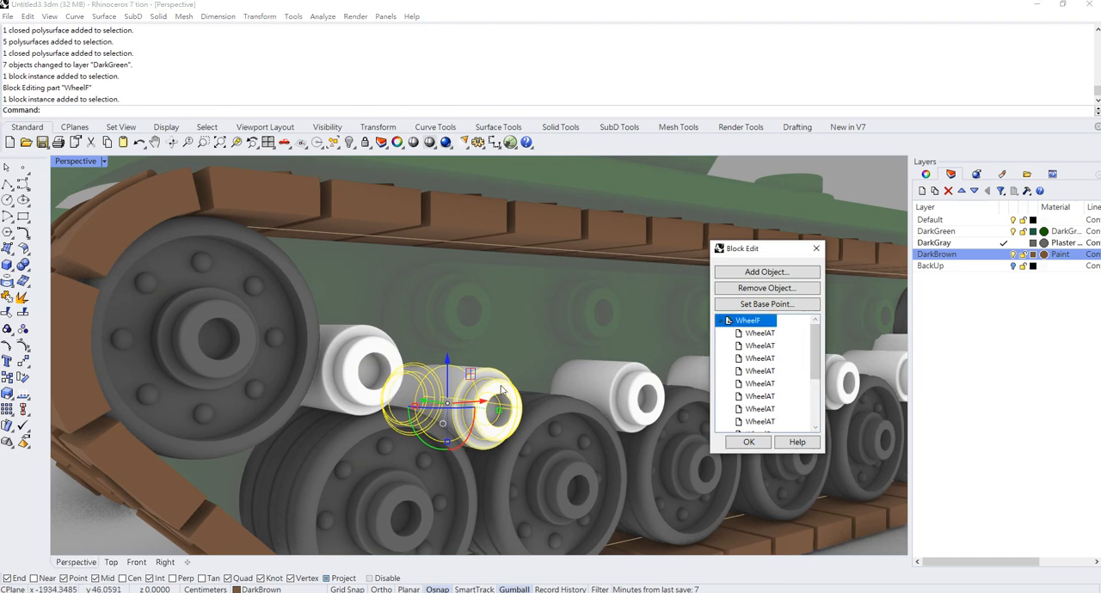
pyautogui.click(430, 385)
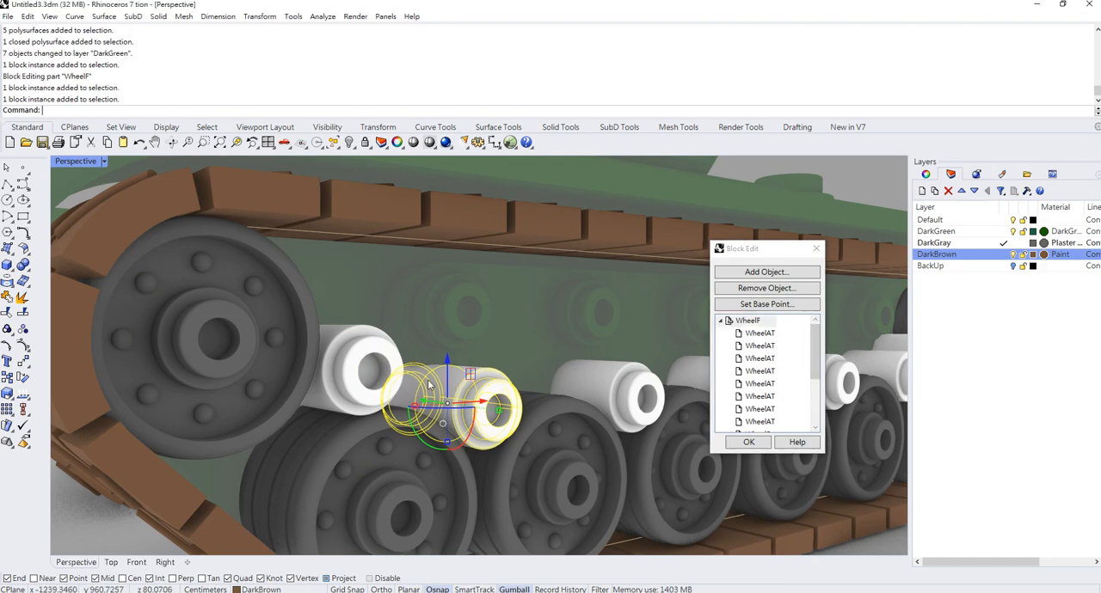
pyautogui.doubleClick(429, 385)
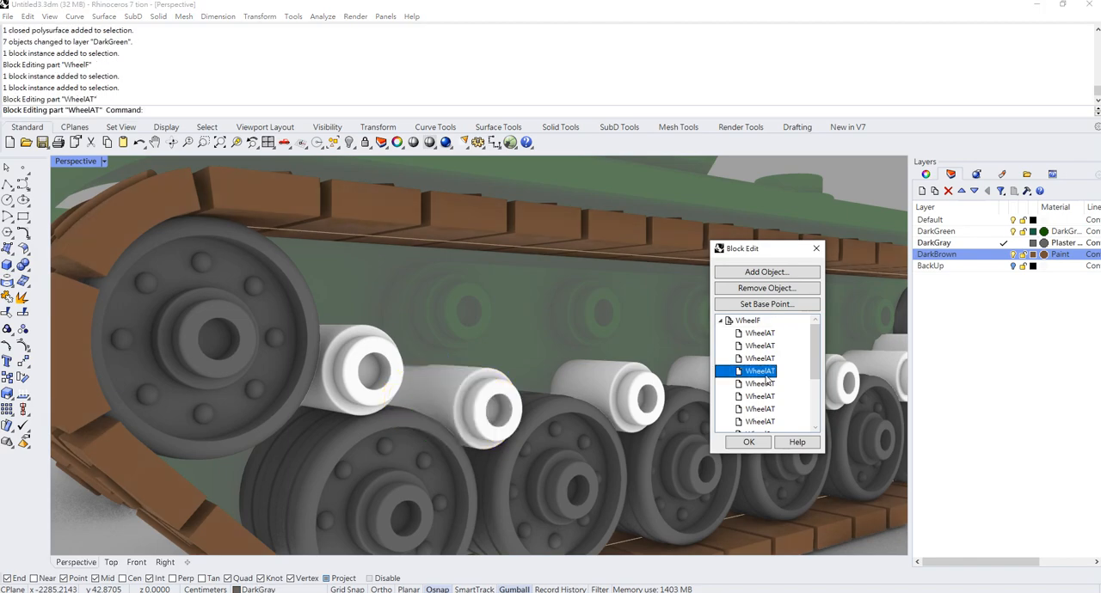
# - Switch the Perspective viewport to Shaded display and close the open WheelF block edit
pyautogui.click(102, 161)
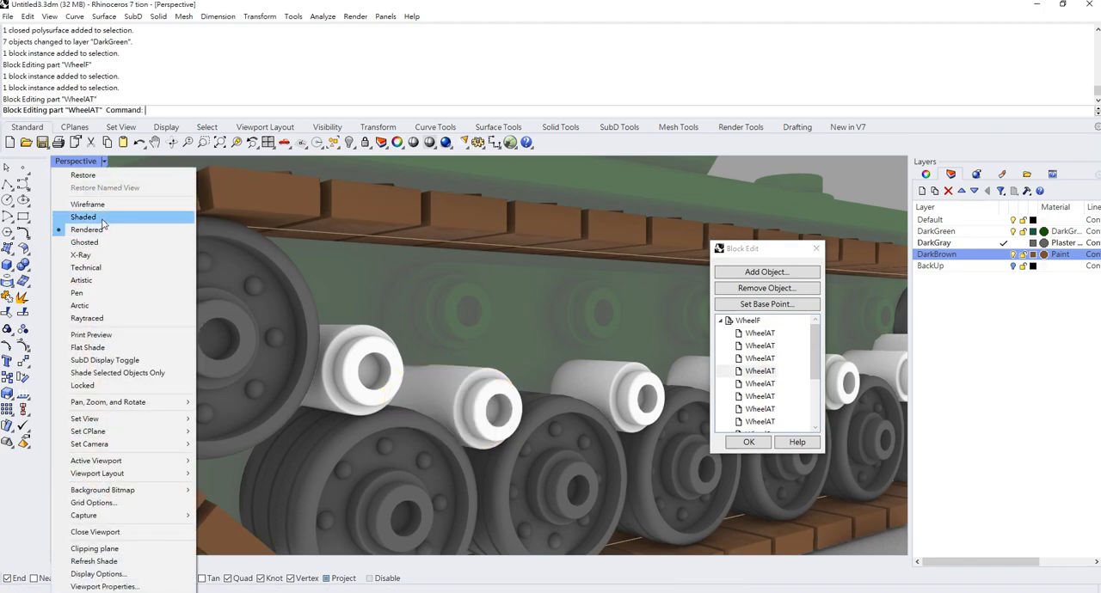
pyautogui.click(77, 225)
pyautogui.scroll(-5, 450, 331)
pyautogui.scroll(3, 432, 366)
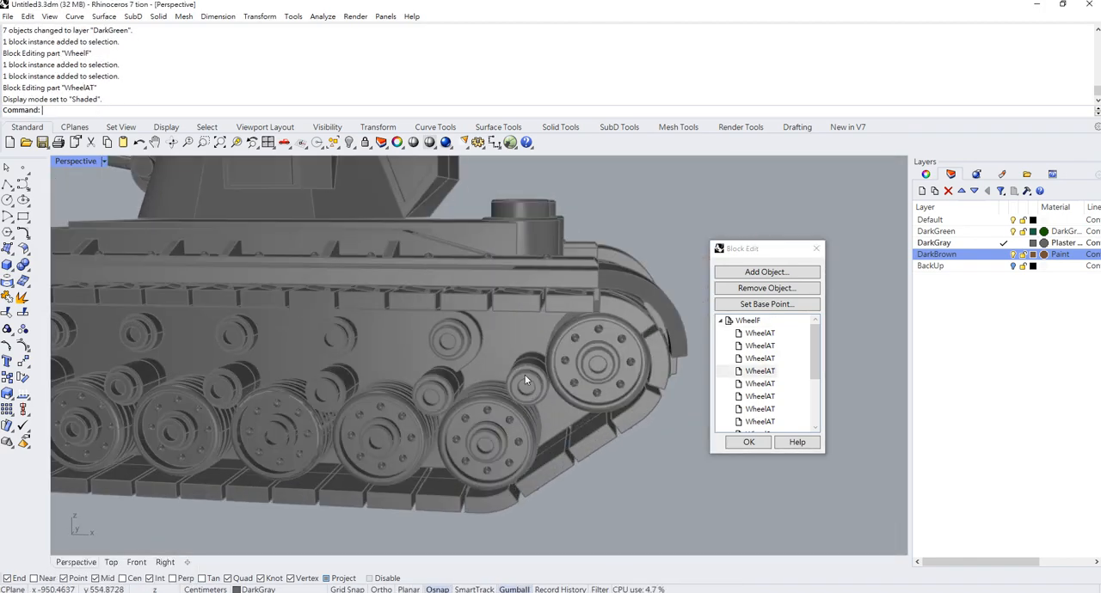
pyautogui.moveTo(522, 377); pyautogui.dragTo(560, 417, button='right')
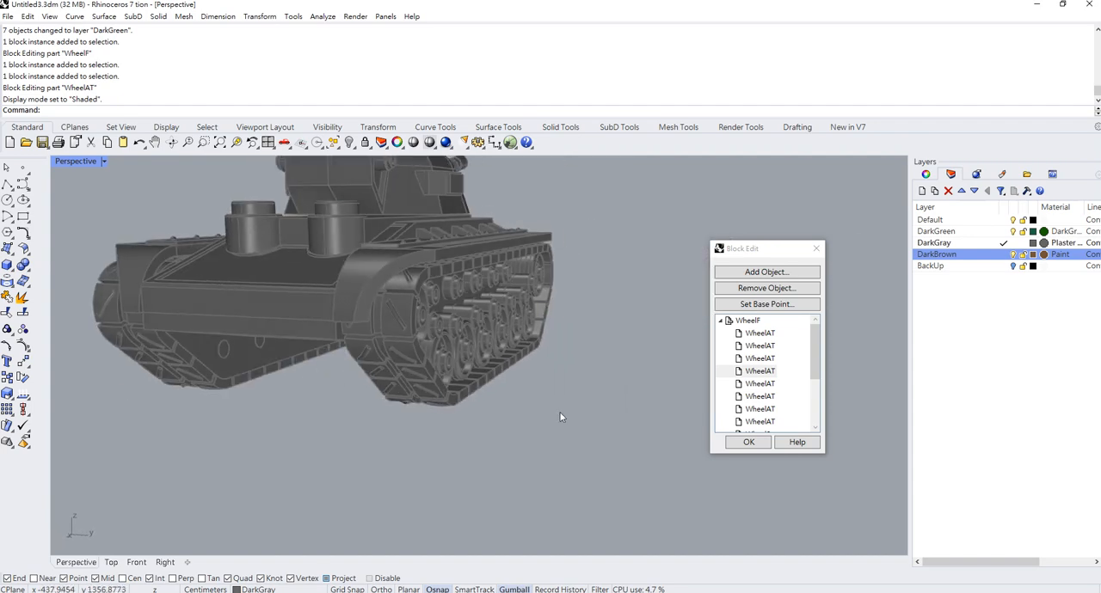
pyautogui.click(747, 443)
# - Move the small roller in the WheelS block nested inside WheelF to the DarkBrown layer, and finish the block edit
pyautogui.doubleClick(464, 328)
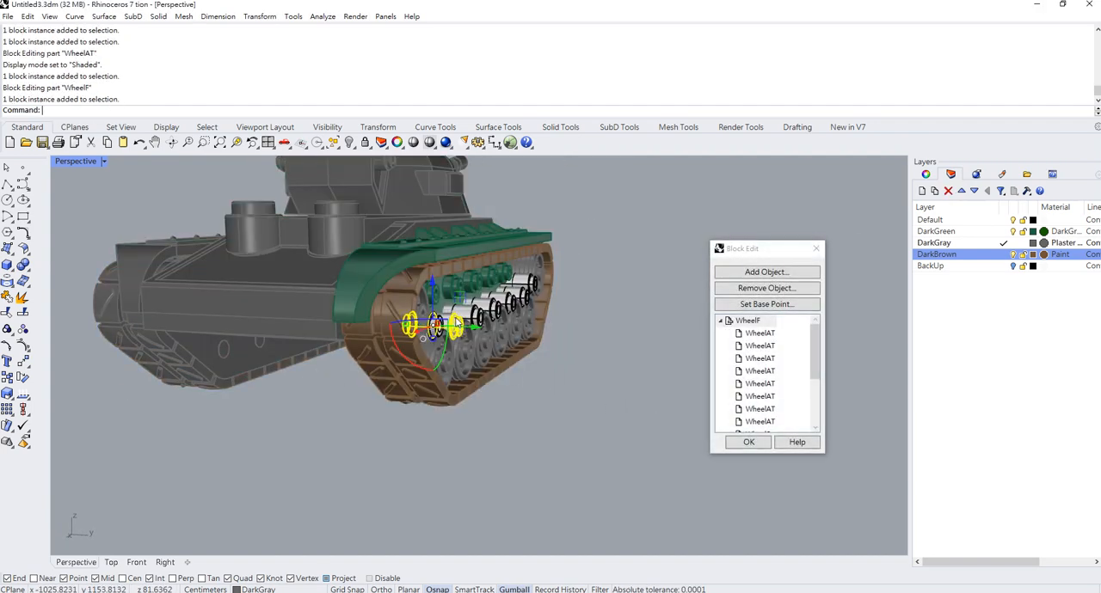
pyautogui.moveTo(814, 357); pyautogui.dragTo(812, 387)
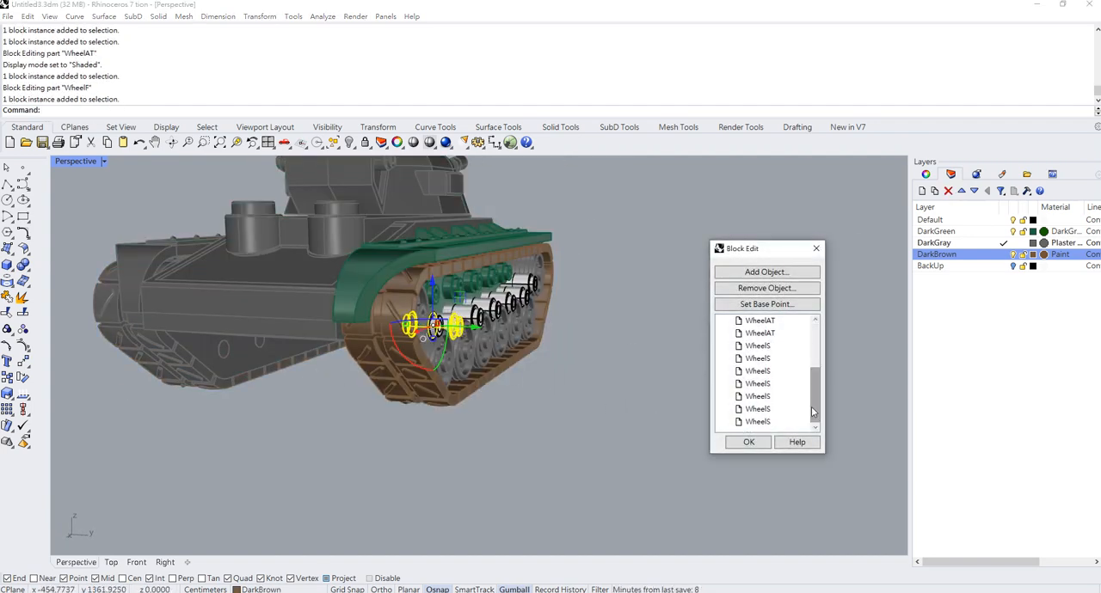
pyautogui.click(762, 410)
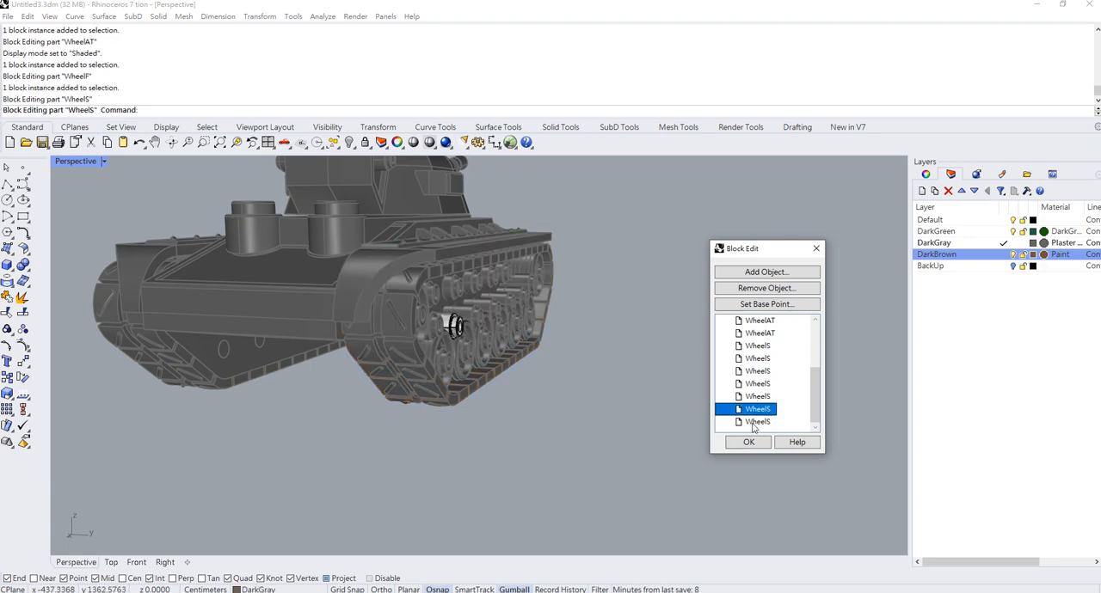
pyautogui.click(457, 326)
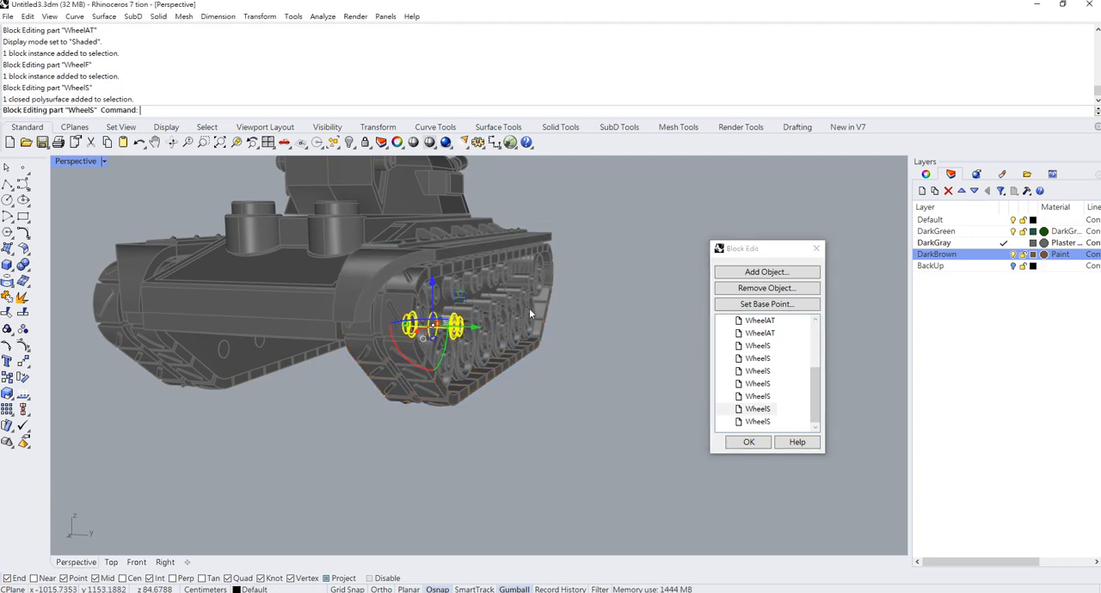
pyautogui.rightClick(945, 260)
pyautogui.click(989, 449)
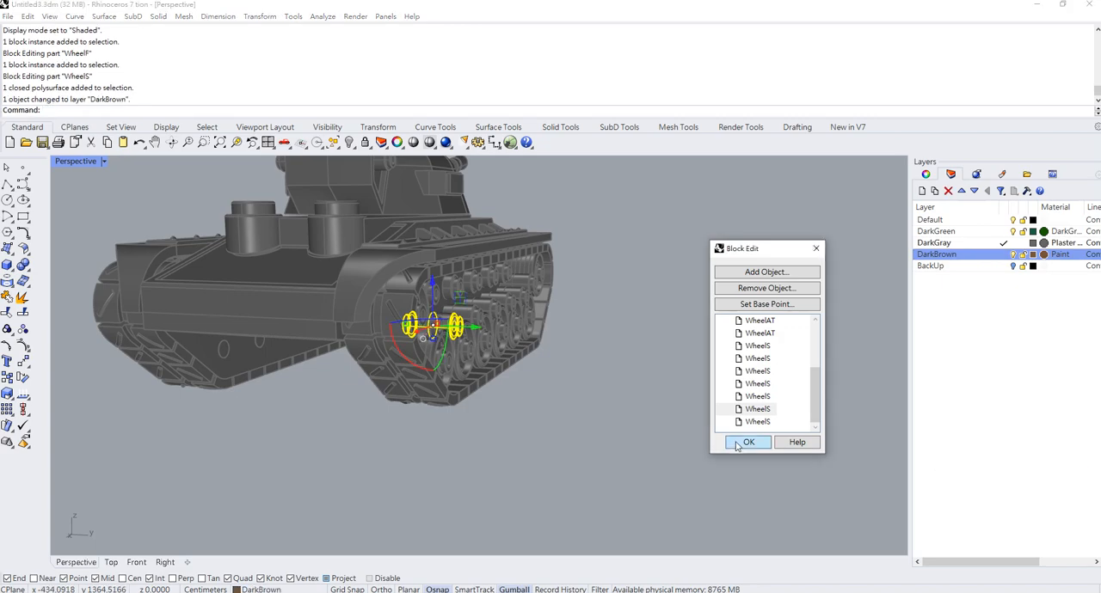
pyautogui.click(746, 442)
# - Return the Perspective viewport to Rendered display and check the tank's track and roller colors
pyautogui.scroll(10, 582, 418)
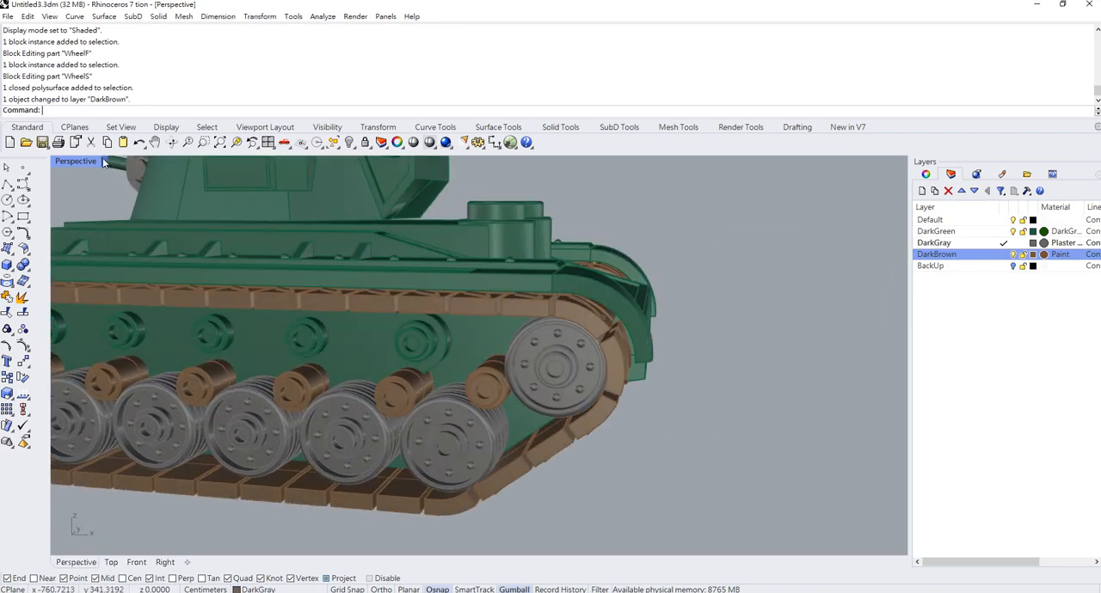
pyautogui.click(103, 163)
pyautogui.click(107, 228)
pyautogui.scroll(-5, 532, 331)
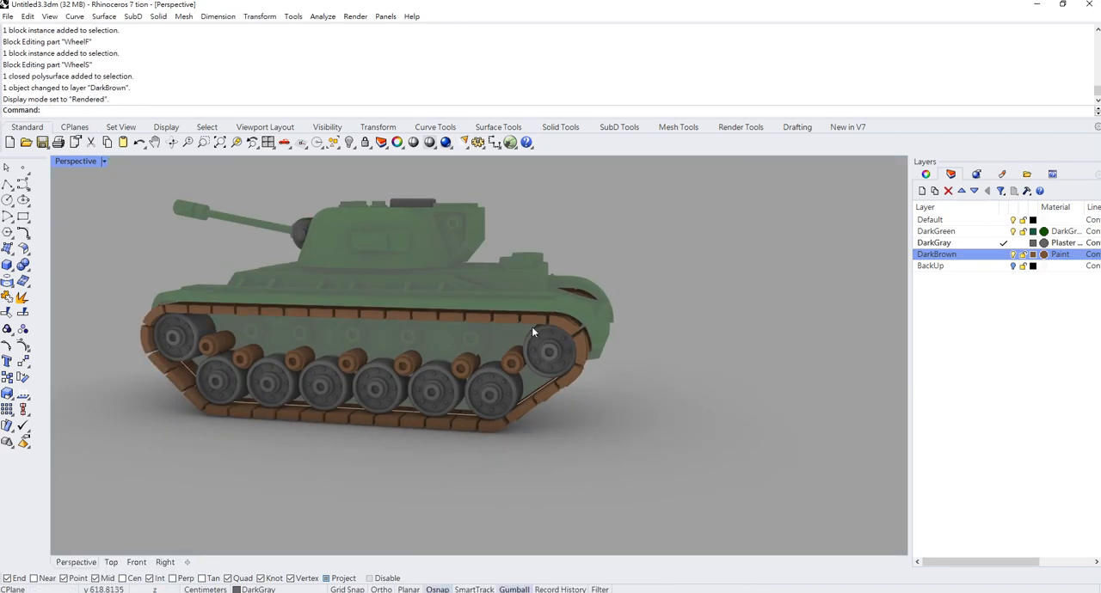
pyautogui.moveTo(532, 331); pyautogui.dragTo(642, 315, button='right')
pyautogui.scroll(-3, 620, 312)
pyautogui.scroll(5, 551, 280)
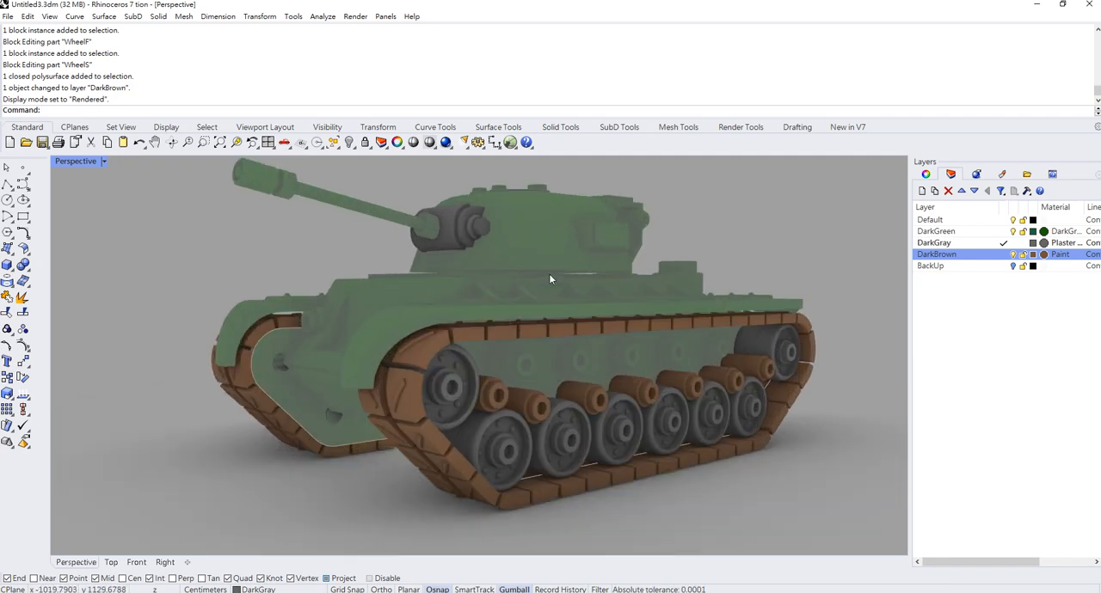
pyautogui.scroll(-2, 538, 276)
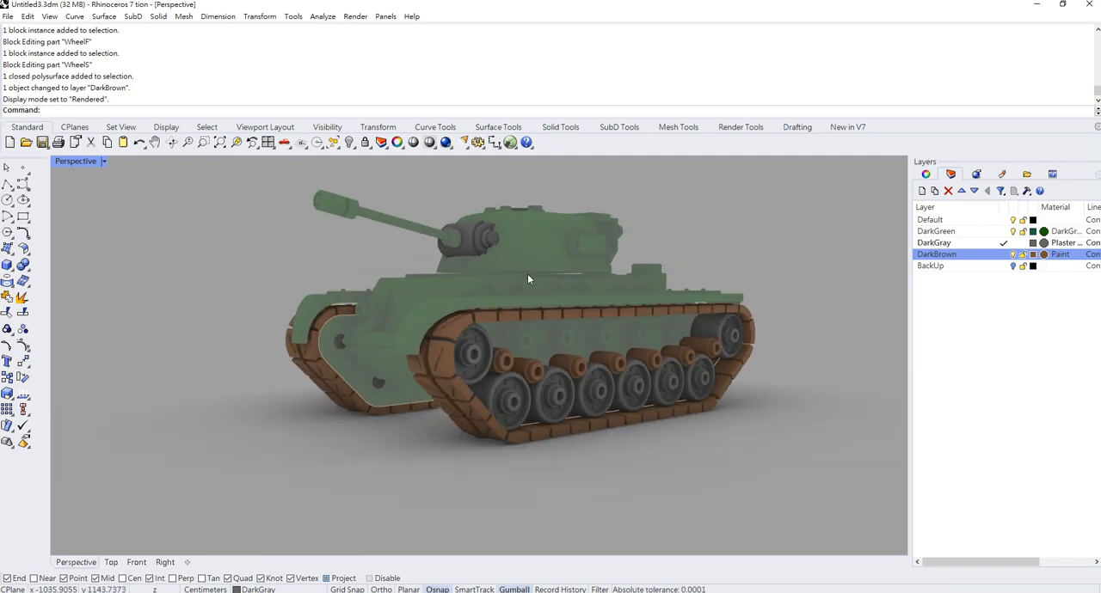
# - Darken the DarkBrown layer's Paint material by setting Black to 190 on the CMYK Color Wheel, and apply it
pyautogui.click(1044, 255)
pyautogui.click(250, 287)
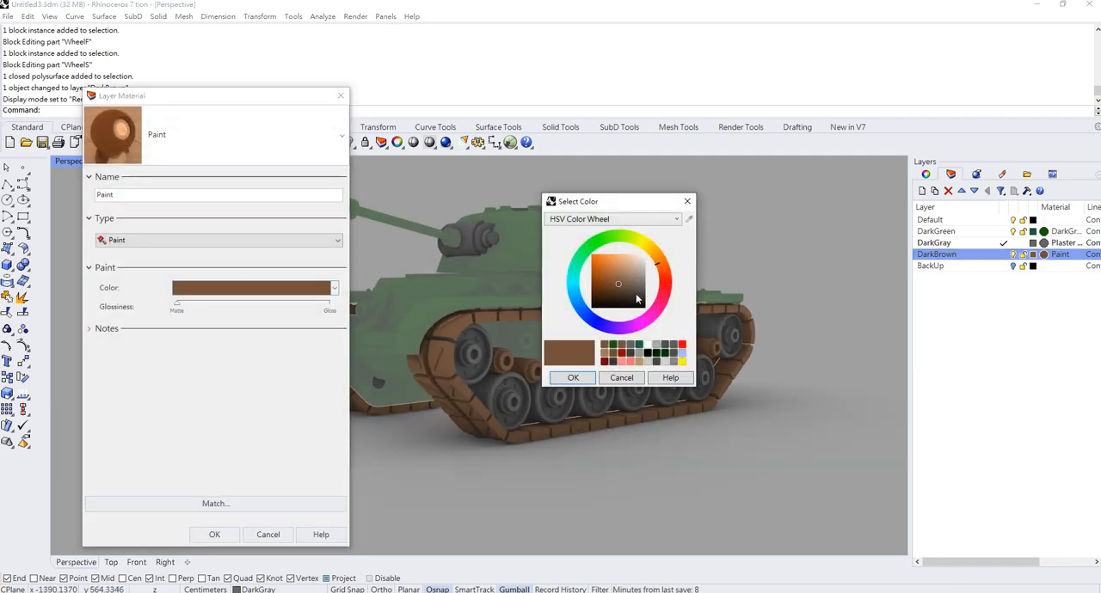
pyautogui.click(615, 221)
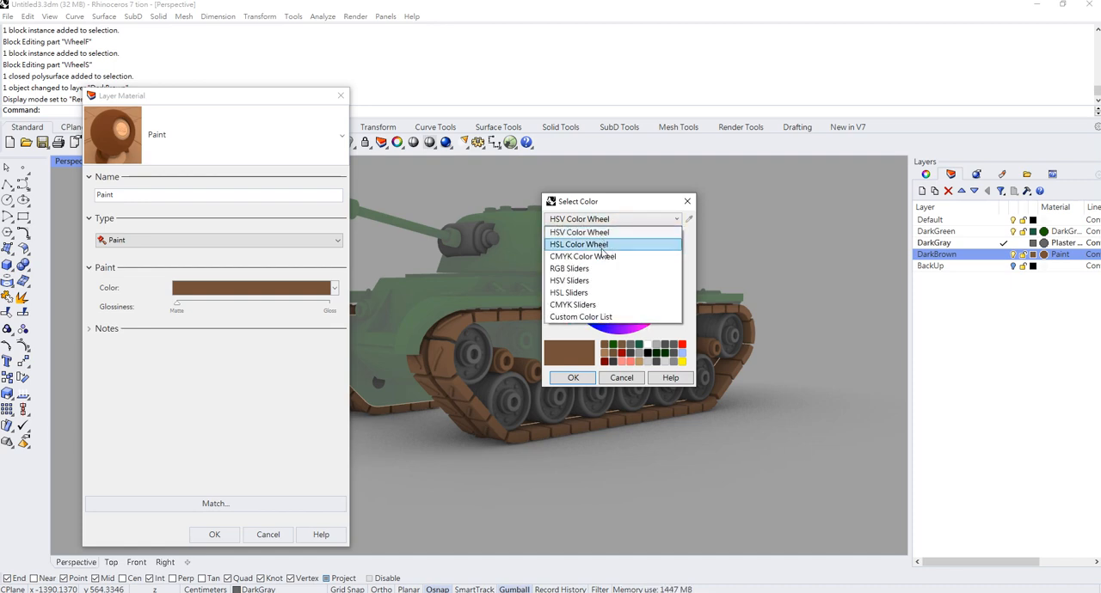
pyautogui.click(605, 246)
pyautogui.click(608, 220)
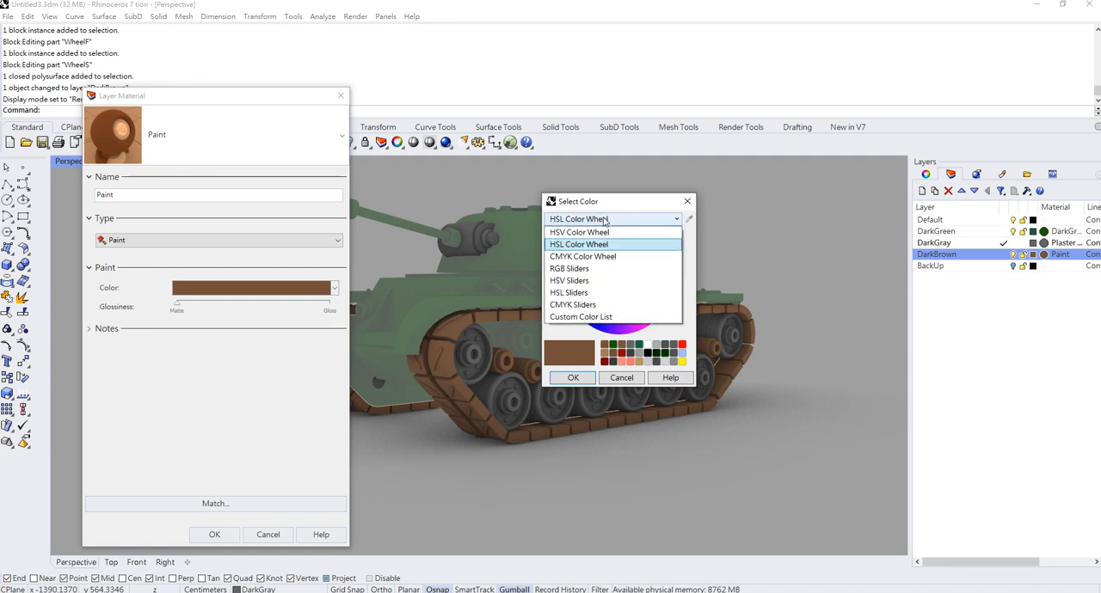
pyautogui.click(597, 272)
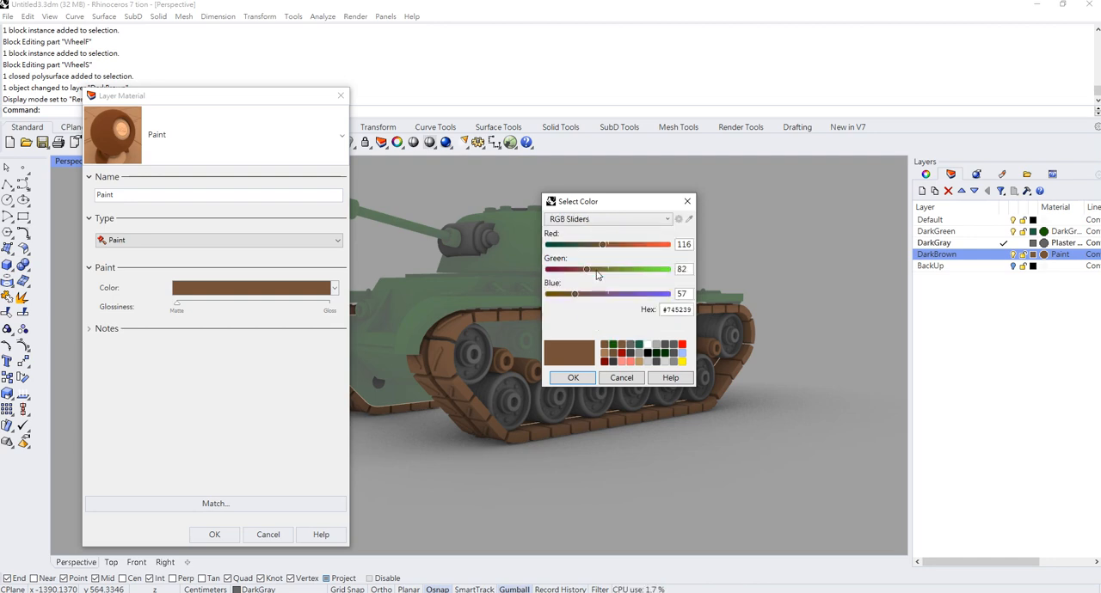
pyautogui.click(606, 220)
pyautogui.click(585, 261)
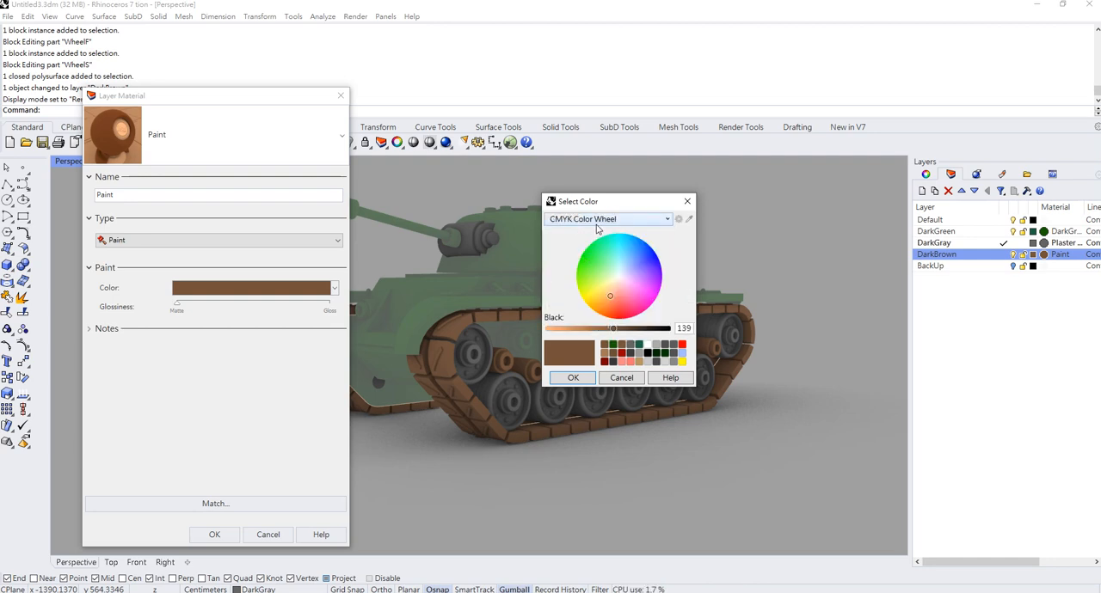
pyautogui.moveTo(614, 330); pyautogui.dragTo(638, 334)
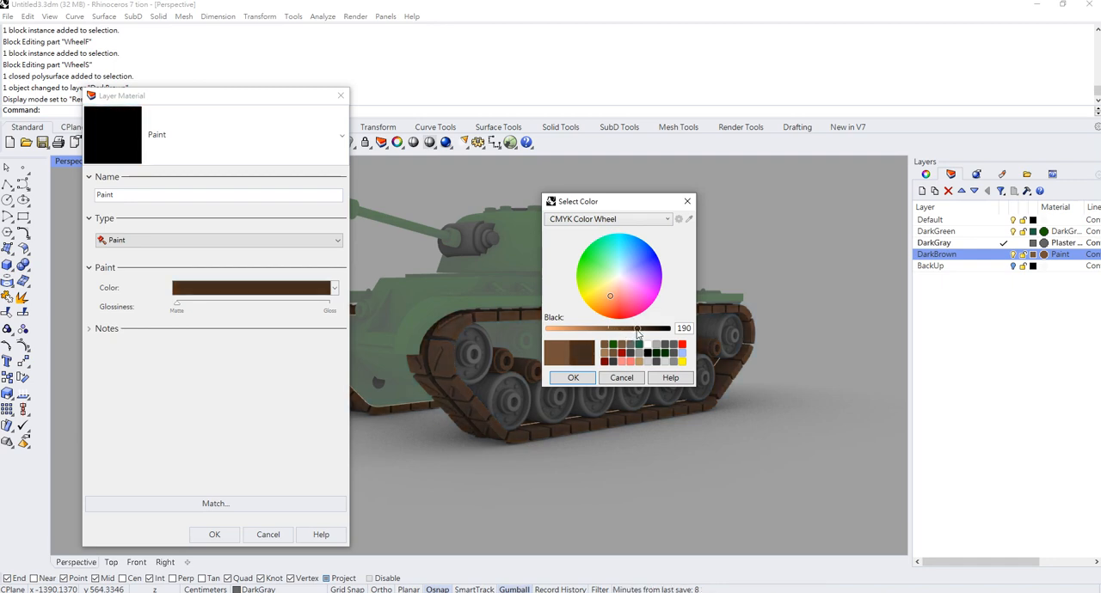
pyautogui.click(588, 380)
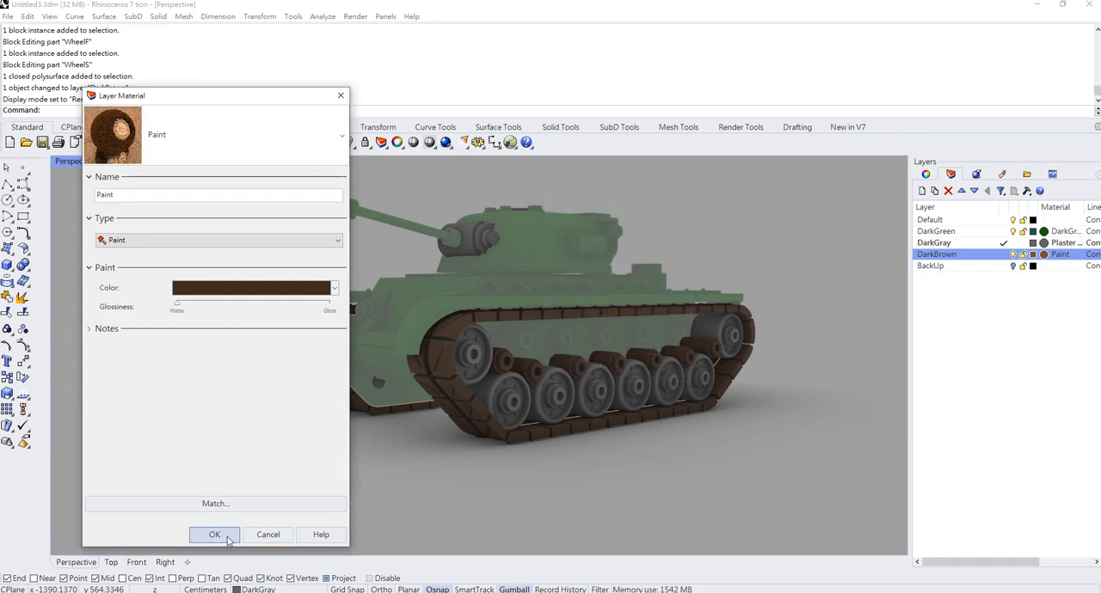
pyautogui.click(214, 534)
pyautogui.doubleClick(535, 246)
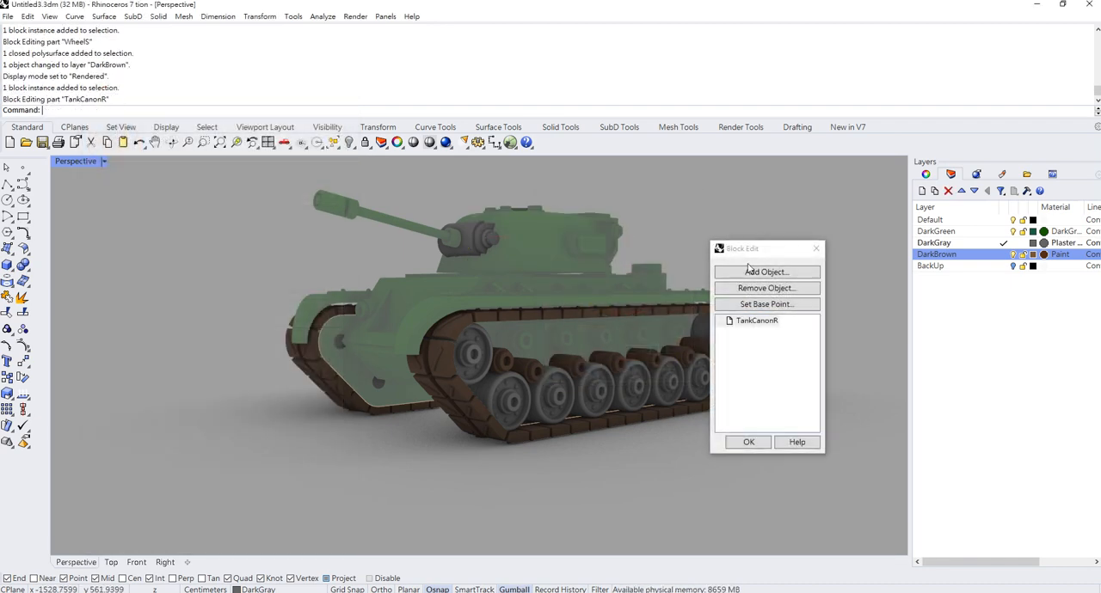
pyautogui.click(749, 442)
# - Darken the DarkGreen layer material's color by setting Black to 190 on the CMYK Color Wheel
pyautogui.click(1046, 231)
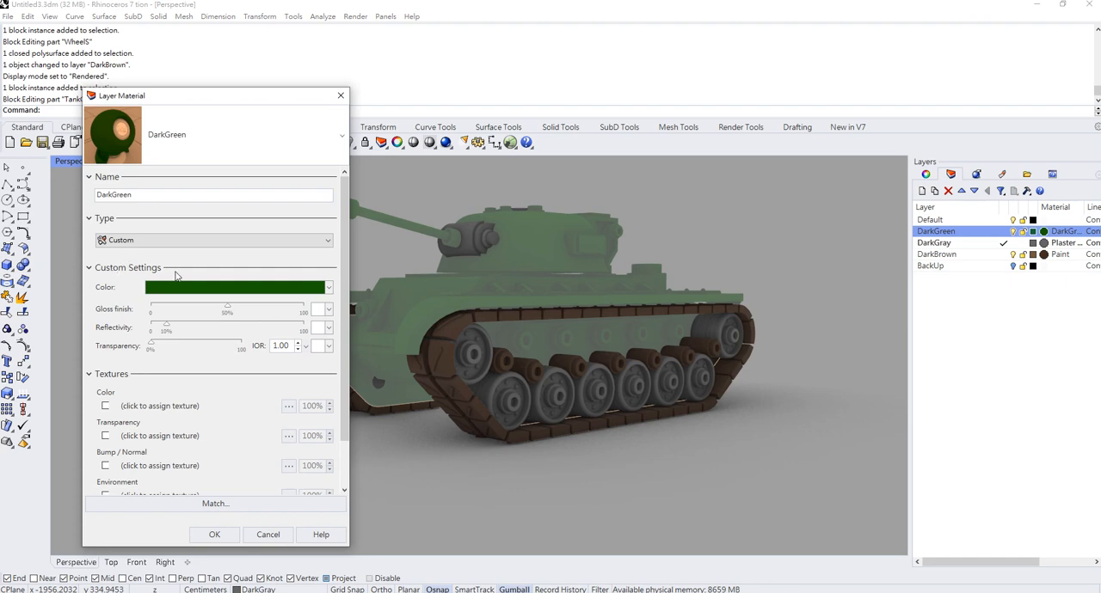
pyautogui.click(180, 287)
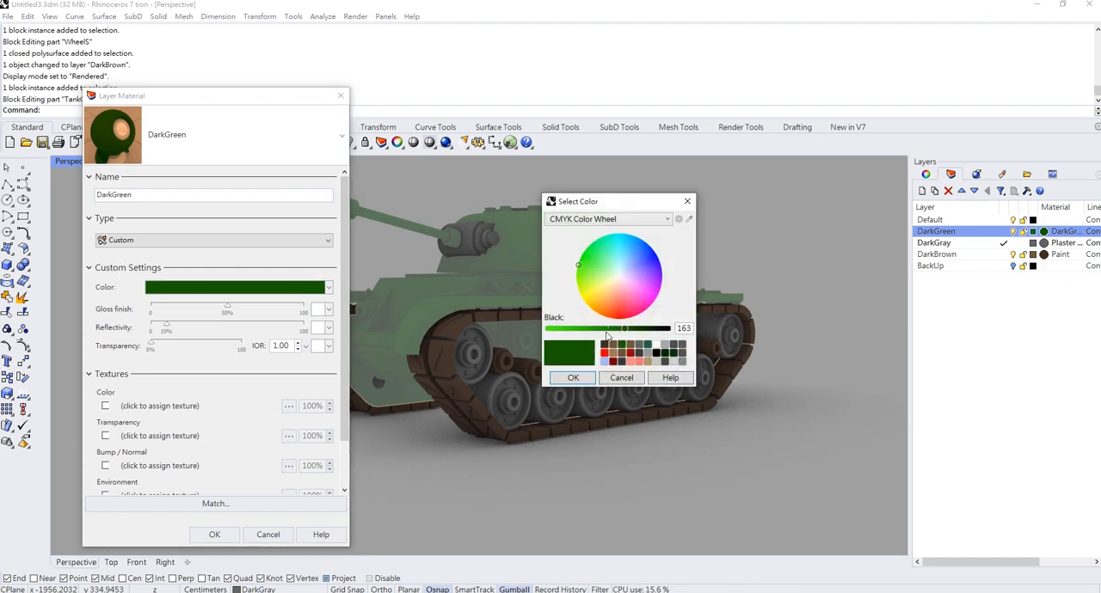
pyautogui.moveTo(624, 333); pyautogui.dragTo(637, 333)
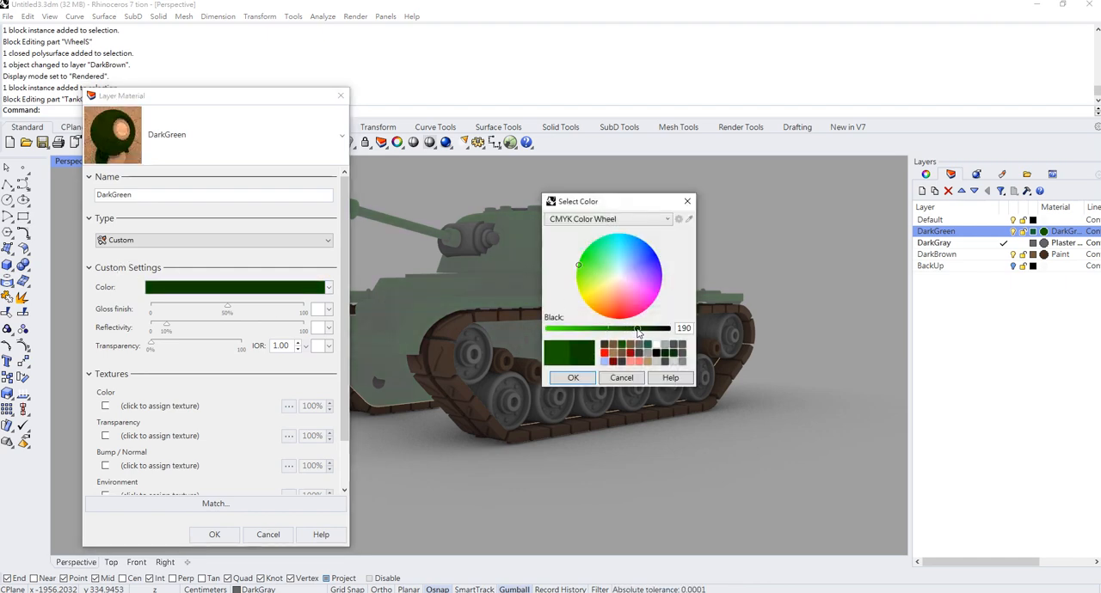
pyautogui.click(574, 378)
# - Change the DarkGreen material to type Paint with its glossiness close to the Gloss end, and apply it
pyautogui.moveTo(228, 310); pyautogui.dragTo(192, 317)
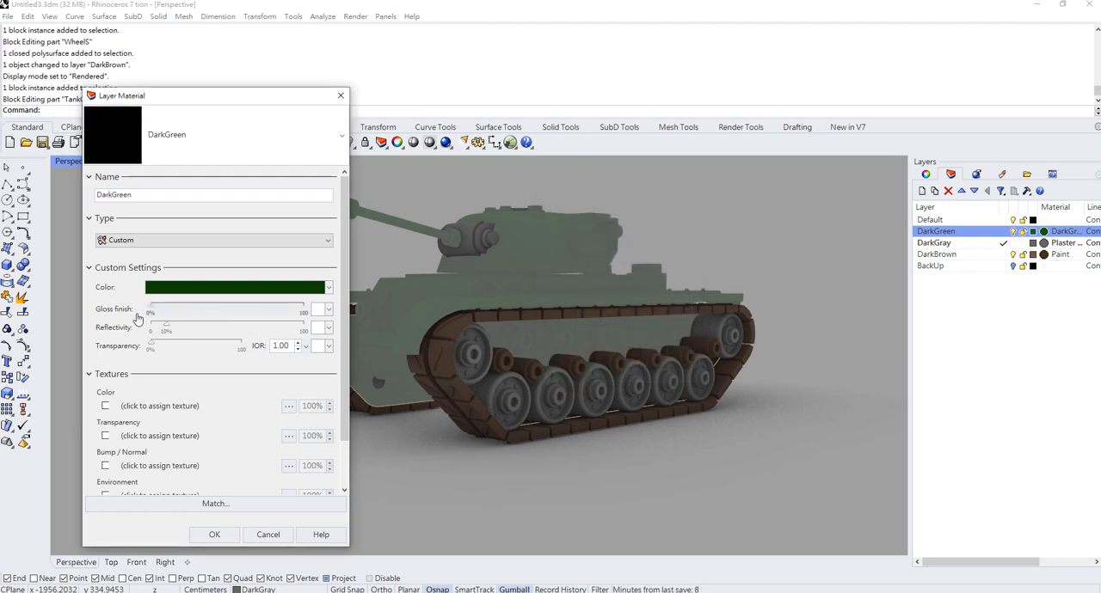
pyautogui.click(204, 240)
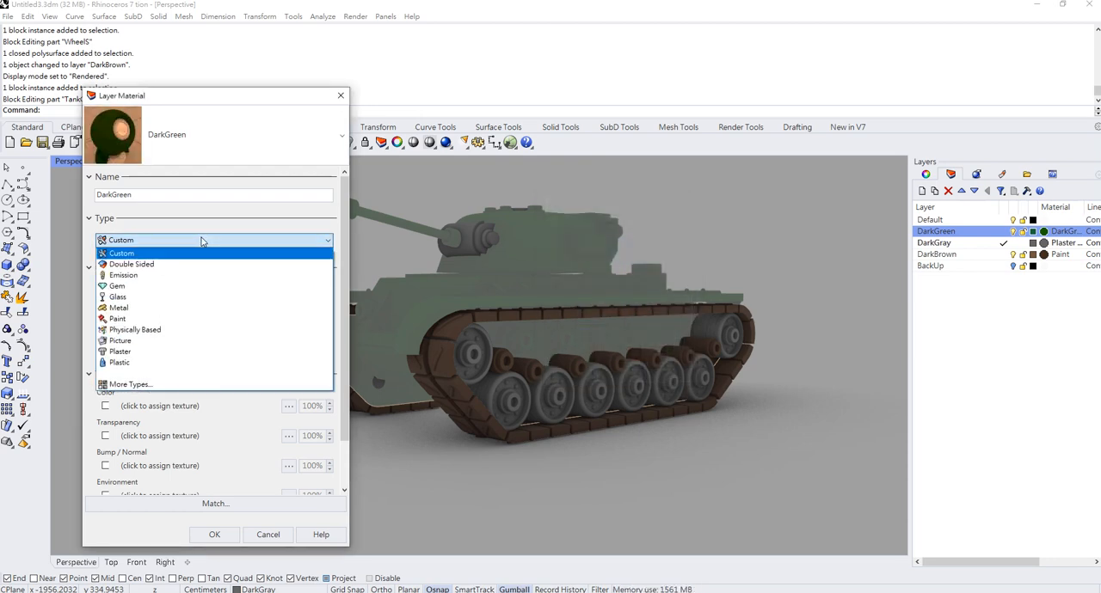
pyautogui.click(151, 329)
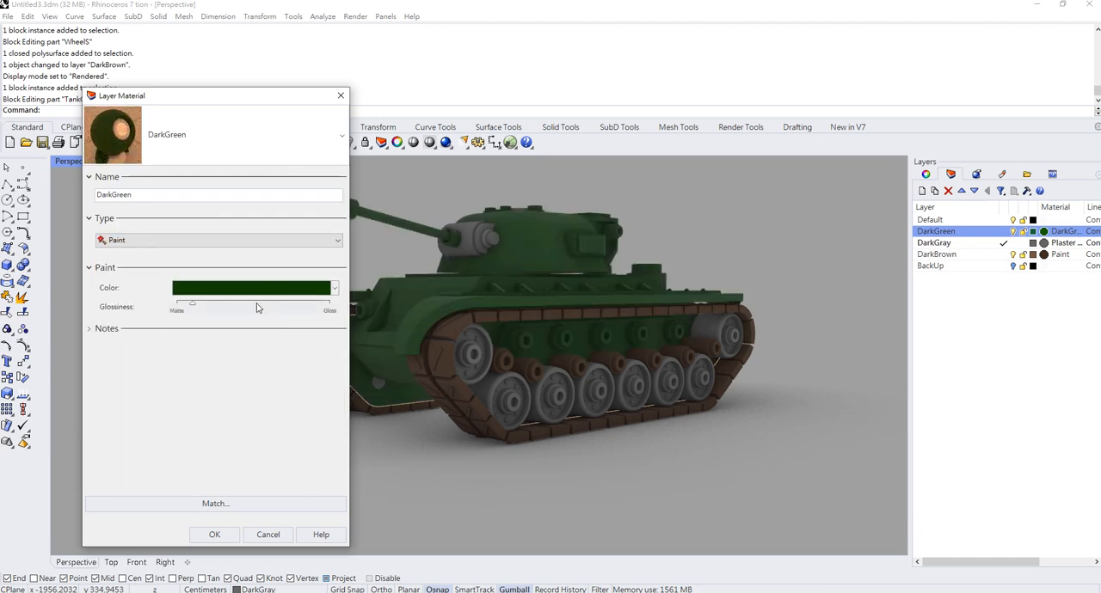
pyautogui.moveTo(190, 308); pyautogui.dragTo(313, 311)
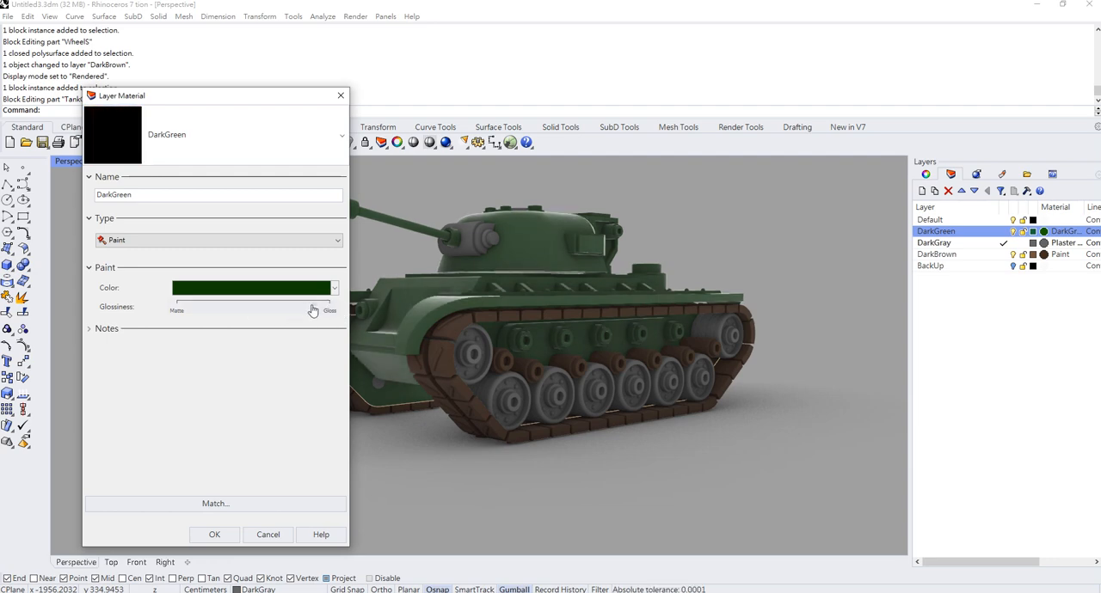
pyautogui.click(214, 534)
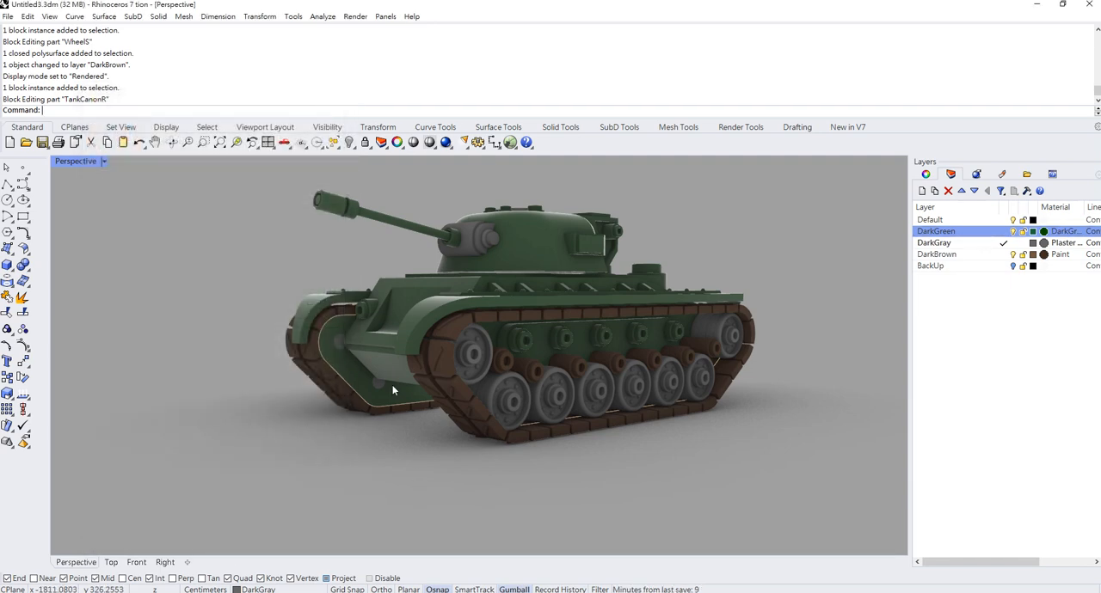
pyautogui.scroll(-2, 393, 391)
pyautogui.moveTo(394, 390); pyautogui.dragTo(373, 381, button='right')
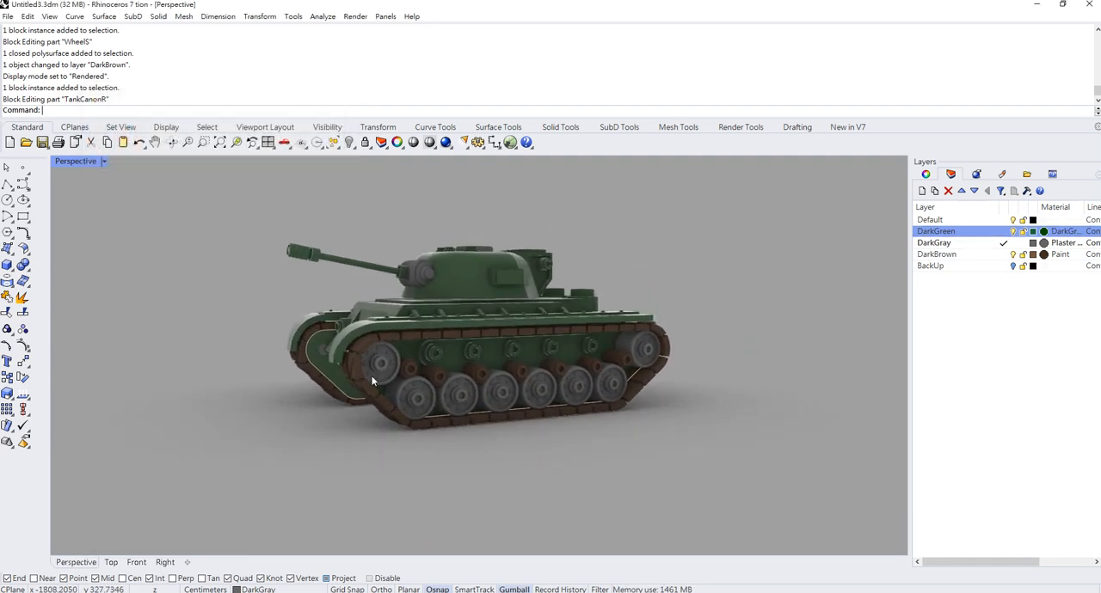
pyautogui.click(14, 257)
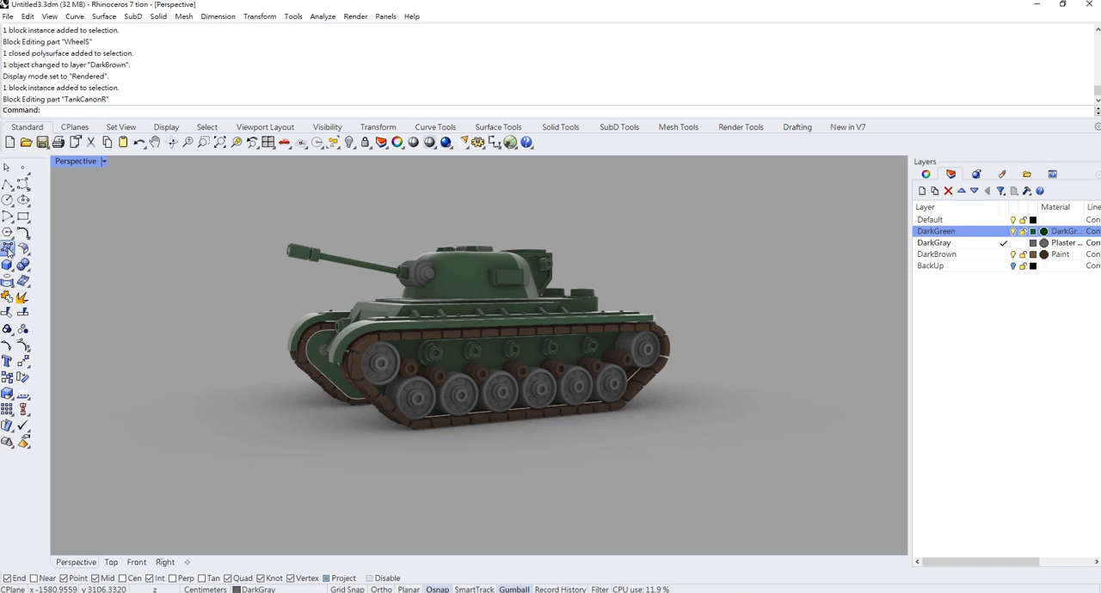
# - Create a rectangular ground plane by two corners beneath the tank
pyautogui.click(9, 249)
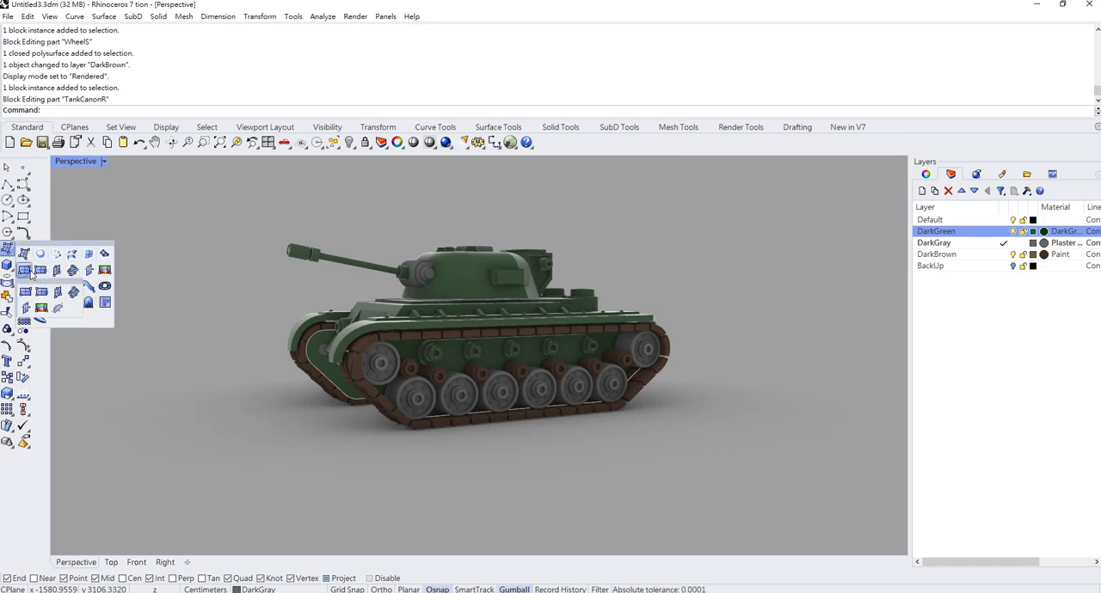
pyautogui.click(29, 272)
pyautogui.scroll(-8, 329, 280)
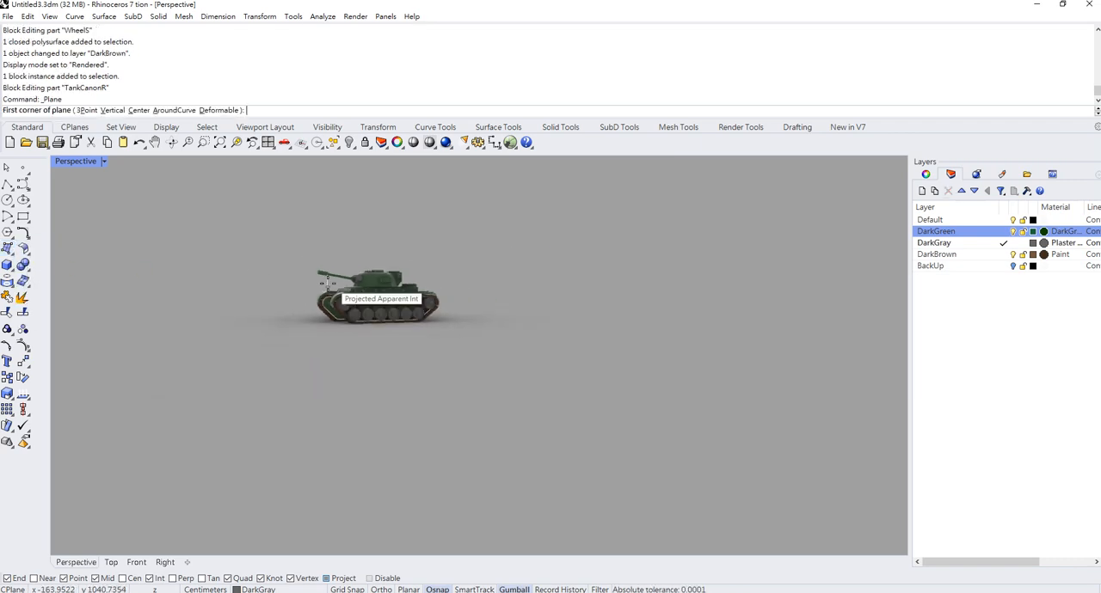
pyautogui.moveTo(275, 249); pyautogui.dragTo(261, 311, button='right')
pyautogui.click(155, 276)
pyautogui.click(703, 437)
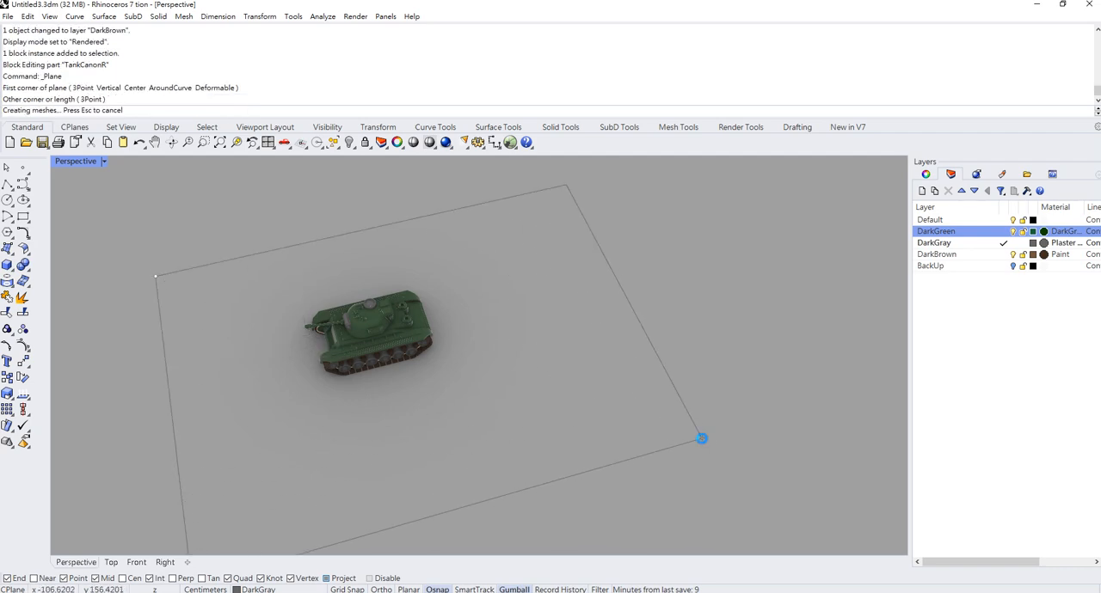
# - Stretch the ground plane along its length and width so it extends far beyond the tank on all sides
pyautogui.moveTo(523, 344); pyautogui.dragTo(504, 284, button='right')
pyautogui.moveTo(411, 262); pyautogui.dragTo(408, 298)
pyautogui.scroll(2, 414, 312)
pyautogui.scroll(-4, 457, 332)
pyautogui.moveTo(226, 356); pyautogui.dragTo(53, 334)
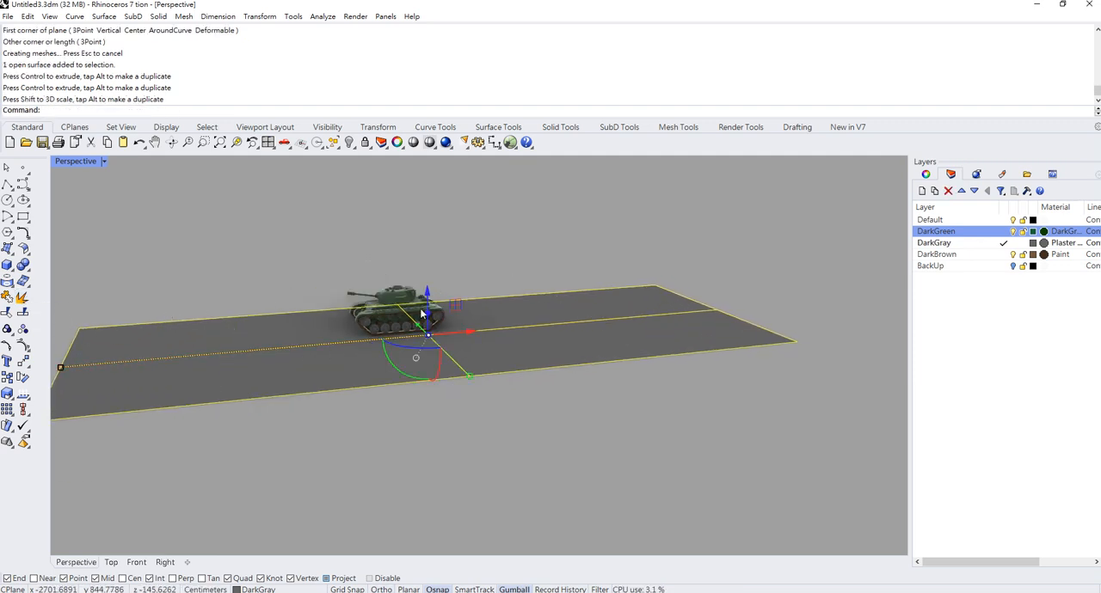
pyautogui.scroll(-5, 422, 314)
pyautogui.moveTo(427, 350); pyautogui.dragTo(465, 386)
pyautogui.moveTo(269, 346); pyautogui.dragTo(250, 341)
pyautogui.press('Escape')
pyautogui.scroll(4, 347, 313)
# - Rebuild the ground plane with a point count of 50 in both U and V
pyautogui.click(361, 307)
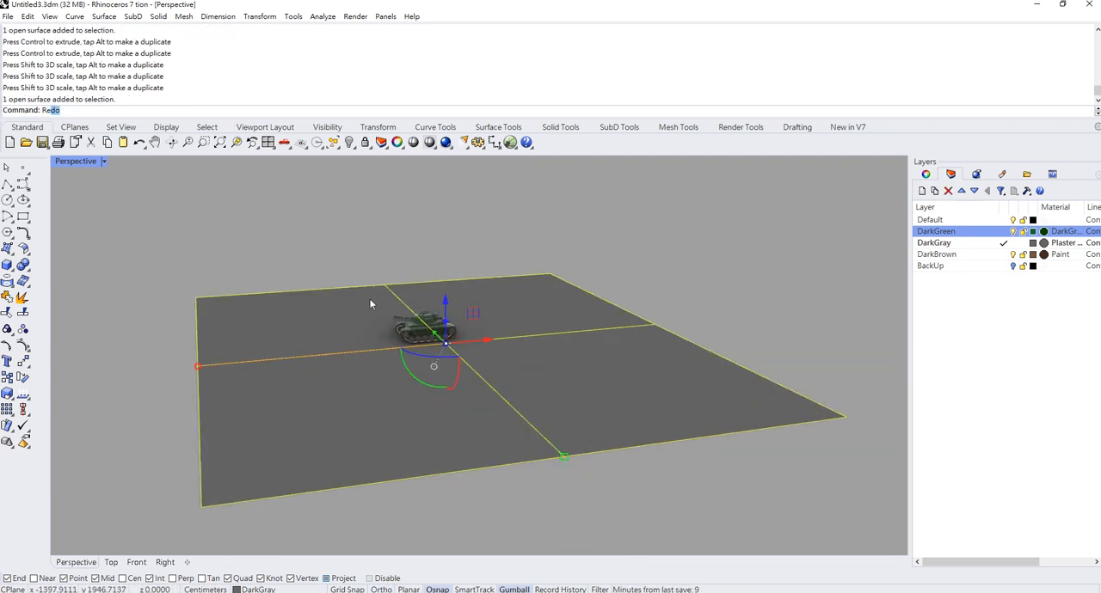
pyautogui.press('Return')
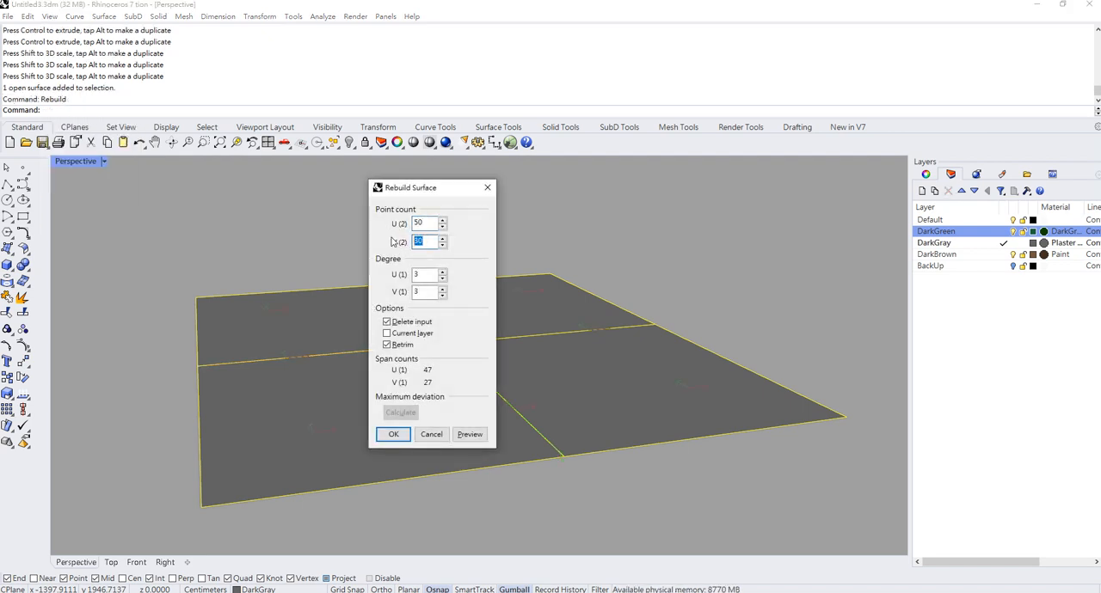
pyautogui.write('50')
pyautogui.press('Return')
# - Show the ground surface's control points and raise a block of them at the far corner behind the tank's rear
pyautogui.moveTo(518, 282); pyautogui.dragTo(490, 317, button='right')
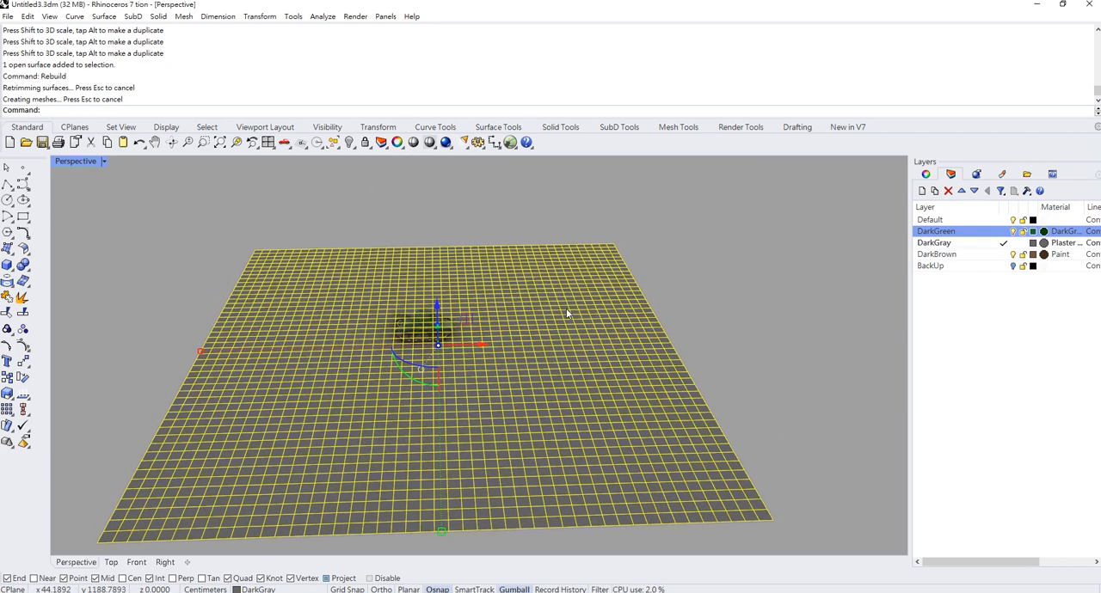
pyautogui.press('F10')
pyautogui.moveTo(499, 195); pyautogui.dragTo(692, 308)
pyautogui.scroll(2, 542, 274)
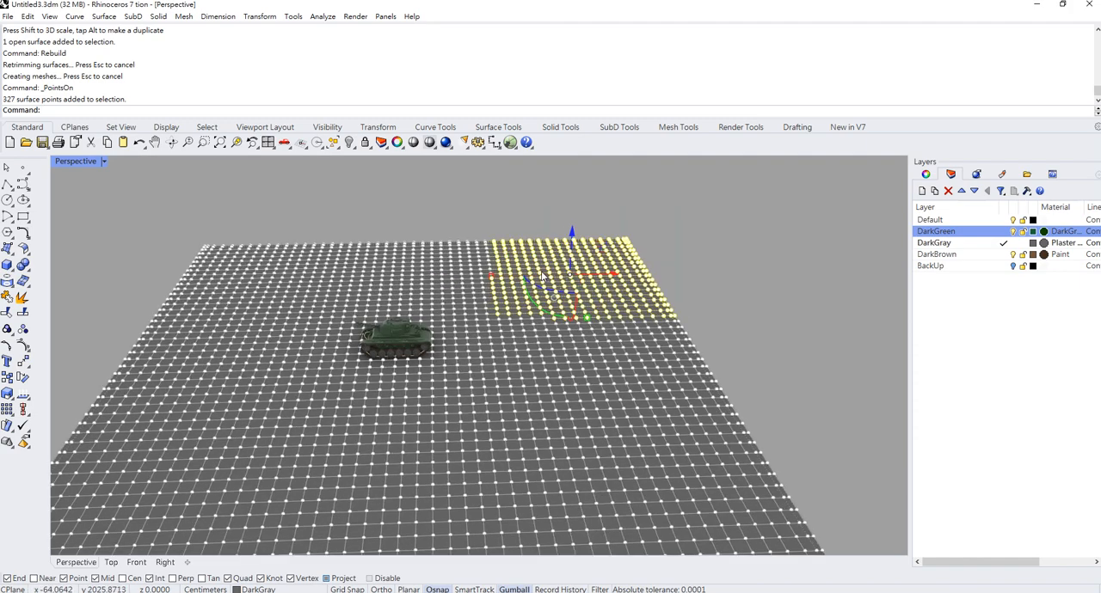
pyautogui.moveTo(509, 195); pyautogui.dragTo(715, 284)
pyautogui.moveTo(575, 212); pyautogui.dragTo(575, 207)
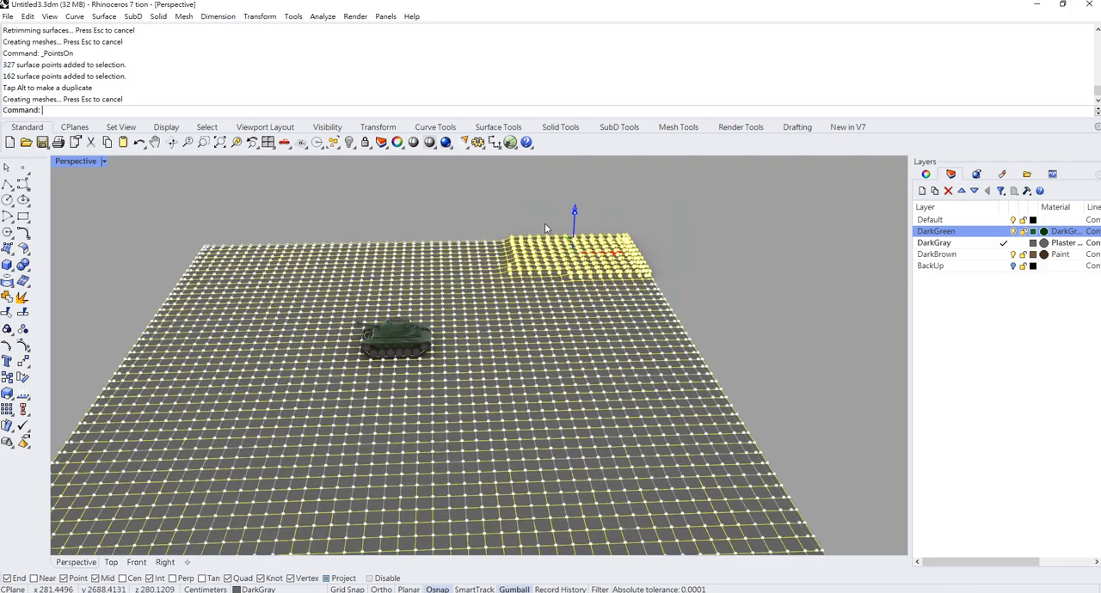
# - Raise two more patches of ground control points, one along the far edge and one on the side edge ahead of the tank
pyautogui.click(509, 215)
pyautogui.moveTo(297, 207); pyautogui.dragTo(417, 278)
pyautogui.moveTo(351, 218); pyautogui.dragTo(350, 213)
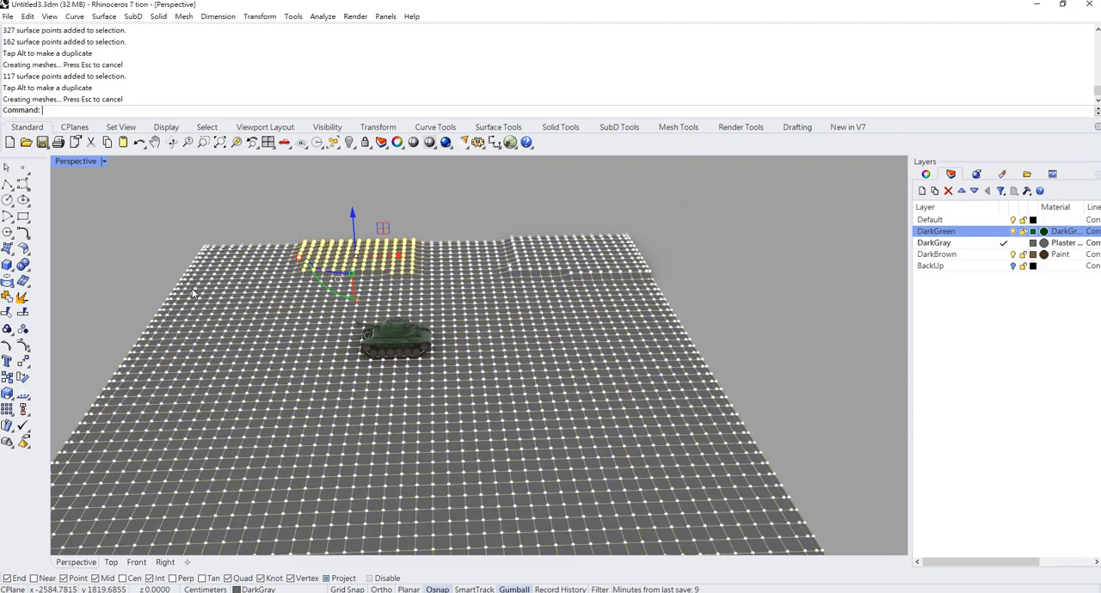
pyautogui.moveTo(139, 280); pyautogui.dragTo(196, 341)
pyautogui.moveTo(176, 278); pyautogui.dragTo(176, 268)
pyautogui.scroll(-4, 413, 185)
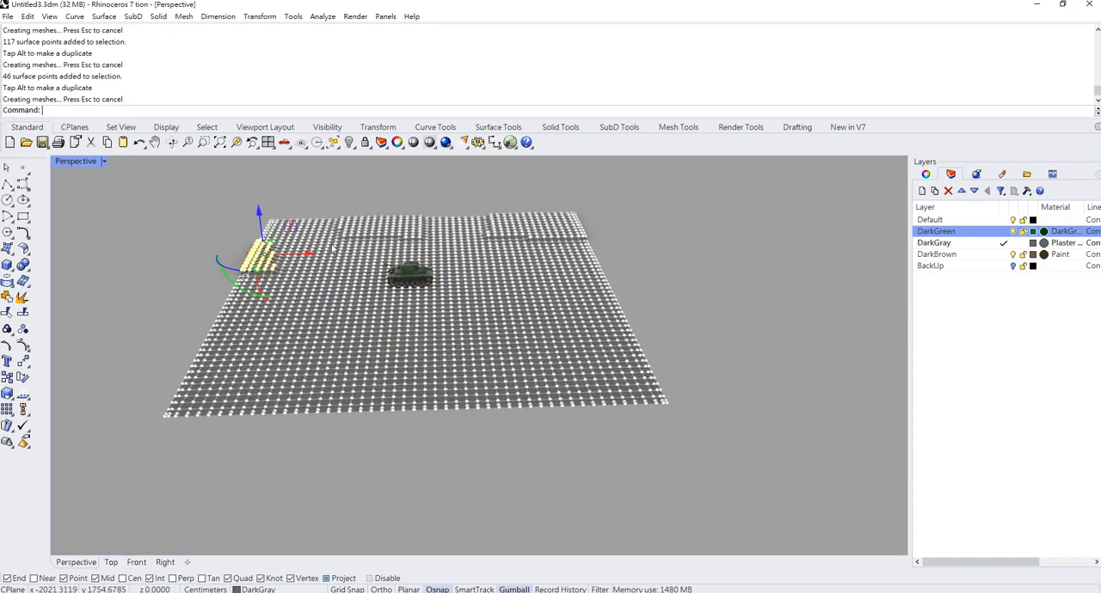
pyautogui.scroll(2, 318, 267)
# - Select a rectangular block of control points at the ground's side edge in the Top view and raise it in Perspective
pyautogui.doubleClick(84, 163)
pyautogui.doubleClick(68, 161)
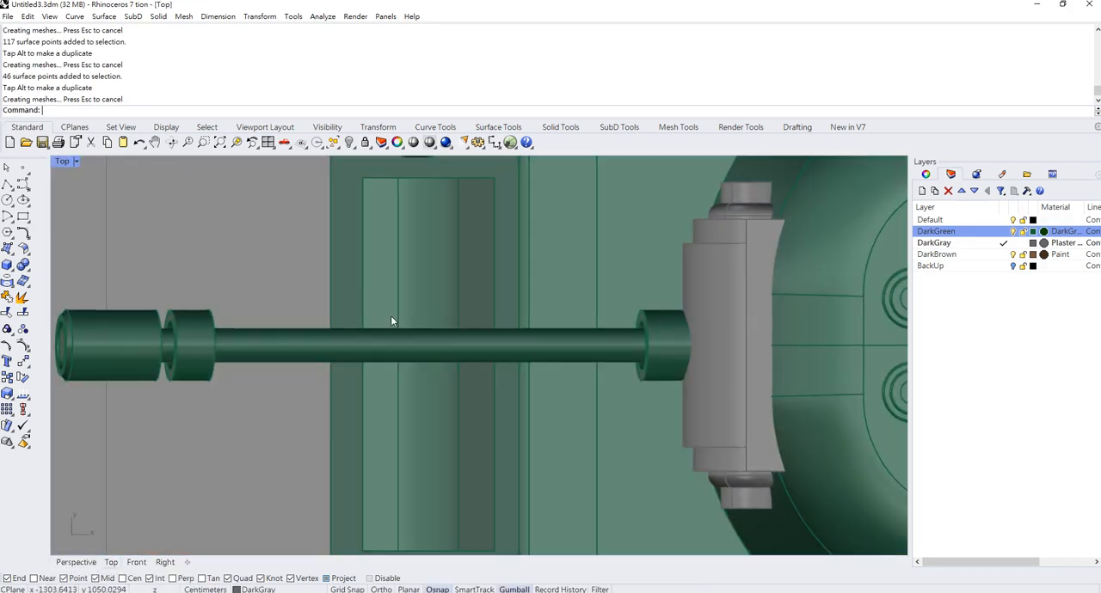
pyautogui.scroll(-20, 391, 317)
pyautogui.scroll(-5, 391, 320)
pyautogui.scroll(6, 321, 361)
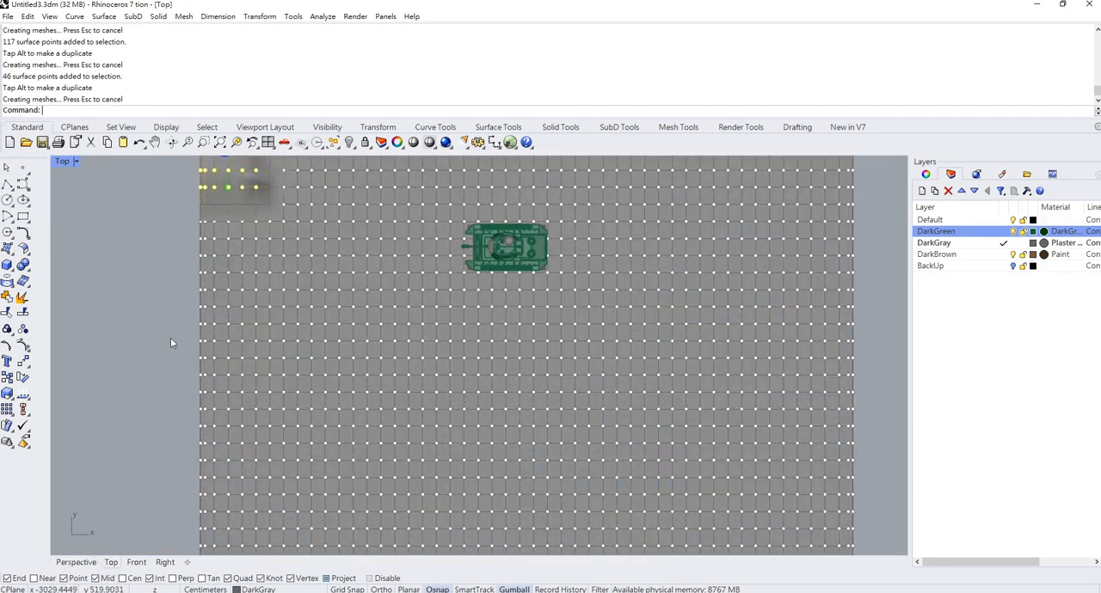
pyautogui.moveTo(155, 320); pyautogui.dragTo(347, 445)
pyautogui.doubleClick(71, 165)
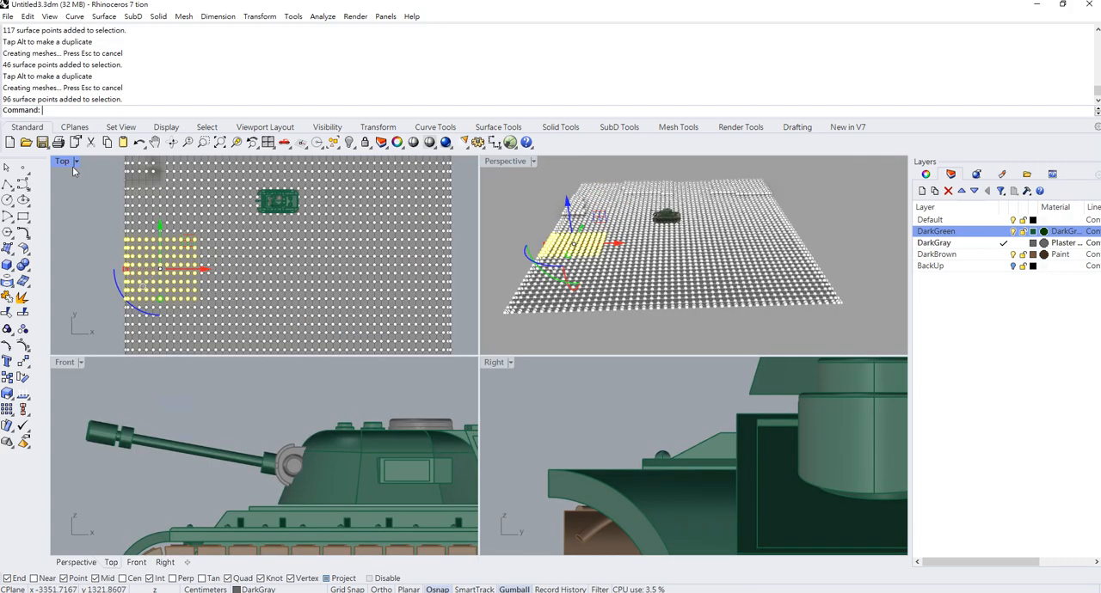
pyautogui.moveTo(568, 205); pyautogui.dragTo(566, 196)
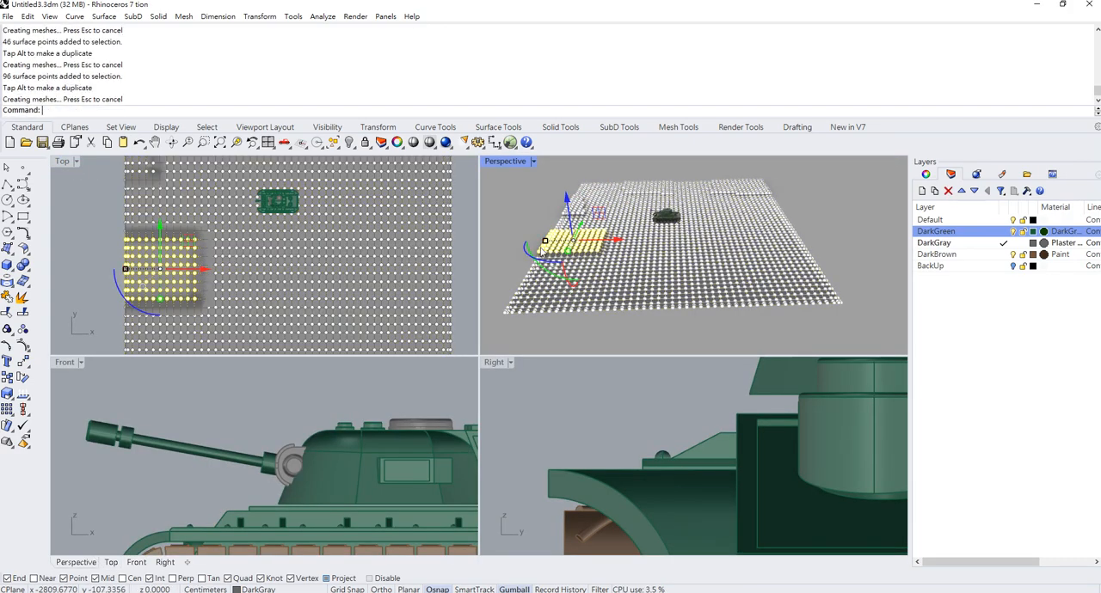
# - Set the Perspective viewport to Wireframe display
pyautogui.scroll(3, 616, 250)
pyautogui.scroll(3, 649, 296)
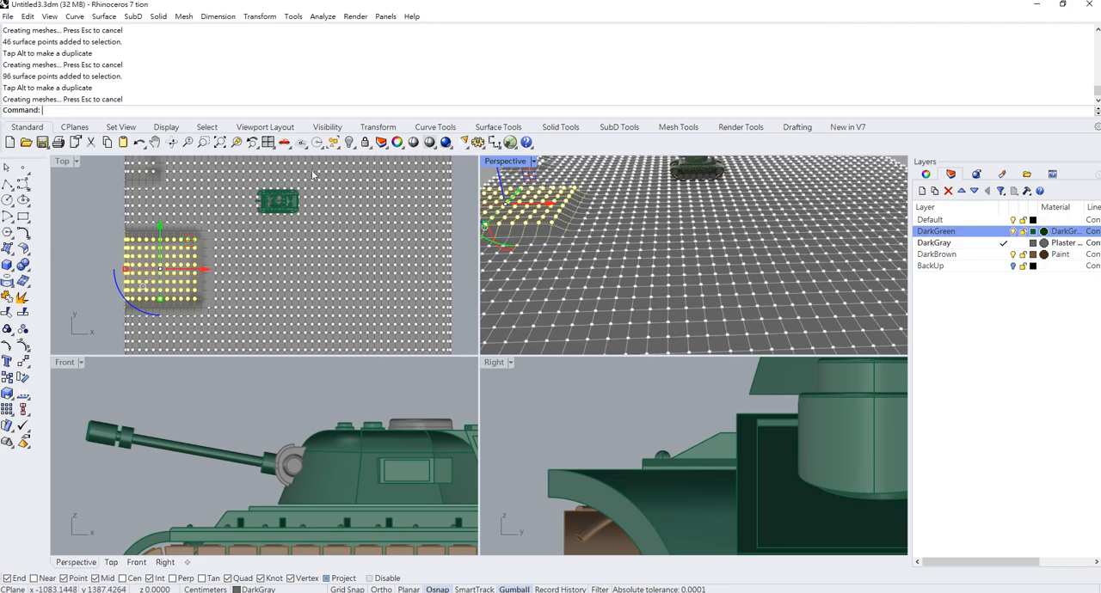
pyautogui.click(534, 163)
pyautogui.click(539, 220)
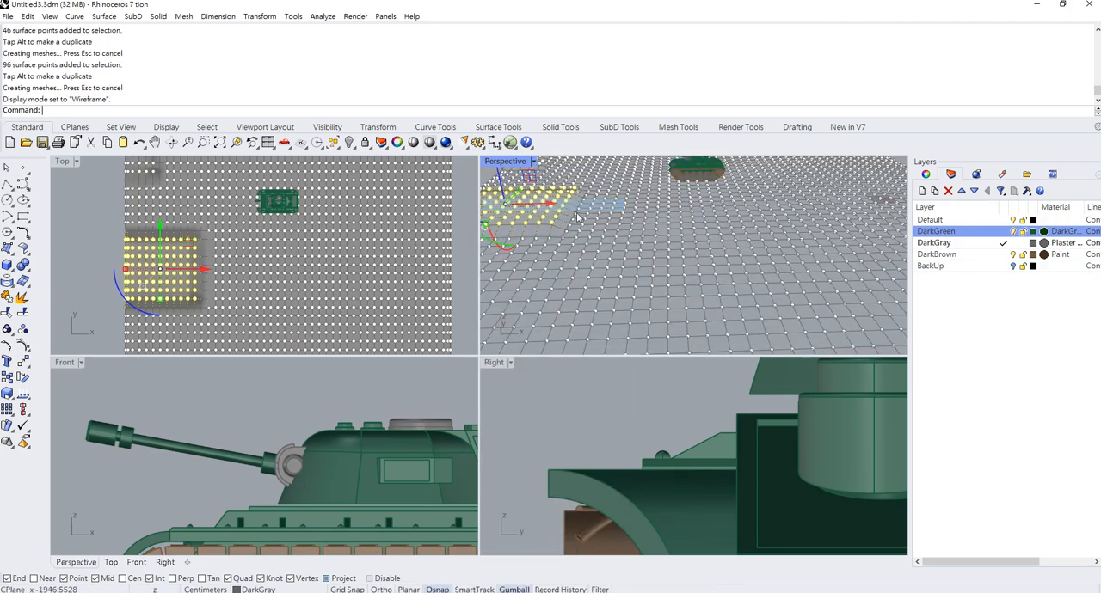
# - Raise a patch of control points in the near part of the ground, leaving the surface itself out of the selection
pyautogui.scroll(-3, 622, 265)
pyautogui.scroll(4, 705, 297)
pyautogui.moveTo(706, 298); pyautogui.dragTo(643, 229)
pyautogui.scroll(-2, 645, 232)
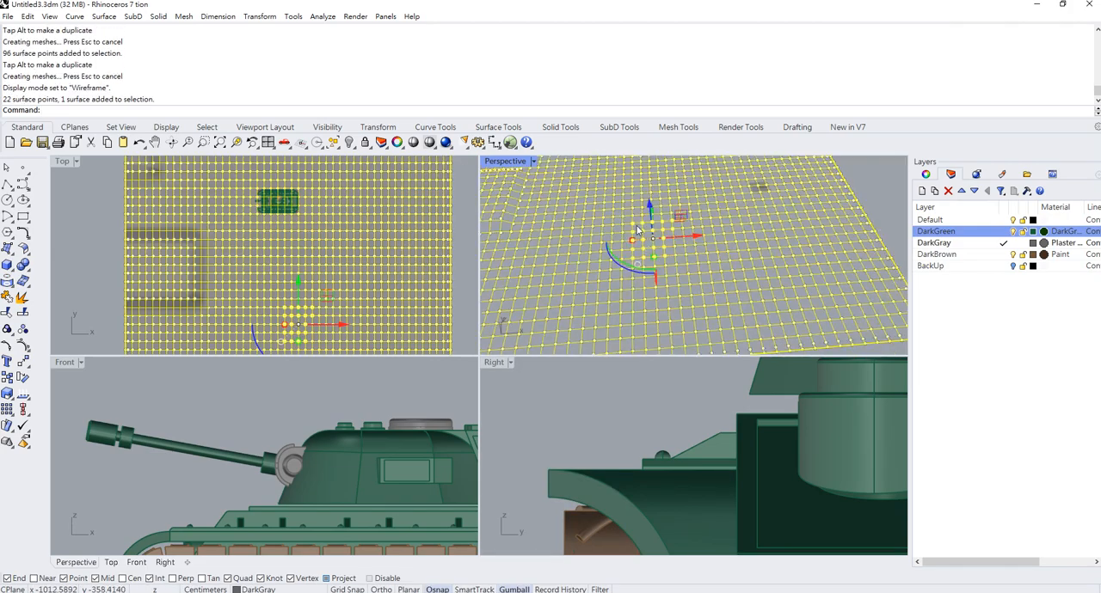
pyautogui.moveTo(648, 241)
pyautogui.mouseDown(button='right')
pyautogui.moveTo(679, 202)
pyautogui.moveTo(648, 243)
pyautogui.mouseUp(button='right')
pyautogui.scroll(-2, 677, 205)
pyautogui.scroll(6, 724, 244)
pyautogui.keyDown('ctrl'); pyautogui.click(744, 284); pyautogui.keyUp('ctrl')
pyautogui.scroll(-4, 741, 280)
pyautogui.moveTo(655, 255); pyautogui.dragTo(654, 247)
pyautogui.scroll(6, 632, 255)
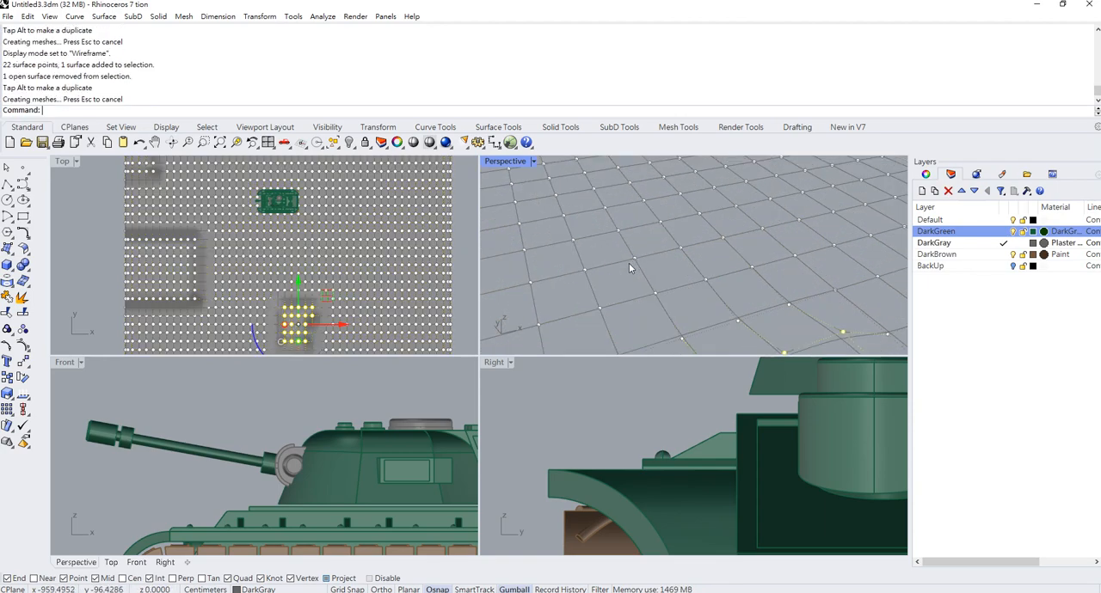
# - Move a small group of ground control points vertically between the tank and the near raised patch
pyautogui.moveTo(622, 290); pyautogui.dragTo(582, 175)
pyautogui.scroll(-6, 639, 233)
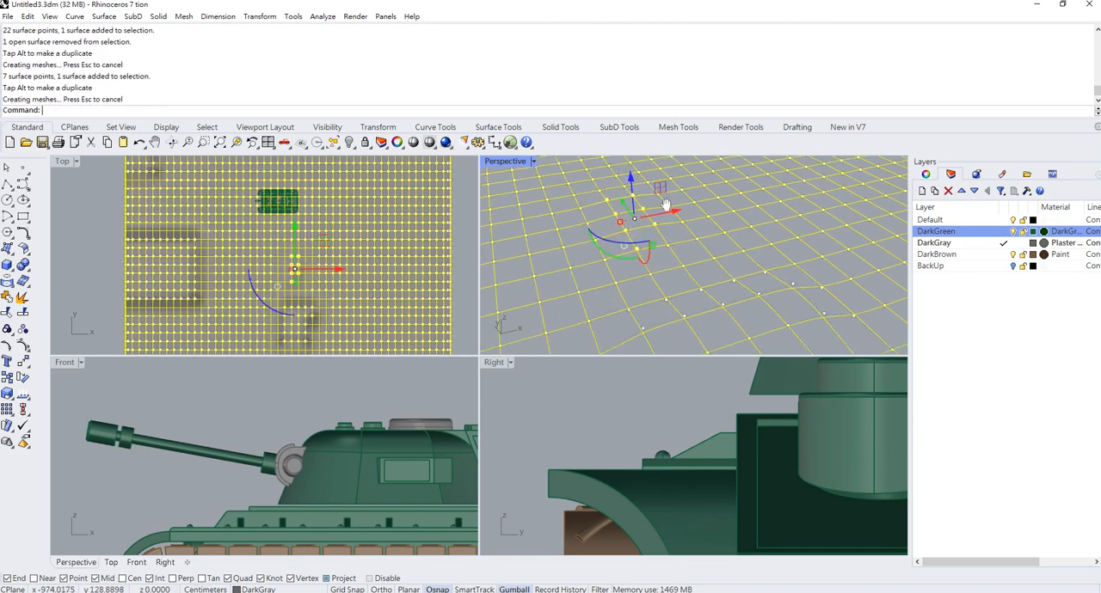
pyautogui.press('Escape')
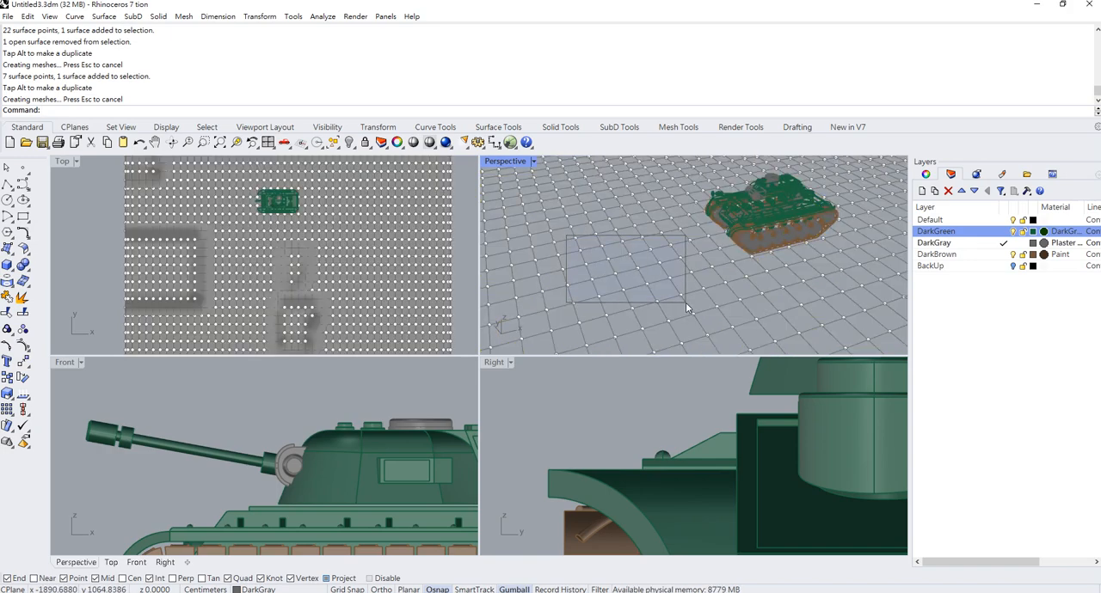
# - Raise a patch of ground control points just ahead of the tank's gun
pyautogui.moveTo(686, 304); pyautogui.dragTo(687, 305)
pyautogui.moveTo(619, 227); pyautogui.dragTo(617, 218)
pyautogui.moveTo(615, 220); pyautogui.dragTo(585, 200, button='right')
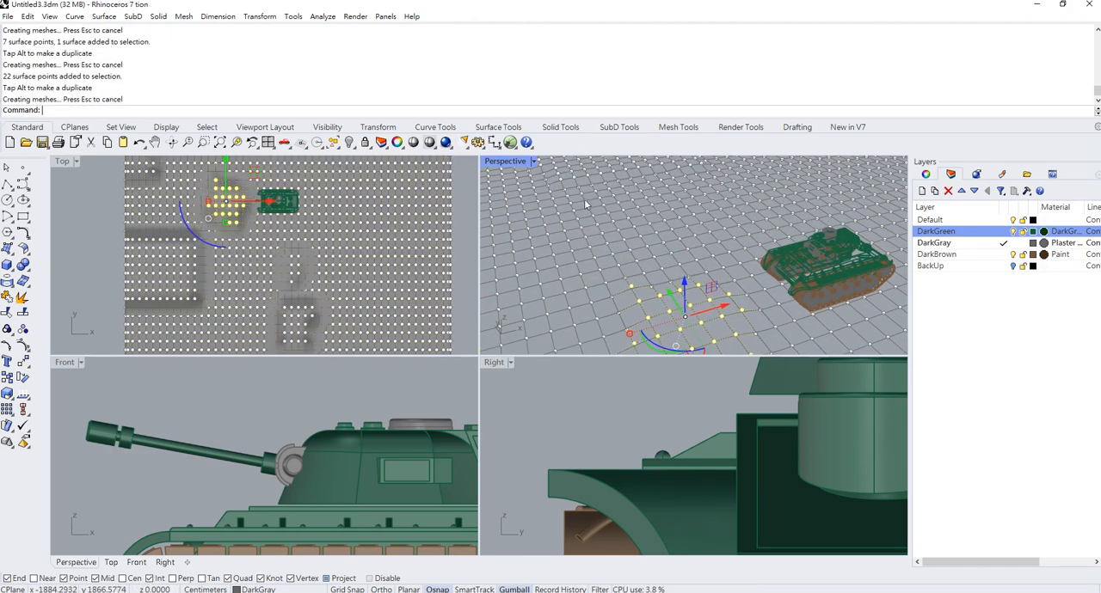
pyautogui.moveTo(580, 193); pyautogui.dragTo(619, 202)
pyautogui.moveTo(670, 230); pyautogui.dragTo(643, 172)
pyautogui.hotkey('ctrl', 'z')
pyautogui.hotkey('ctrl', 'z')
# - Reshape the ground on the tank's far side by moving two groups of control points vertically, the second one larger
pyautogui.scroll(3, 693, 254)
pyautogui.scroll(-3, 647, 206)
pyautogui.keyDown('shift'); pyautogui.moveTo(650, 237); pyautogui.dragTo(444, 282, button='right'); pyautogui.keyUp('shift')
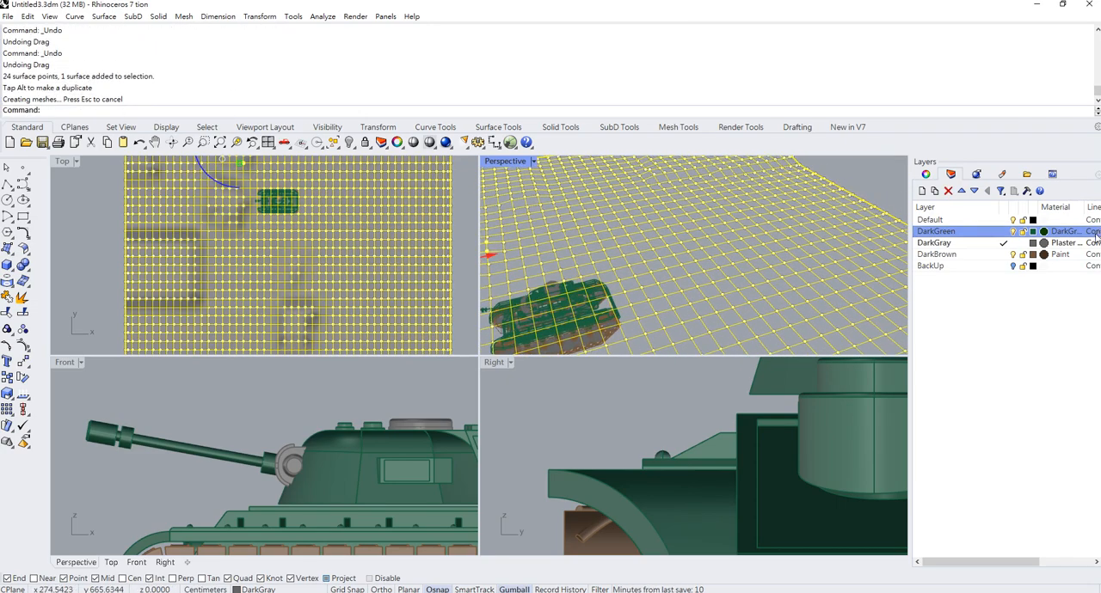
pyautogui.scroll(4, 734, 269)
pyautogui.moveTo(741, 273); pyautogui.dragTo(535, 171)
pyautogui.moveTo(642, 171); pyautogui.dragTo(642, 168)
pyautogui.moveTo(649, 188); pyautogui.dragTo(648, 189)
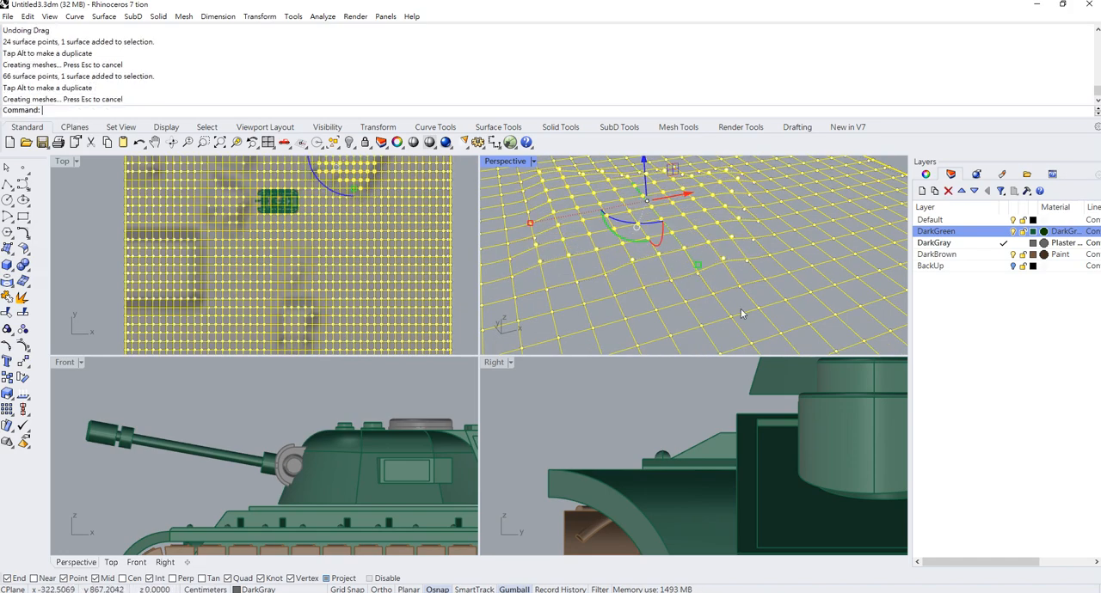
# - Undo the stray drag and move a small group of ground control points vertically behind the tank's rear
pyautogui.moveTo(742, 312); pyautogui.dragTo(695, 264)
pyautogui.hotkey('ctrl', 'z')
pyautogui.moveTo(790, 322); pyautogui.dragTo(760, 221)
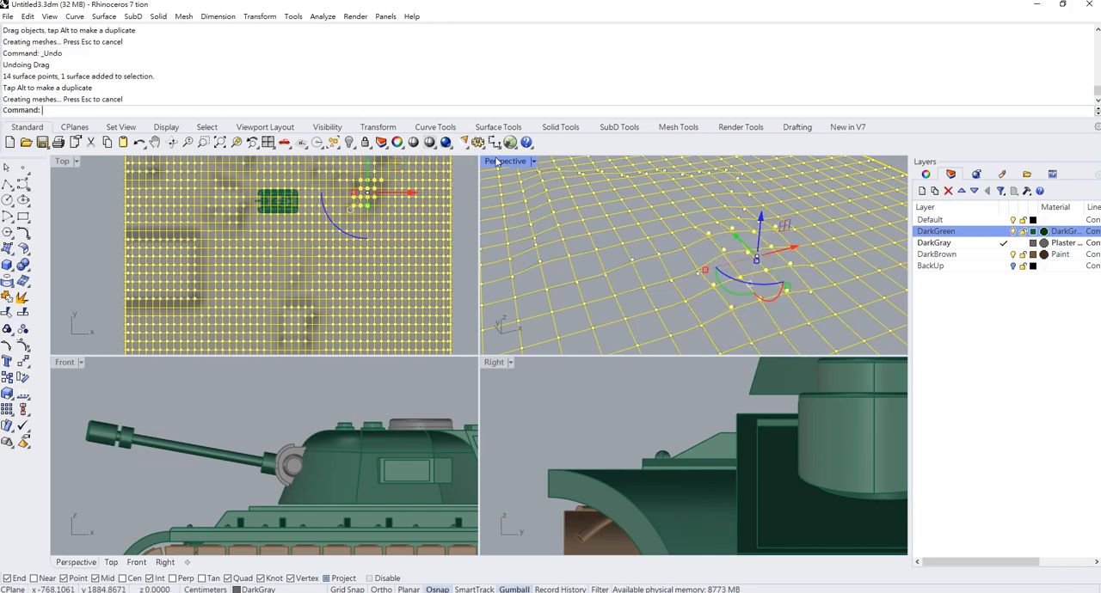
# - Maximize the Perspective viewport, hide the ground's control points and deselect the surface
pyautogui.doubleClick(499, 162)
pyautogui.moveTo(508, 263); pyautogui.dragTo(257, 232, button='right')
pyautogui.press('F11')
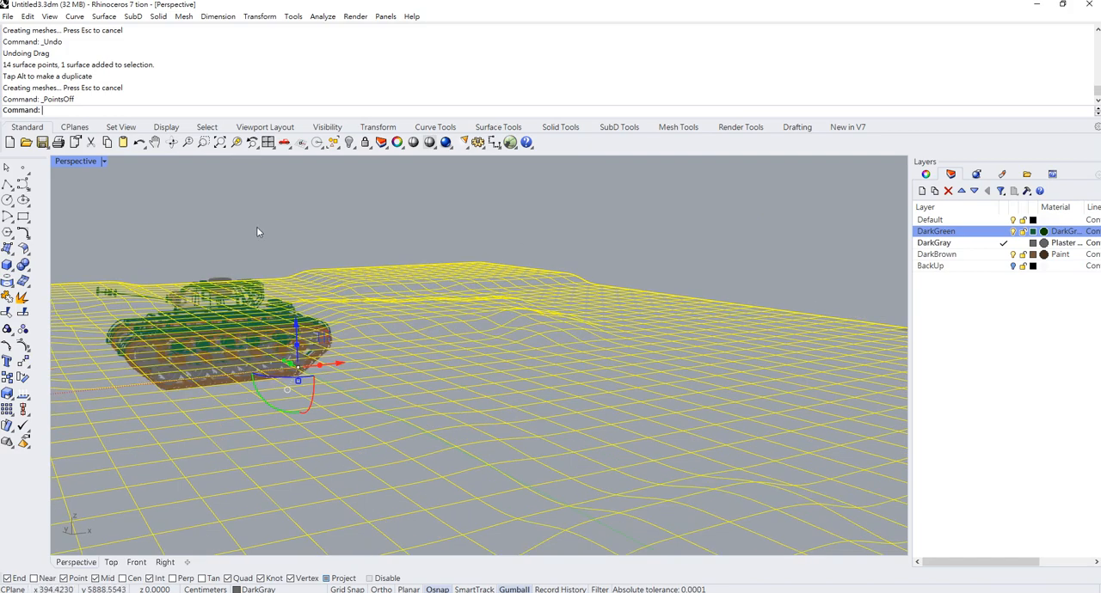
pyautogui.click(252, 208)
# - Switch the Perspective viewport to Shaded and then to Rendered display with the tank in view
pyautogui.click(105, 161)
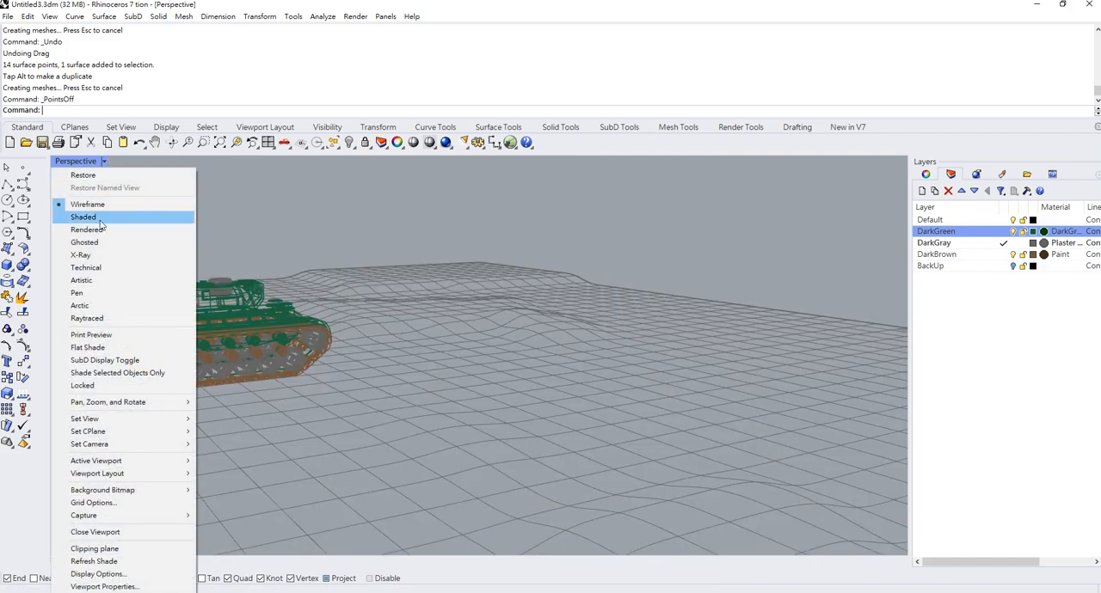
pyautogui.click(102, 214)
pyautogui.moveTo(260, 258)
pyautogui.mouseDown(button='right')
pyautogui.moveTo(101, 206)
pyautogui.moveTo(363, 234)
pyautogui.moveTo(392, 267)
pyautogui.mouseUp(button='right')
pyautogui.click(104, 161)
pyautogui.click(115, 225)
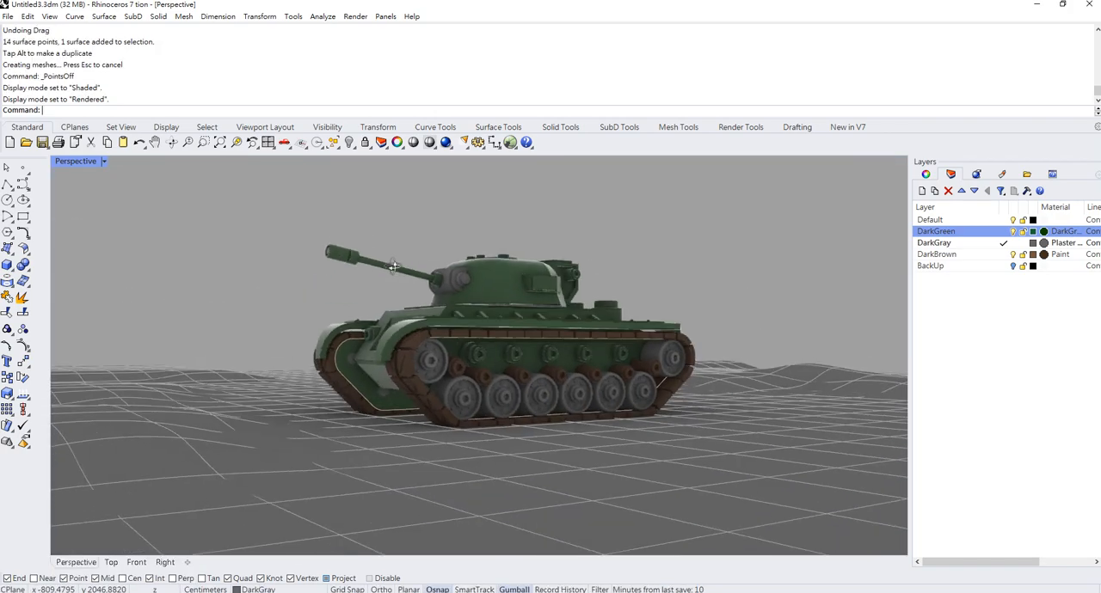
# - Turn off the isocurve display for the ground surface and deselect it
pyautogui.click(395, 435)
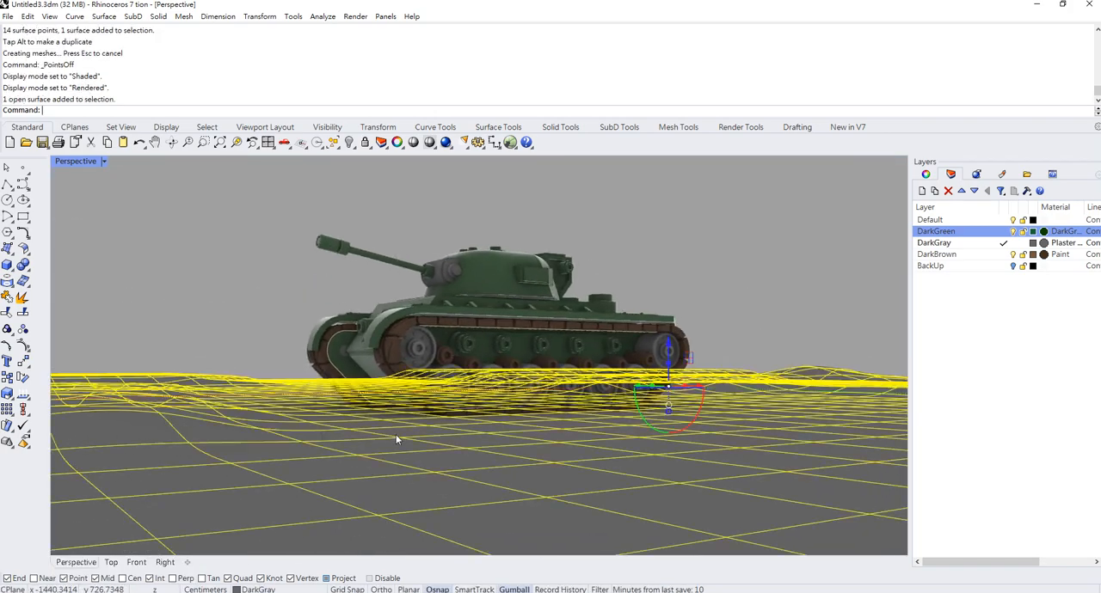
pyautogui.click(928, 175)
pyautogui.click(1012, 448)
pyautogui.click(718, 282)
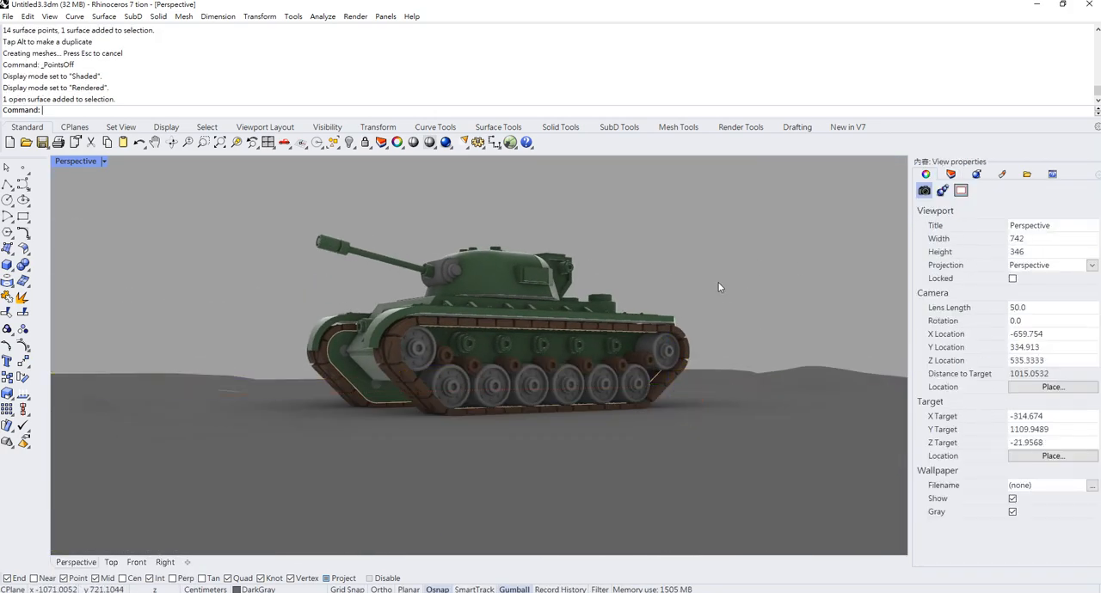
# - Frame the tank from a low angle and set up ViewCaptureToFile for the Perspective view at viewport resolution with scale 2
pyautogui.scroll(5, 441, 303)
pyautogui.moveTo(438, 298); pyautogui.dragTo(485, 302, button='right')
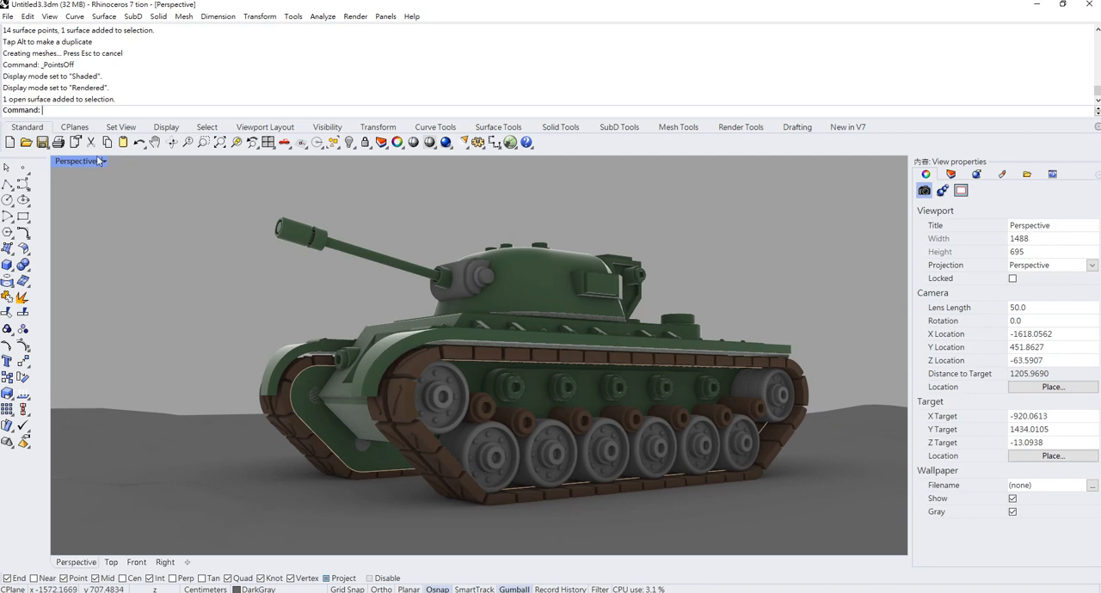
pyautogui.write('V')
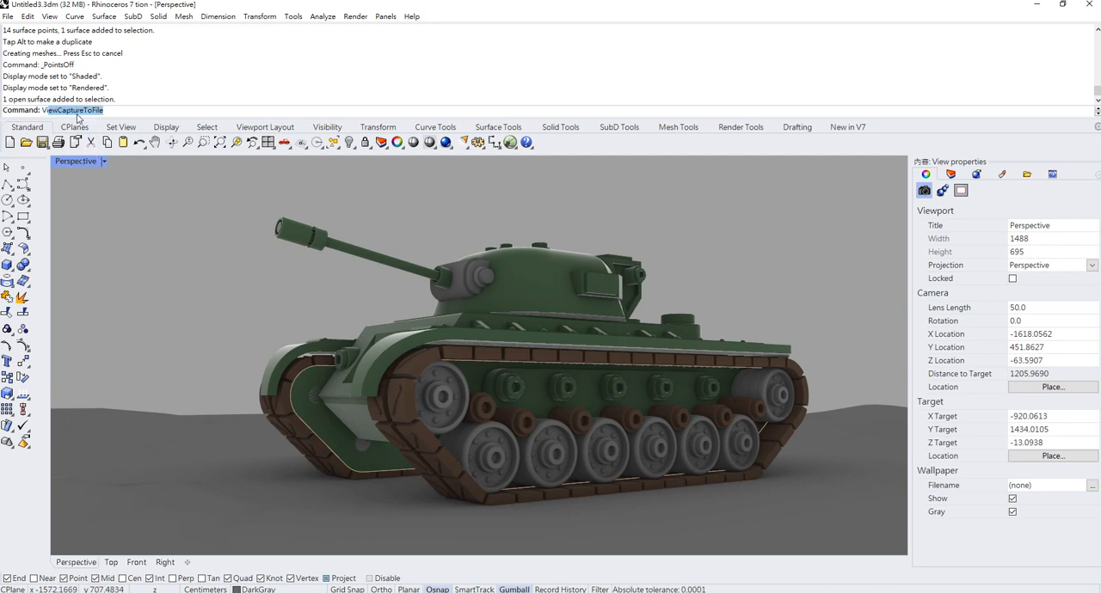
pyautogui.write('iew')
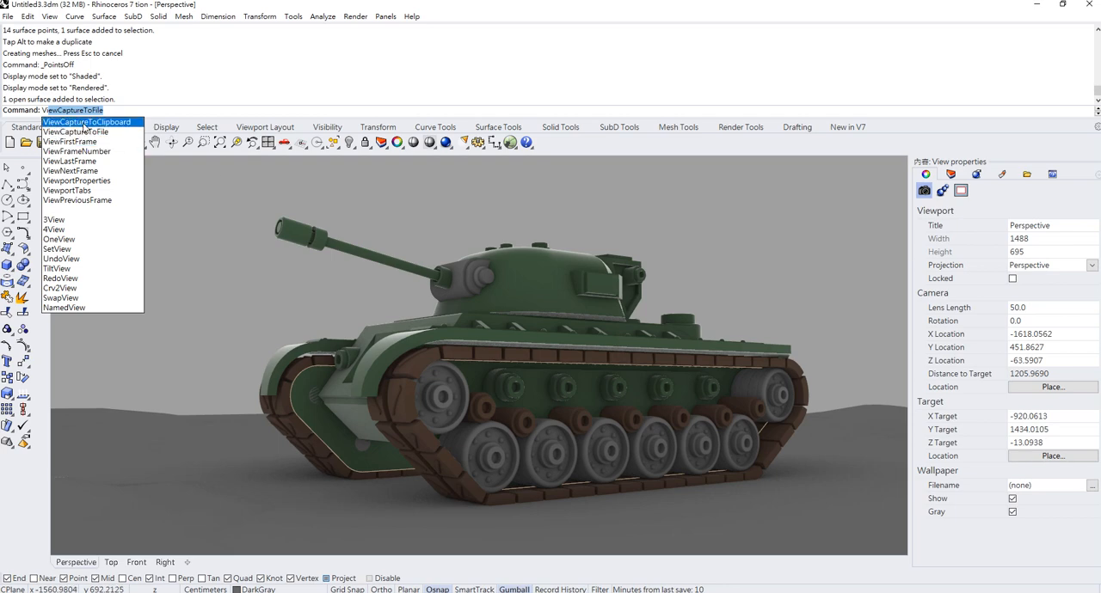
pyautogui.click(96, 135)
pyautogui.moveTo(162, 150); pyautogui.dragTo(230, 144)
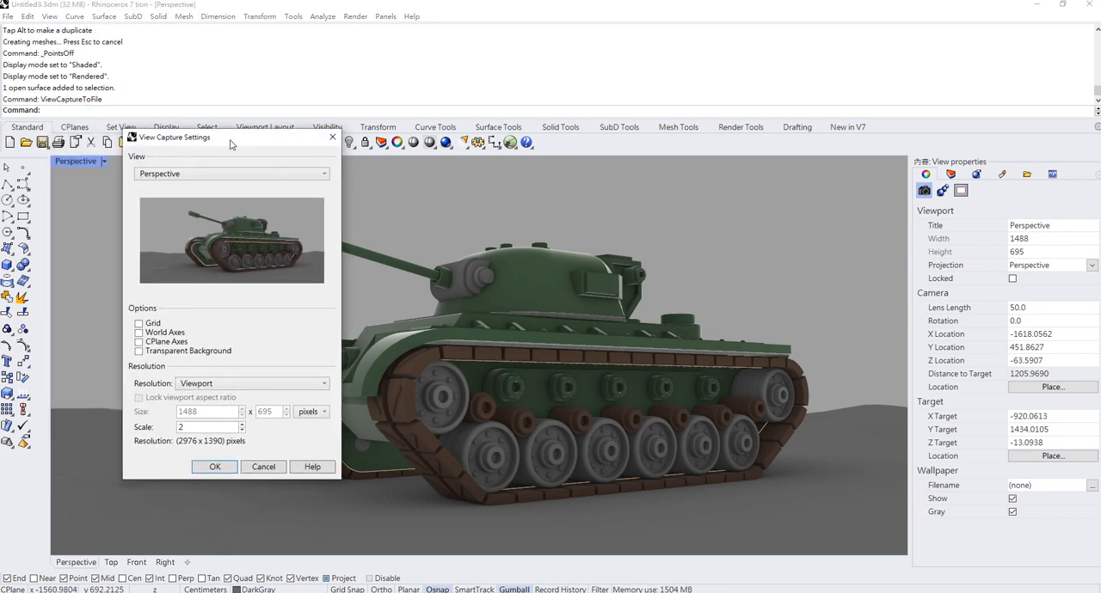
pyautogui.click(263, 177)
pyautogui.click(263, 182)
pyautogui.doubleClick(191, 428)
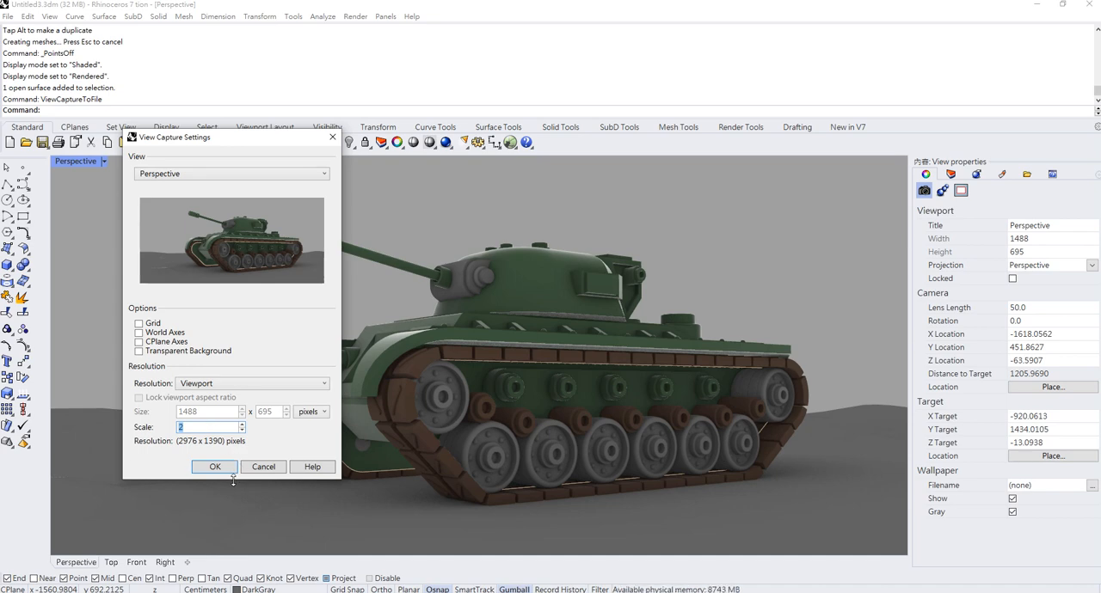
# - Save the view capture to the desktop as the JPEG file ViewCapture20231021_234232
pyautogui.click(215, 467)
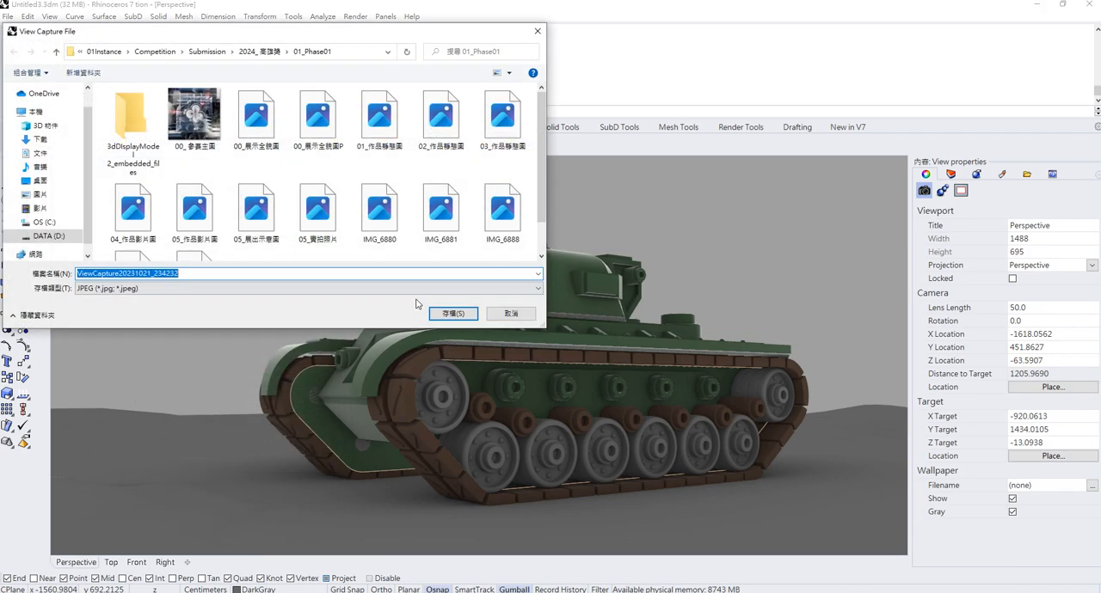
pyautogui.click(33, 182)
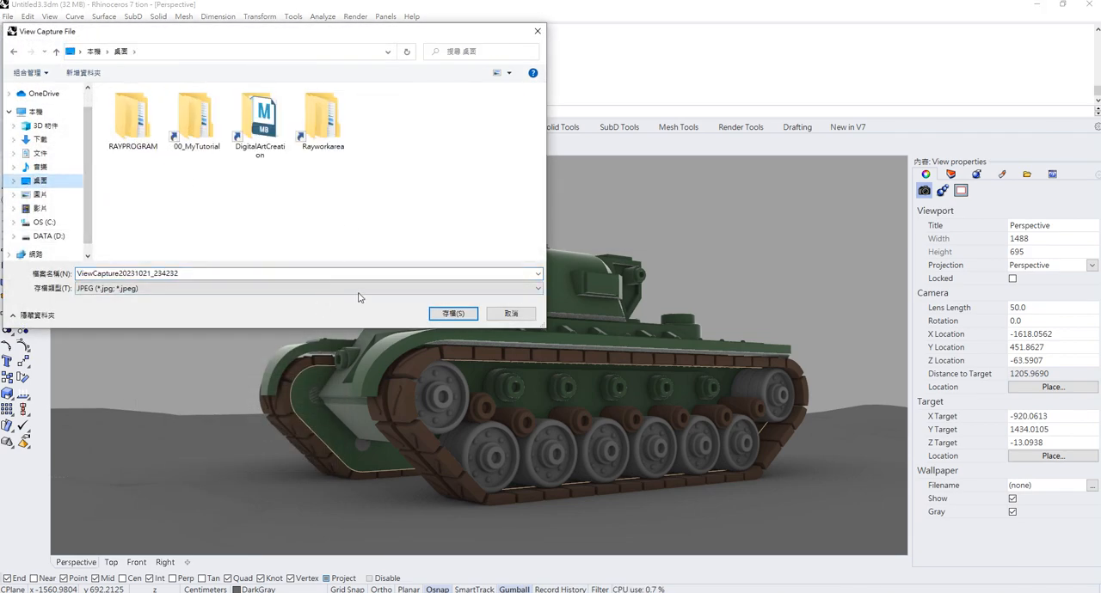
pyautogui.click(438, 315)
pyautogui.moveTo(602, 320); pyautogui.dragTo(602, 243, button='right')
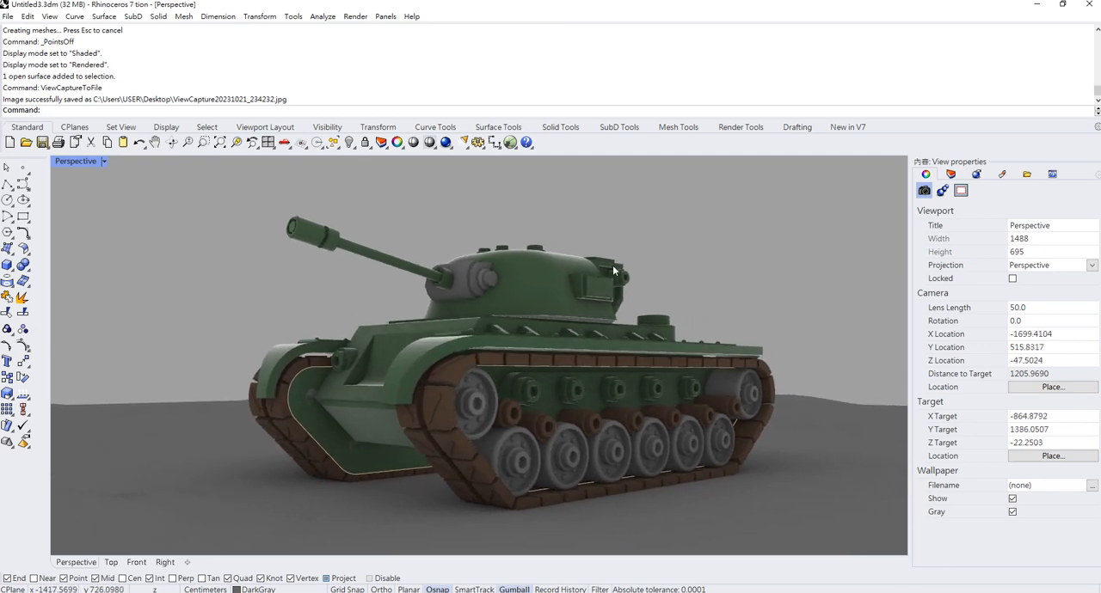